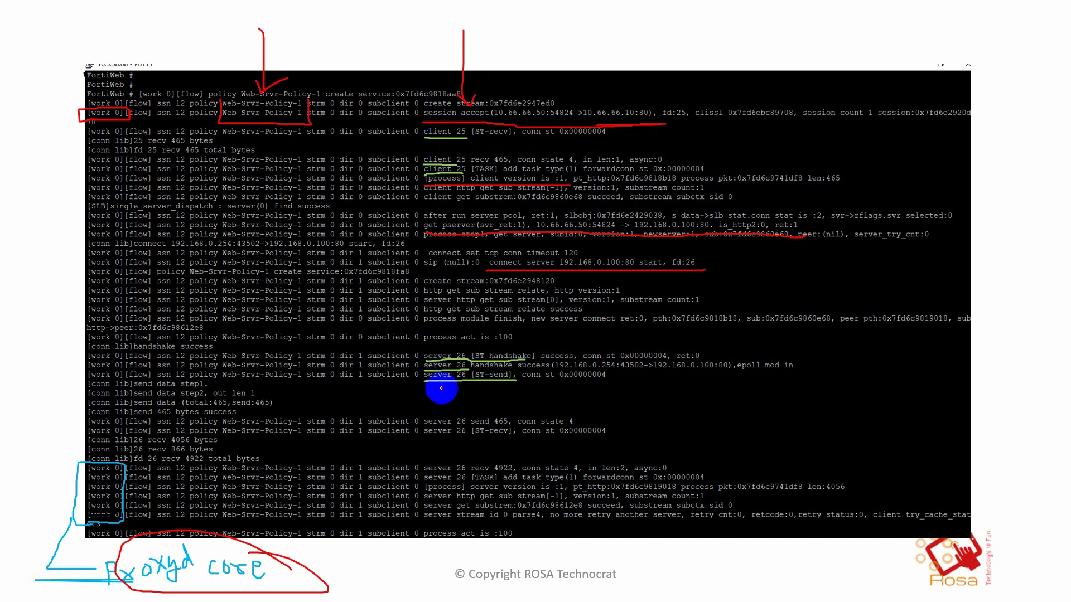
pyautogui.moveTo(432, 384); pyautogui.dragTo(451, 385)
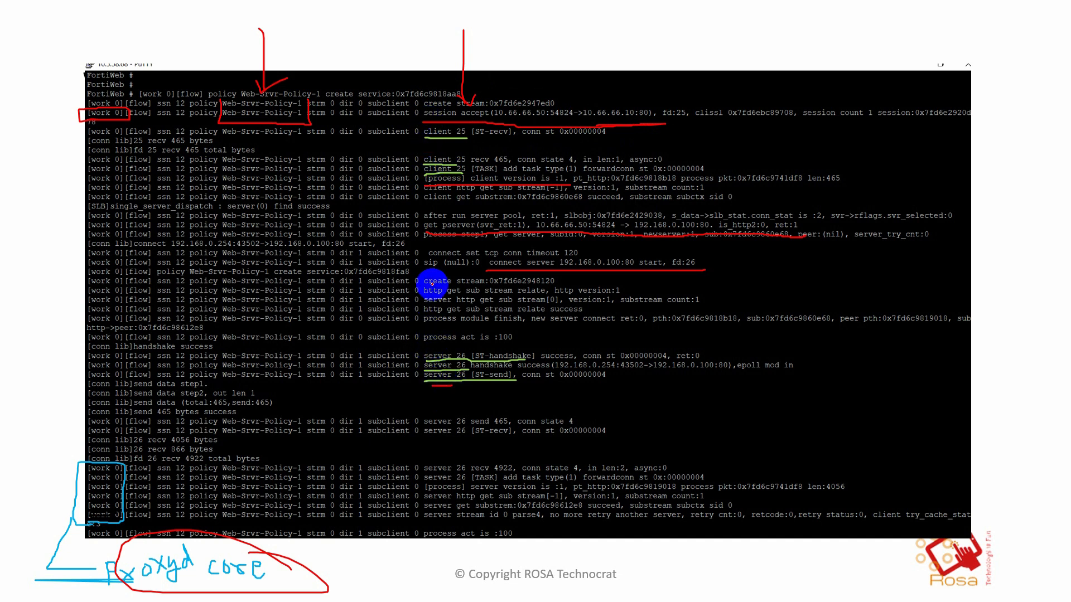
pyautogui.moveTo(435, 146)
pyautogui.mouseDown()
pyautogui.moveTo(420, 157)
pyautogui.moveTo(466, 151)
pyautogui.mouseUp()
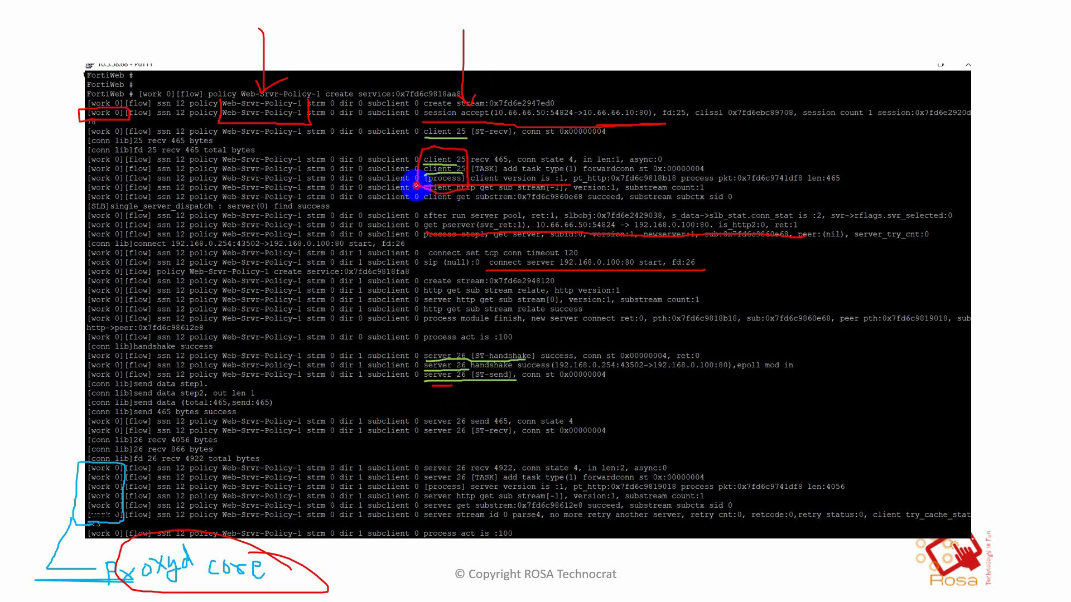
pyautogui.moveTo(418, 361)
pyautogui.mouseDown()
pyautogui.moveTo(423, 397)
pyautogui.moveTo(509, 394)
pyautogui.moveTo(519, 376)
pyautogui.mouseUp()
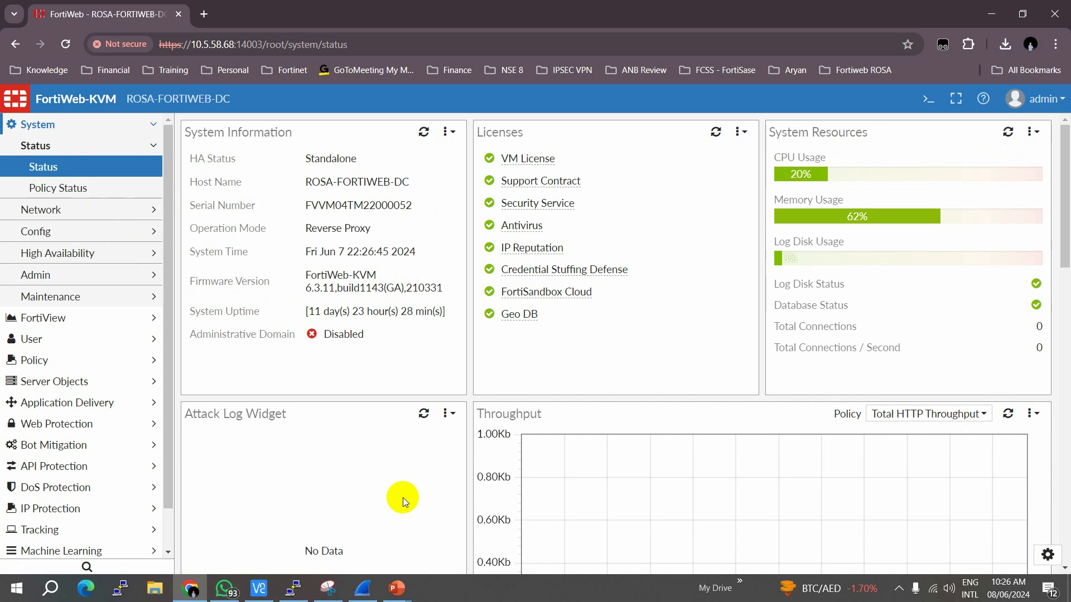
# Try to create a network virtual IP named ROSA-WEB-VIP with IPv4 address 10.66.66.12 on interface port1.
pyautogui.click(54, 215)
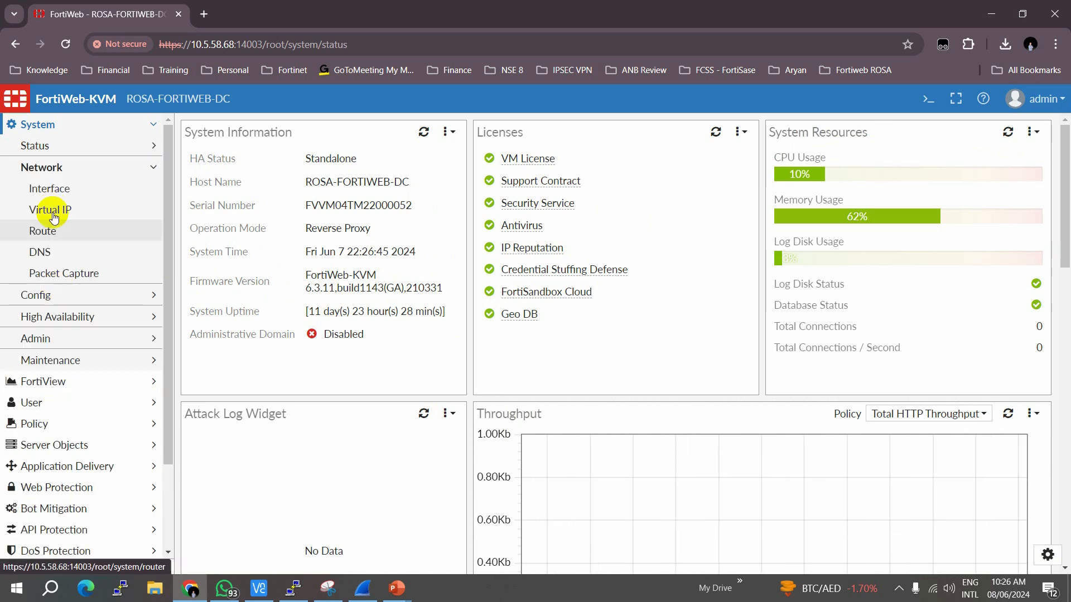
pyautogui.click(42, 211)
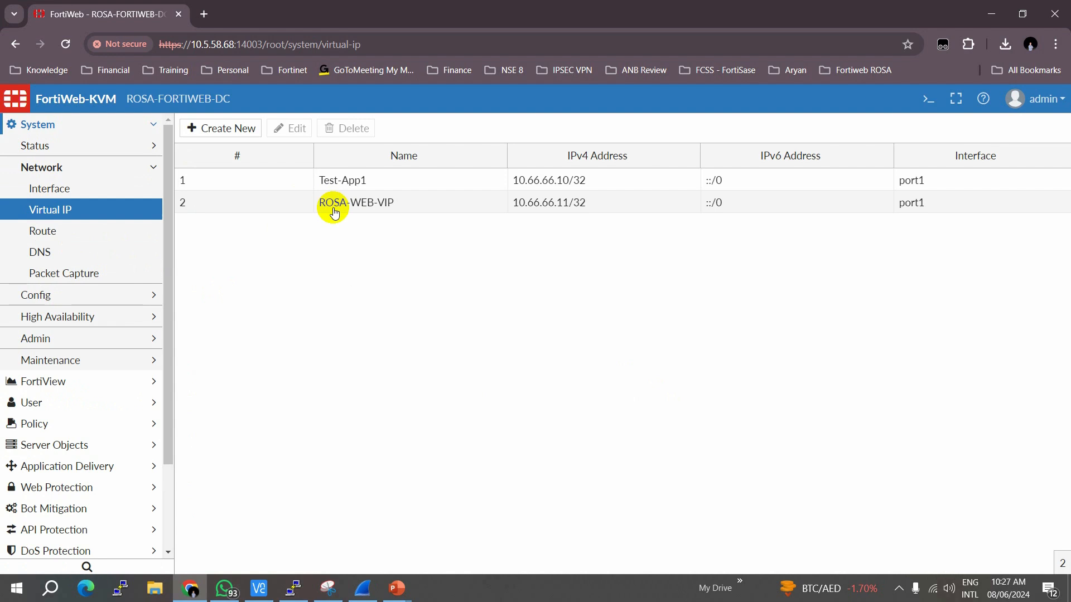
pyautogui.click(312, 211)
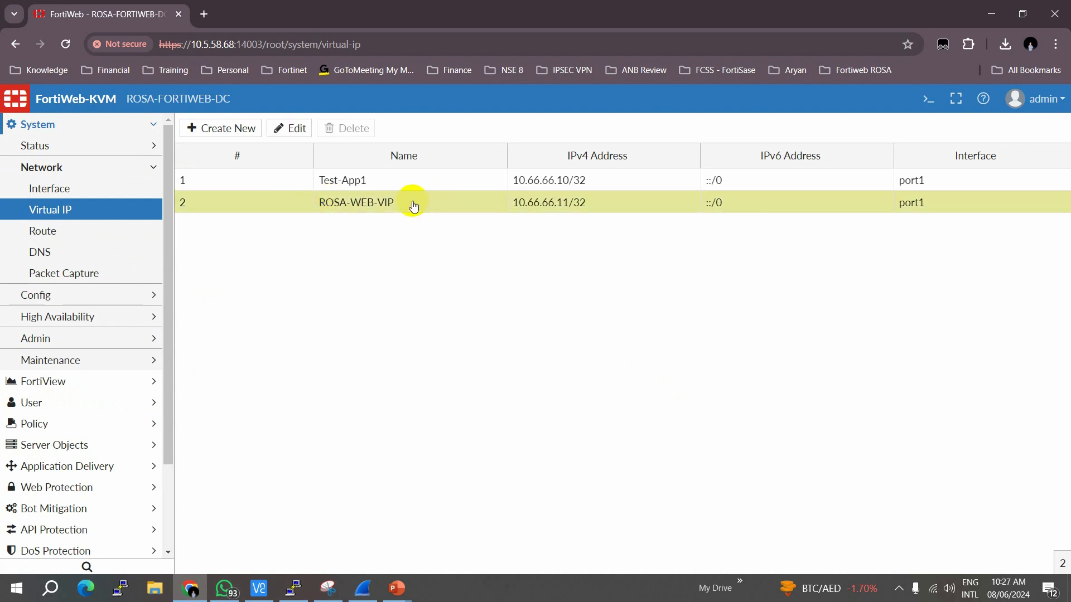
pyautogui.click(367, 184)
pyautogui.click(440, 206)
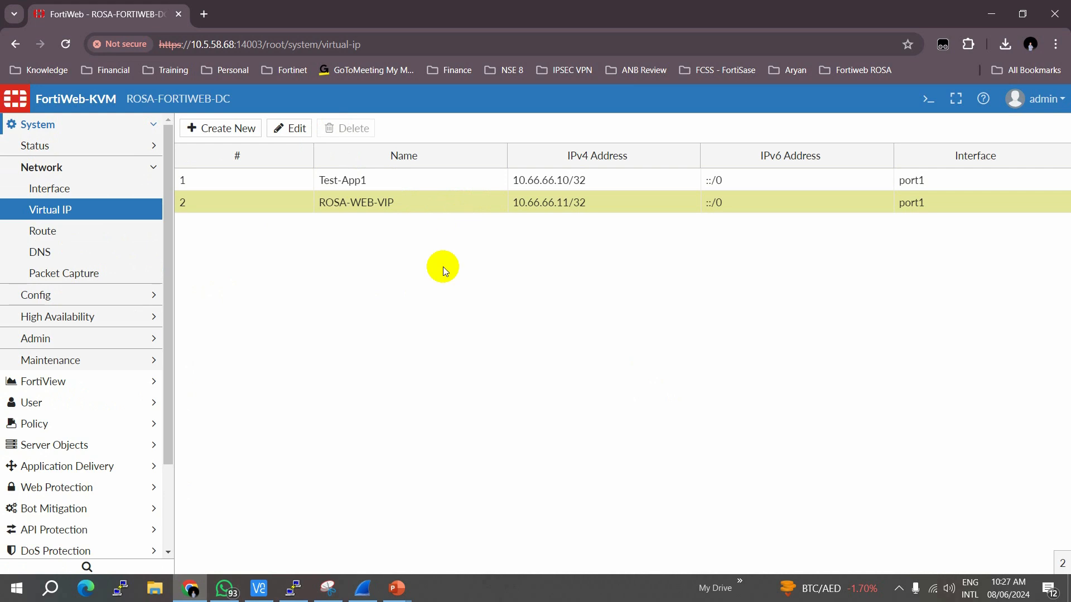
pyautogui.click(229, 135)
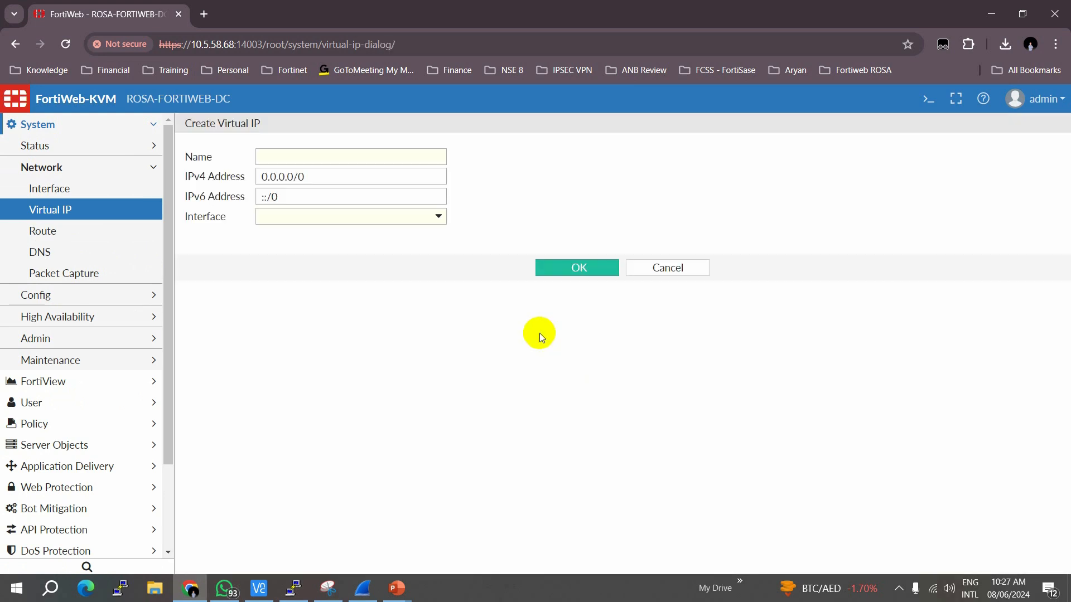
pyautogui.click(289, 151)
pyautogui.write('ROSA-WEB-VIP')
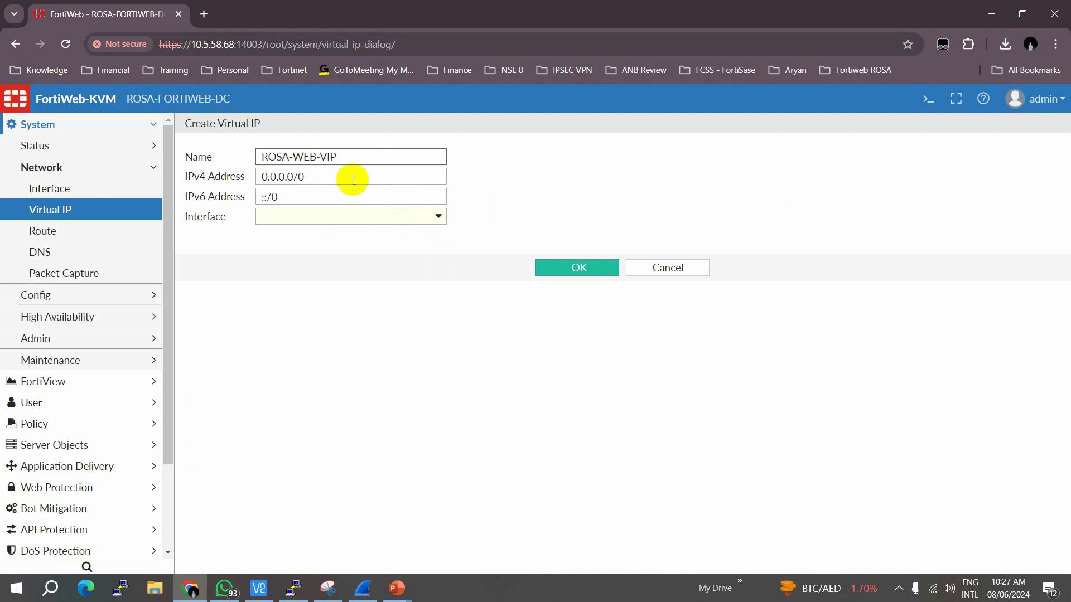
pyautogui.press('Tab')
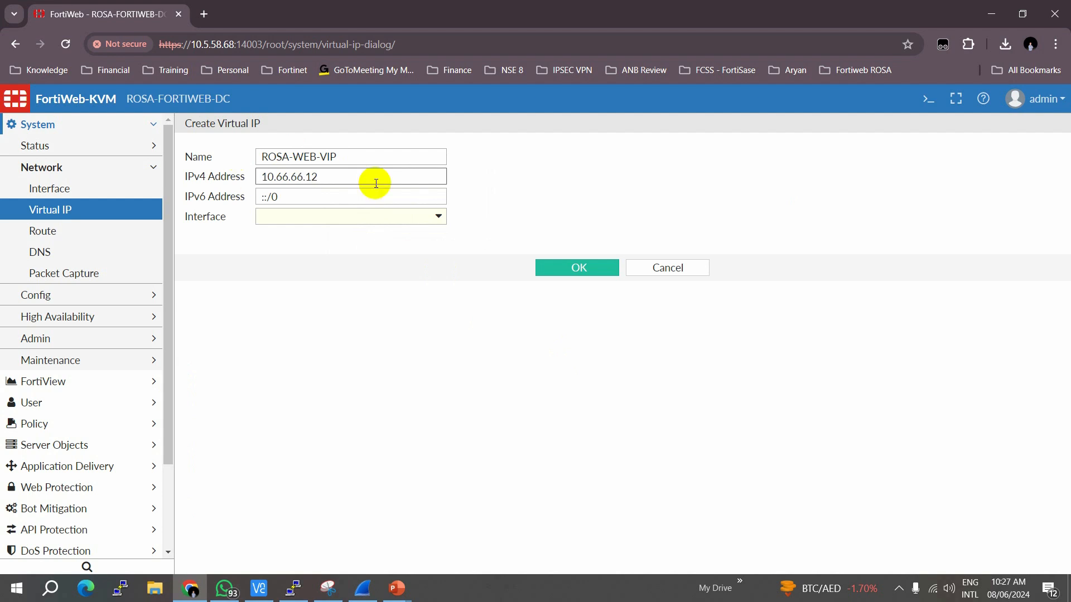
pyautogui.click(329, 218)
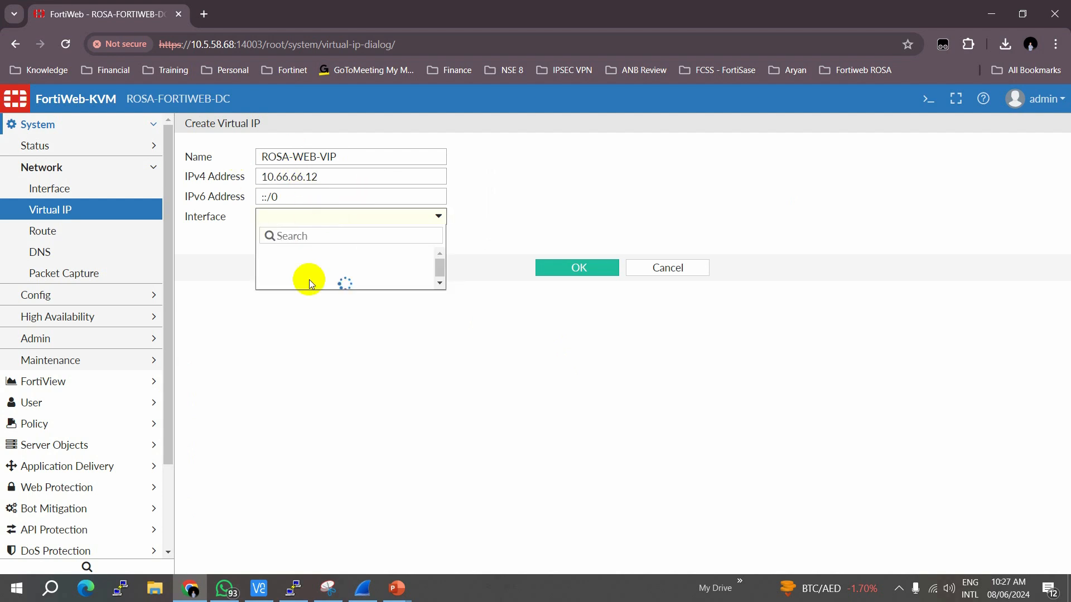
pyautogui.click(306, 259)
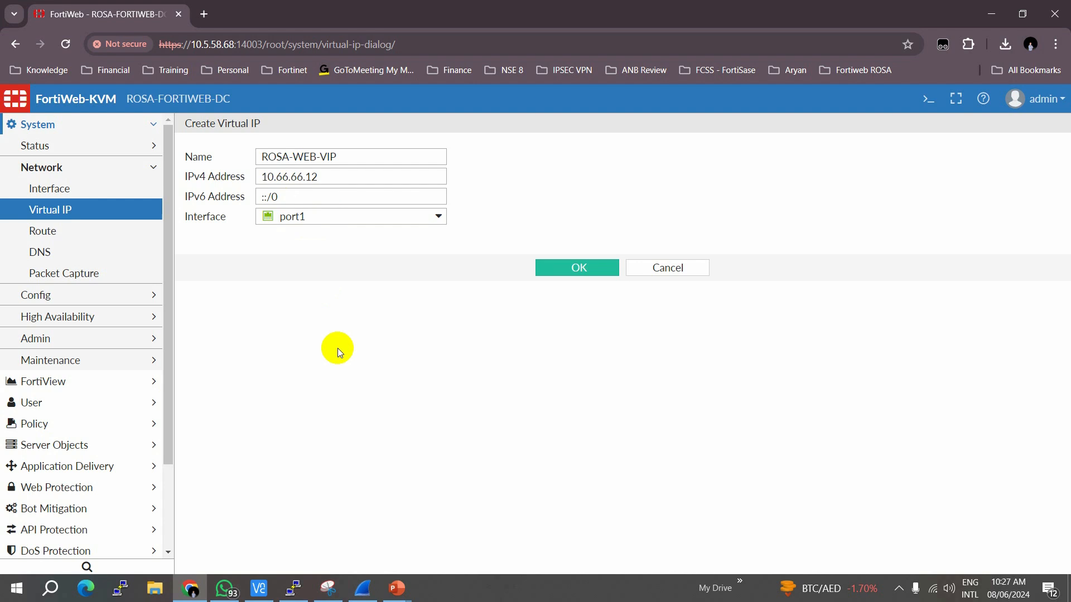
pyautogui.click(545, 267)
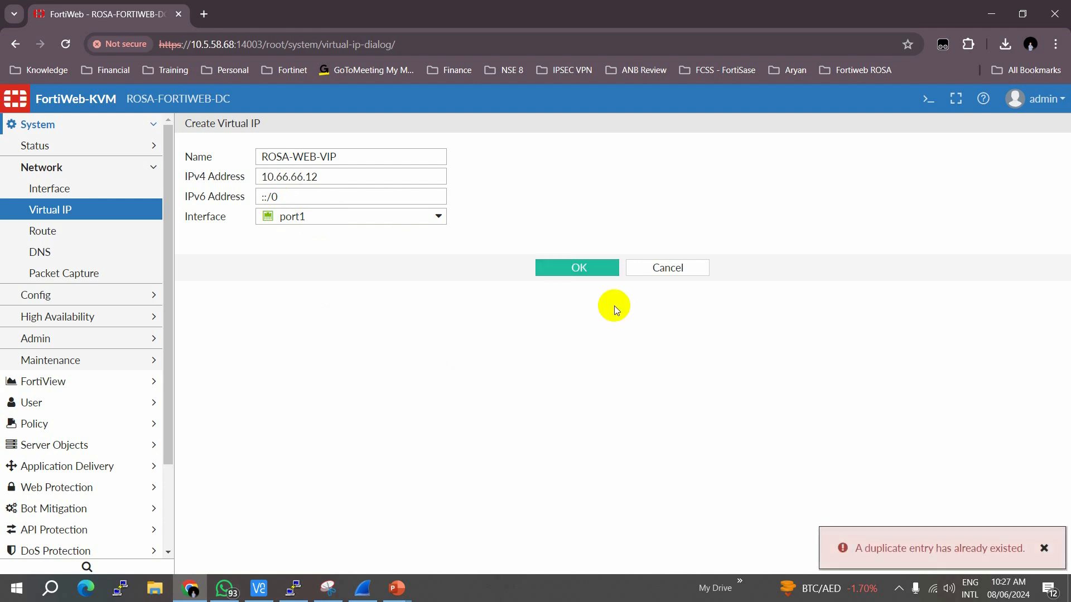
# Change the new virtual IP's name to ROSA-WEB-VIP1, save it and select its entry in the list.
pyautogui.click(359, 163)
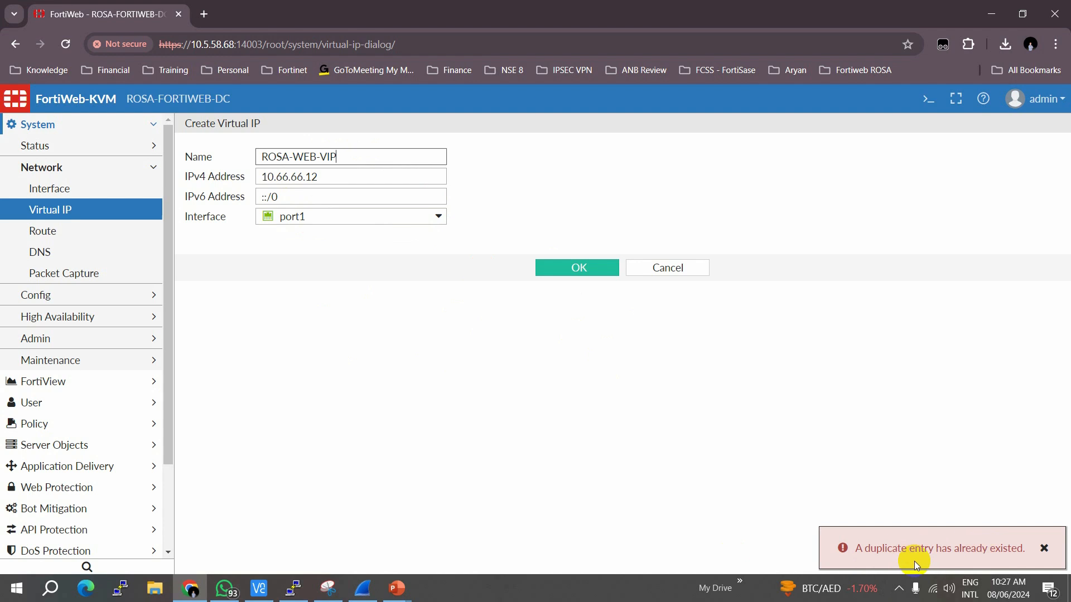
pyautogui.moveTo(1026, 549); pyautogui.dragTo(870, 548)
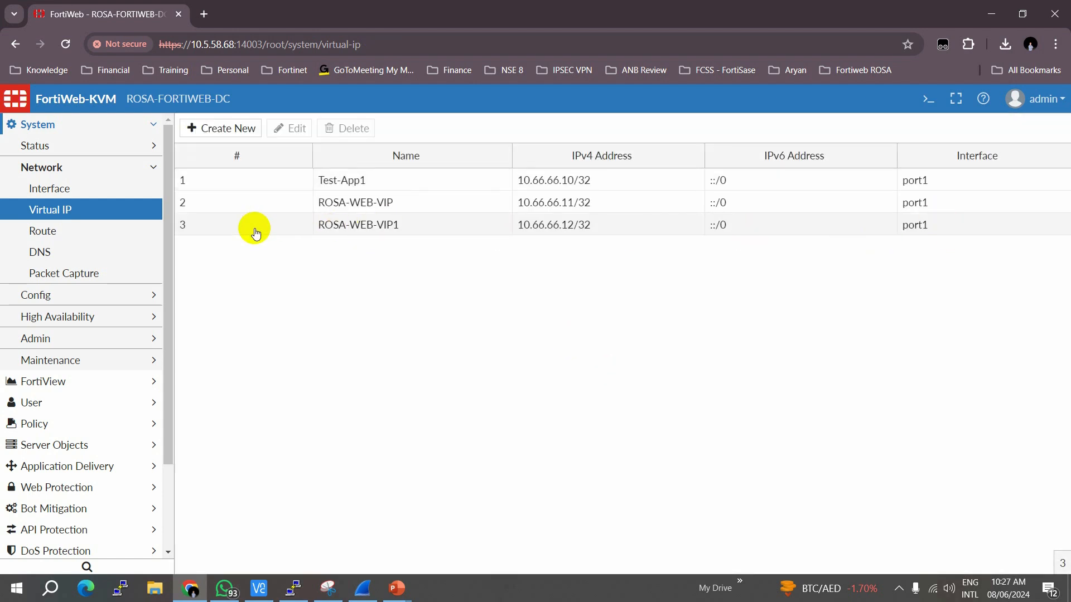
pyautogui.click(361, 230)
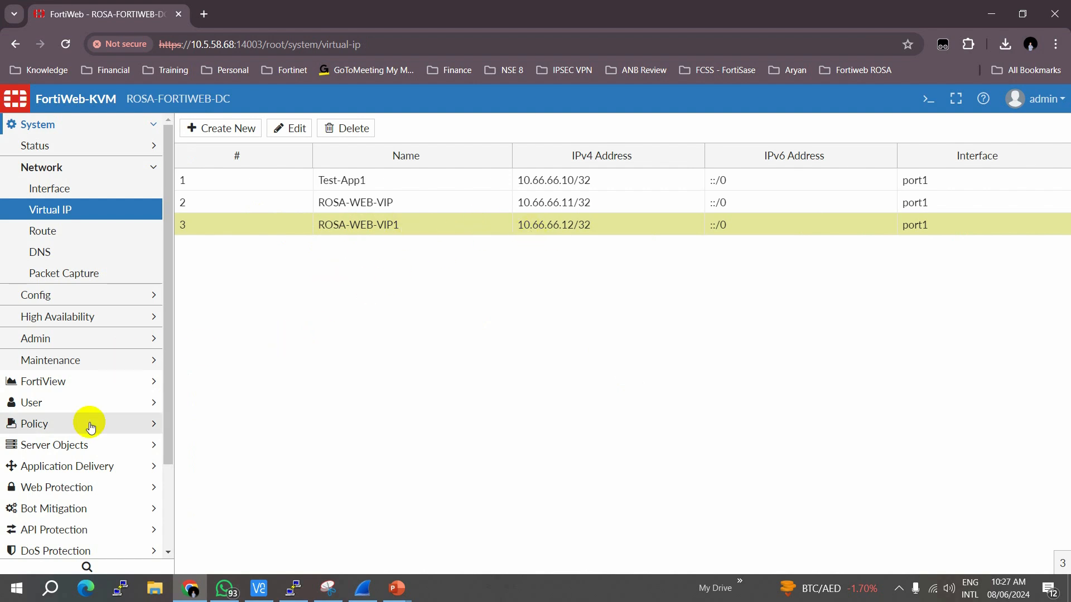
# Create a new virtual server named ROSA_VS1 under the server objects.
pyautogui.click(64, 424)
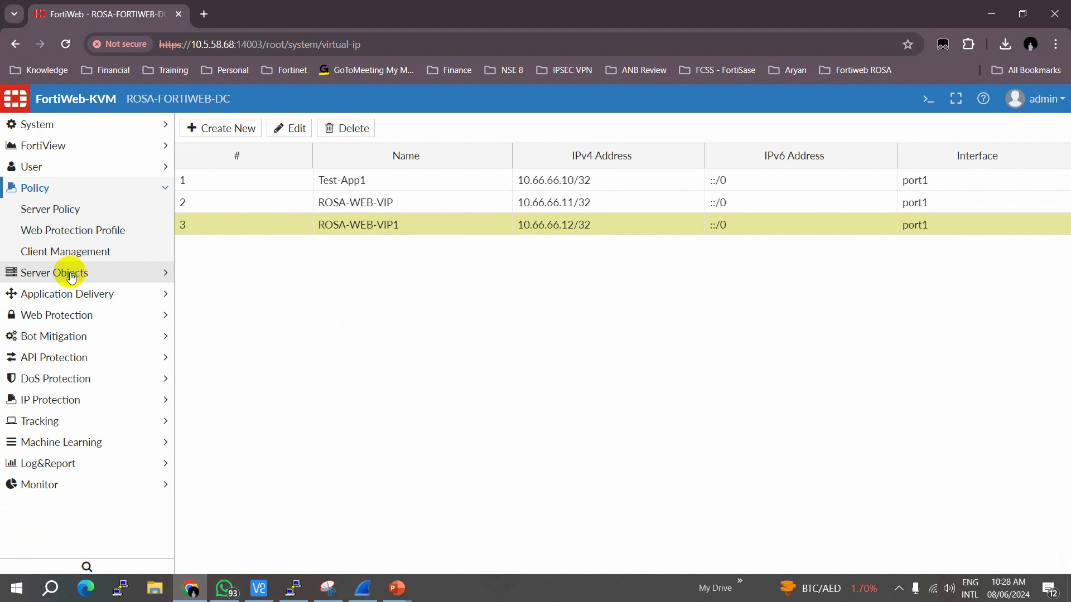
pyautogui.click(65, 272)
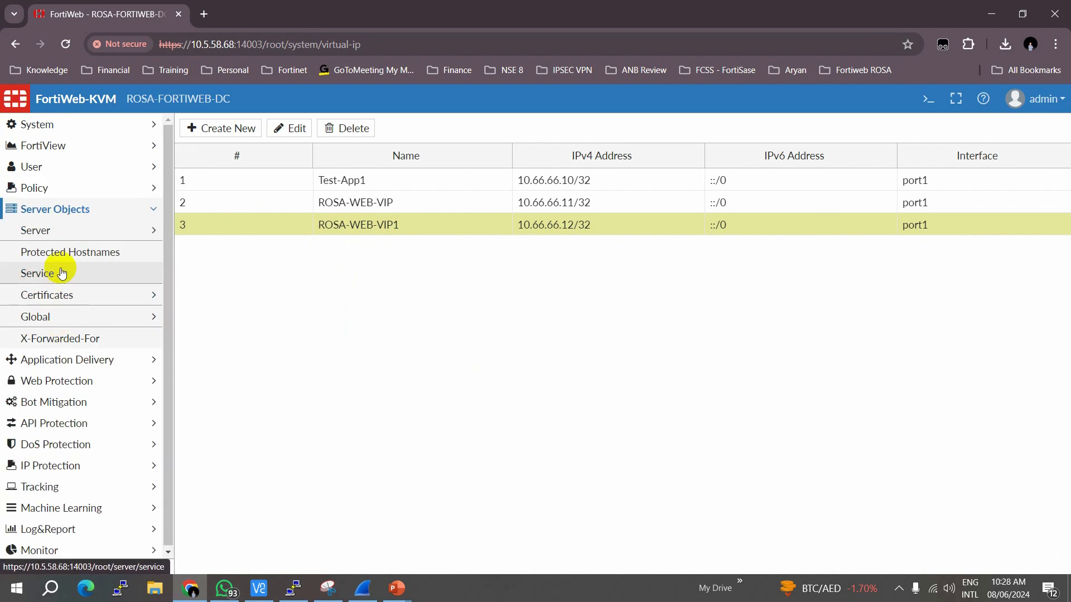
pyautogui.click(58, 231)
pyautogui.click(61, 253)
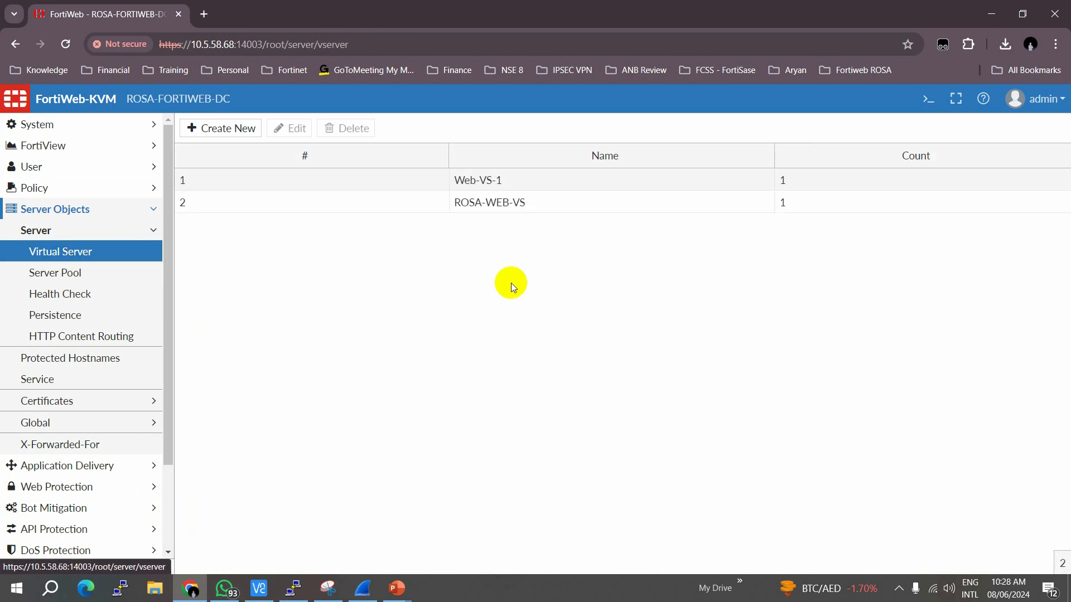
pyautogui.click(420, 208)
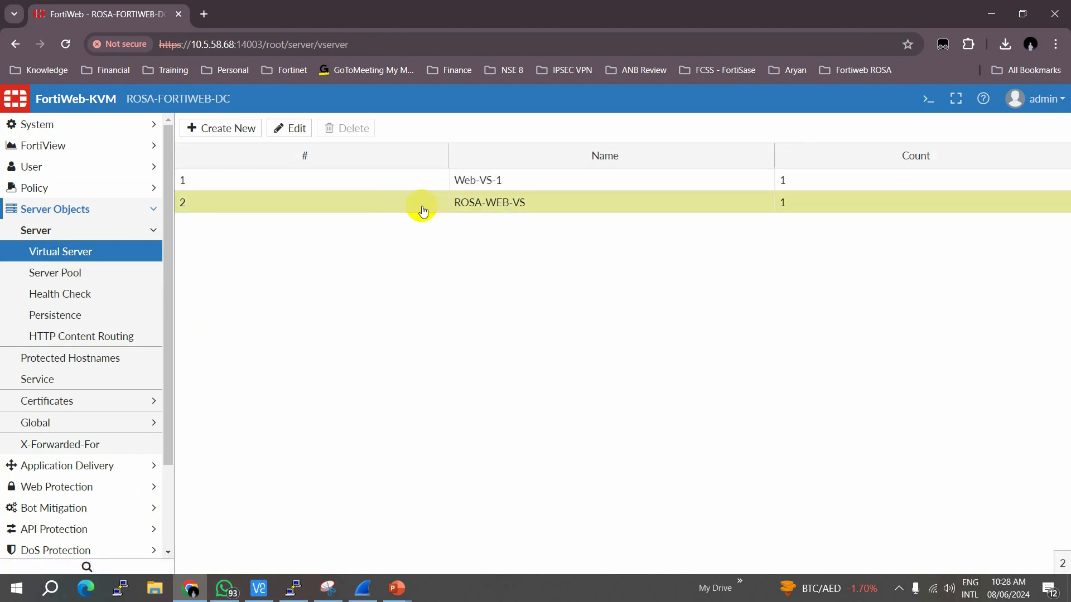
pyautogui.click(221, 128)
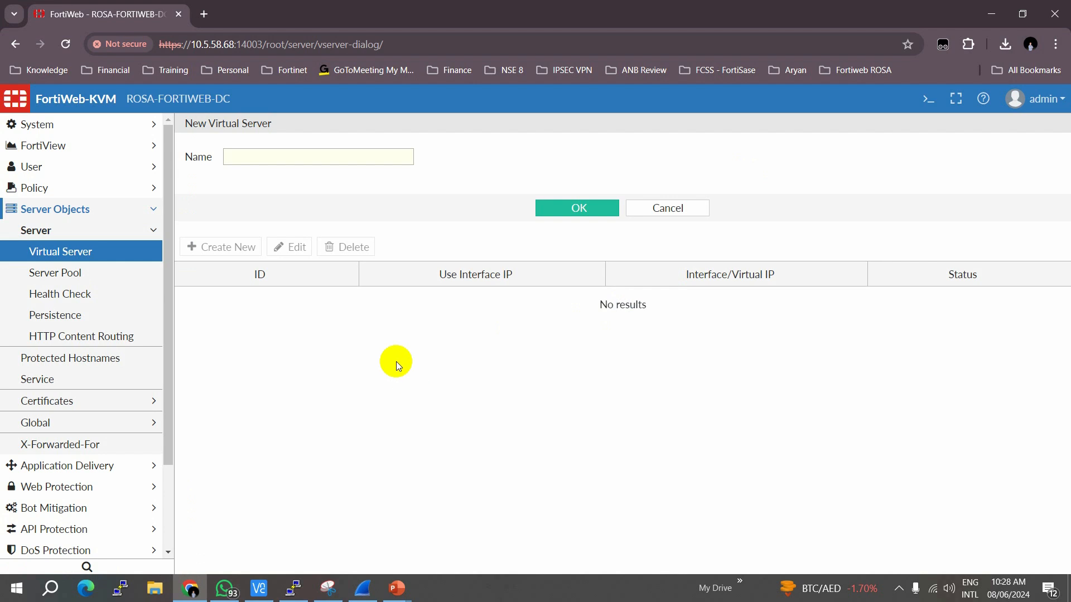
pyautogui.click(246, 157)
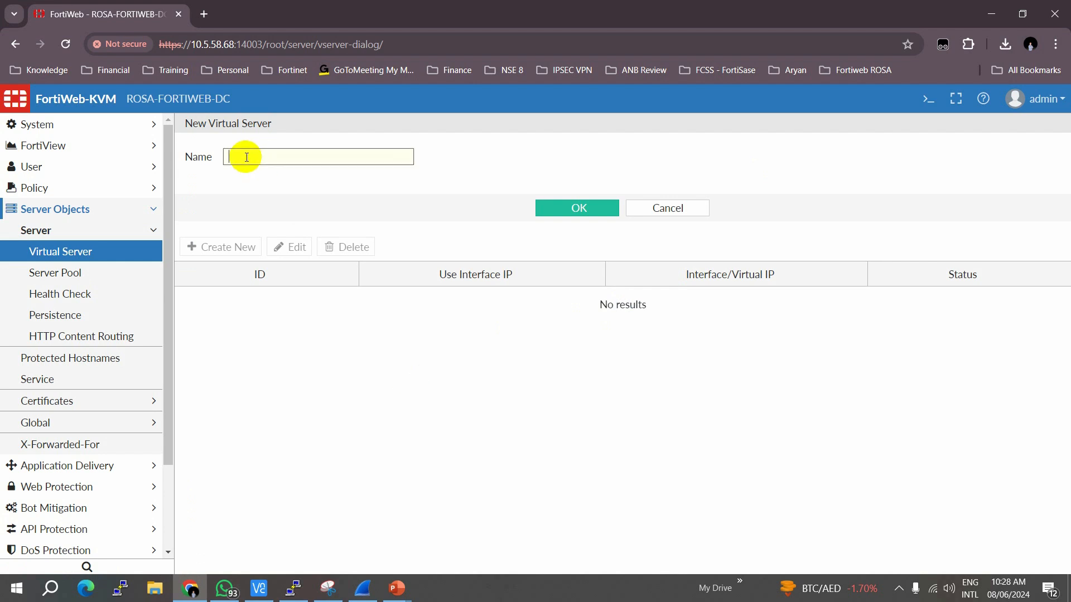
pyautogui.write('RO')
pyautogui.press('BackSpace')
pyautogui.press('BackSpace')
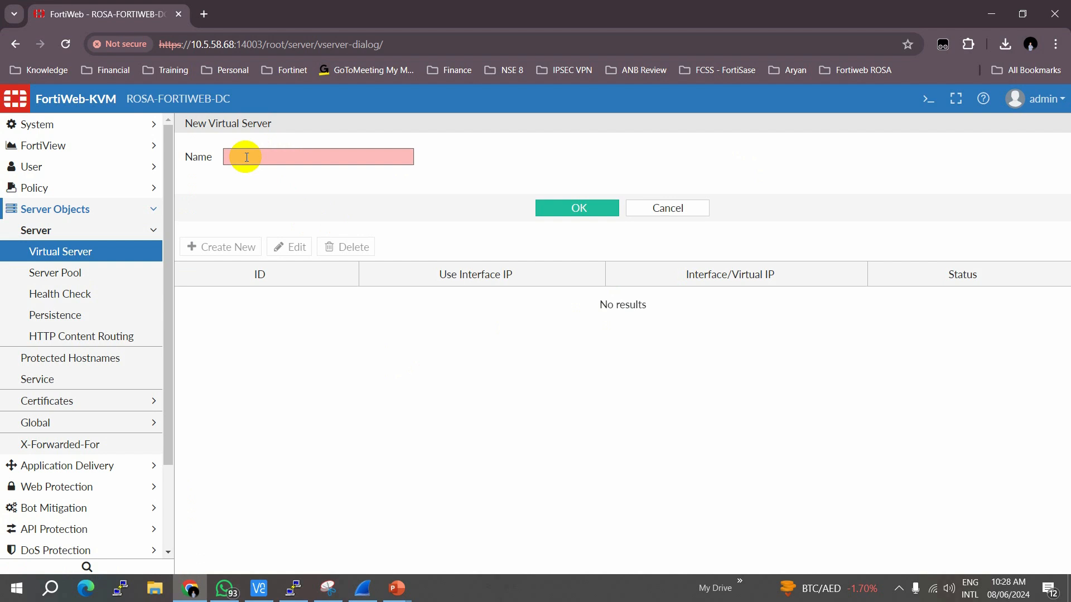
pyautogui.write('ROSA_VS1')
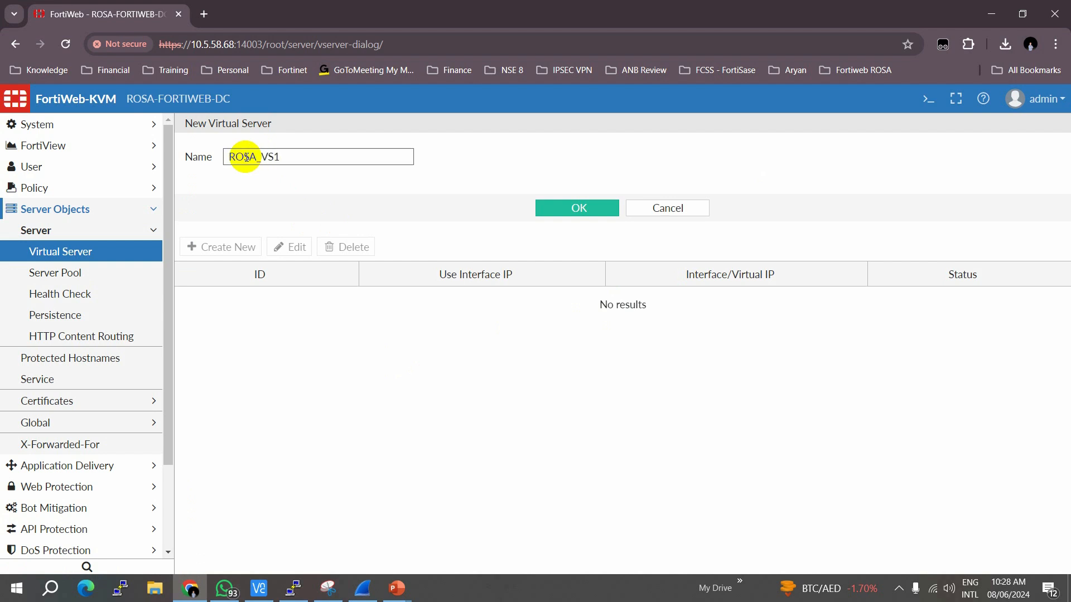
pyautogui.click(582, 210)
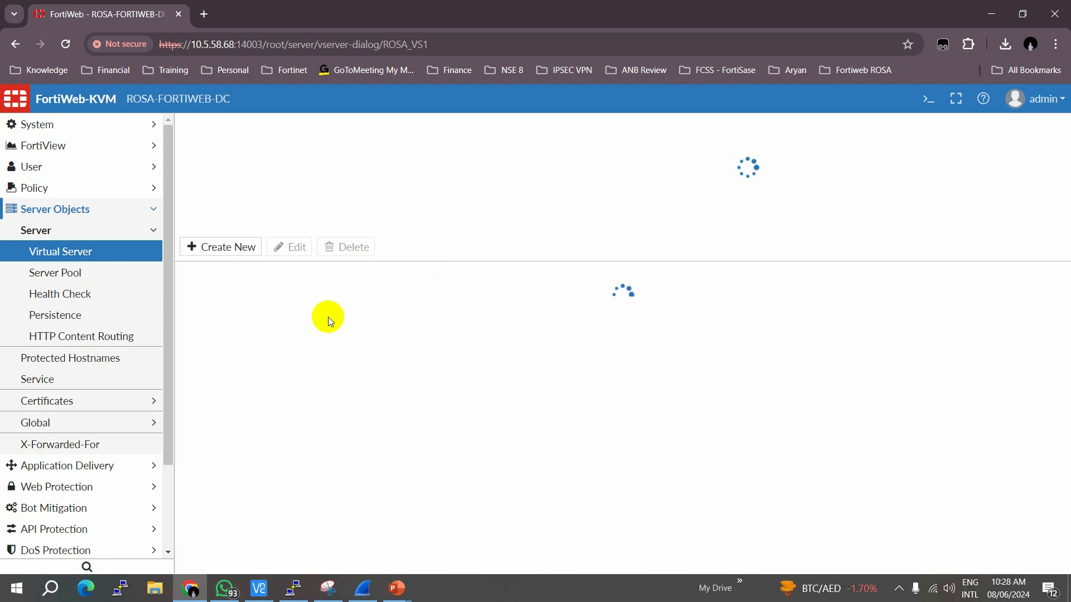
# Add an item using the virtual IP ROSA-WEB-VIP1 to the virtual server ROSA_VS1 and save the server.
pyautogui.click(220, 250)
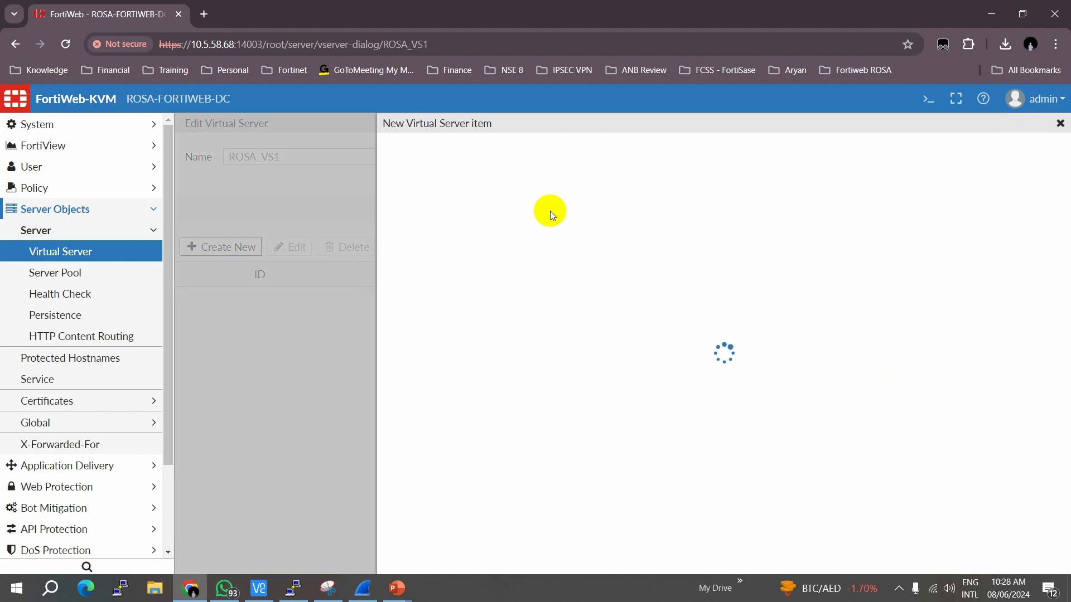
pyautogui.click(557, 198)
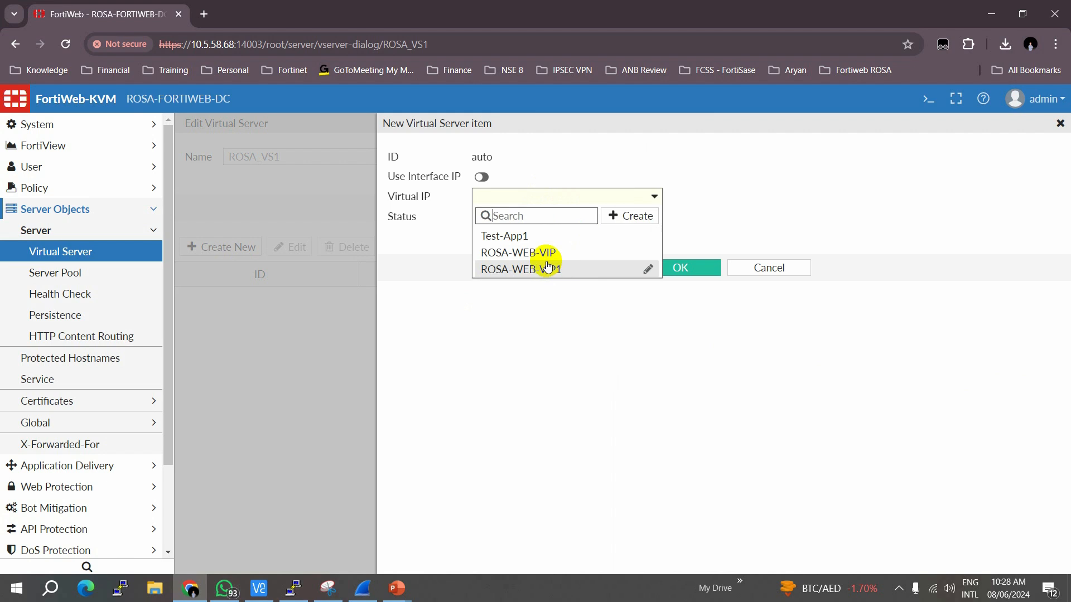
pyautogui.click(547, 269)
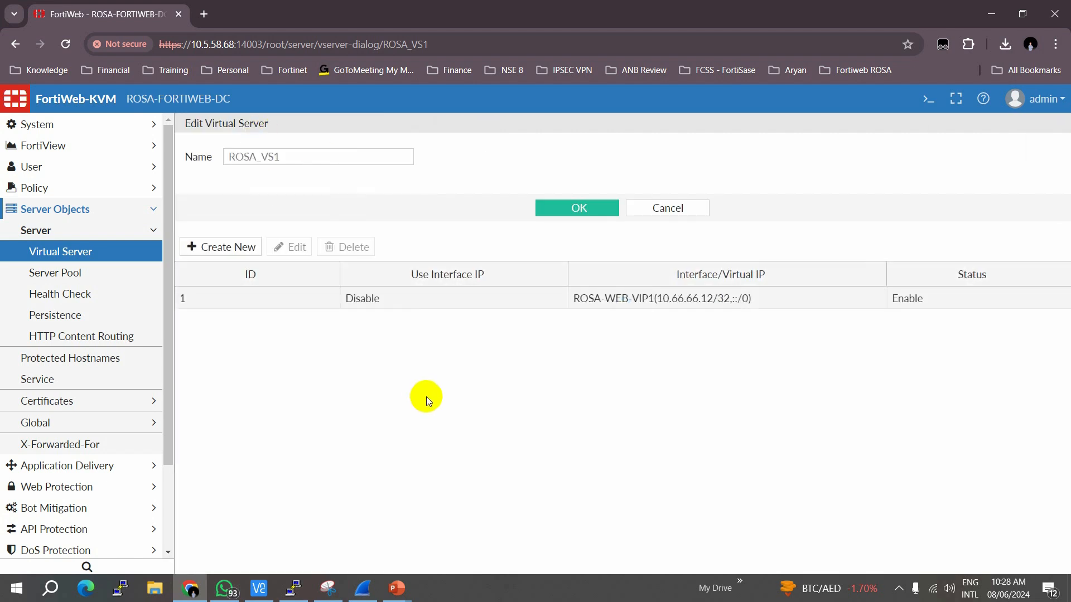
pyautogui.click(580, 210)
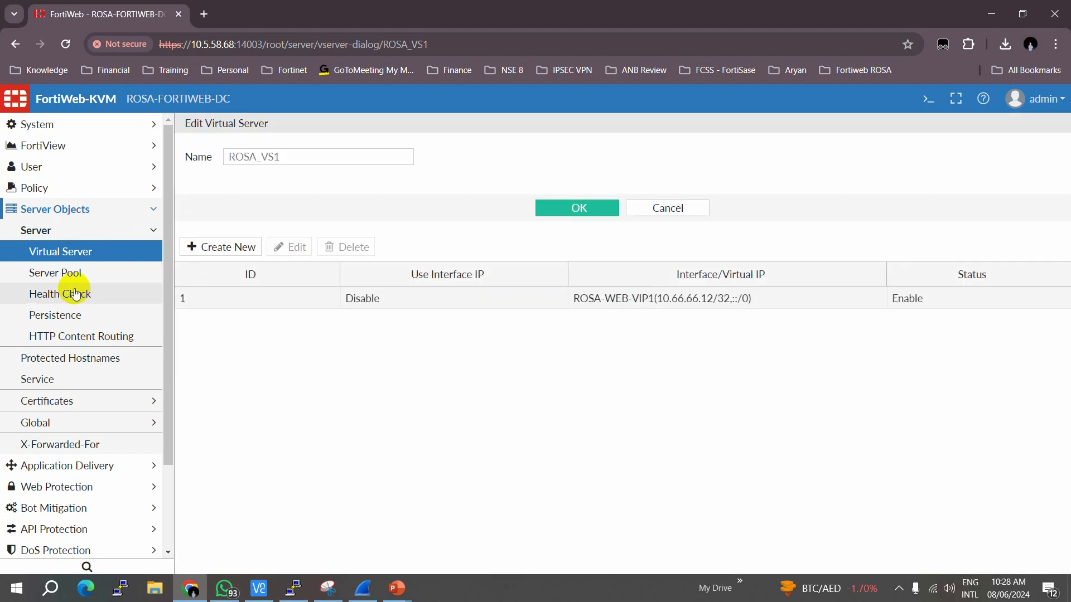
# Delete the existing ROSA-WEB-SRVR-POOL entry from the server pools.
pyautogui.click(55, 276)
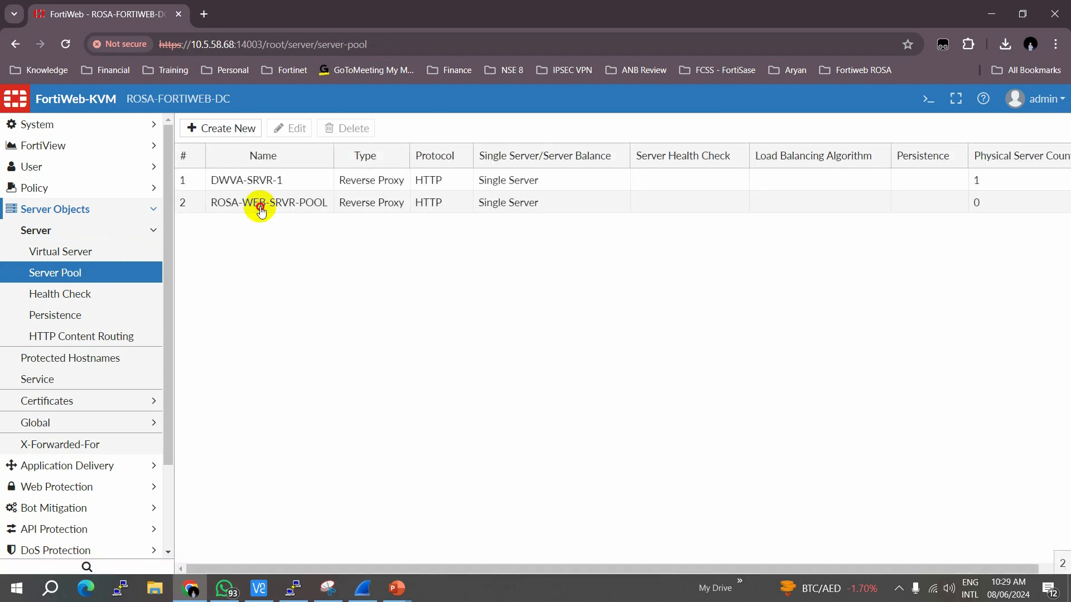
pyautogui.click(260, 207)
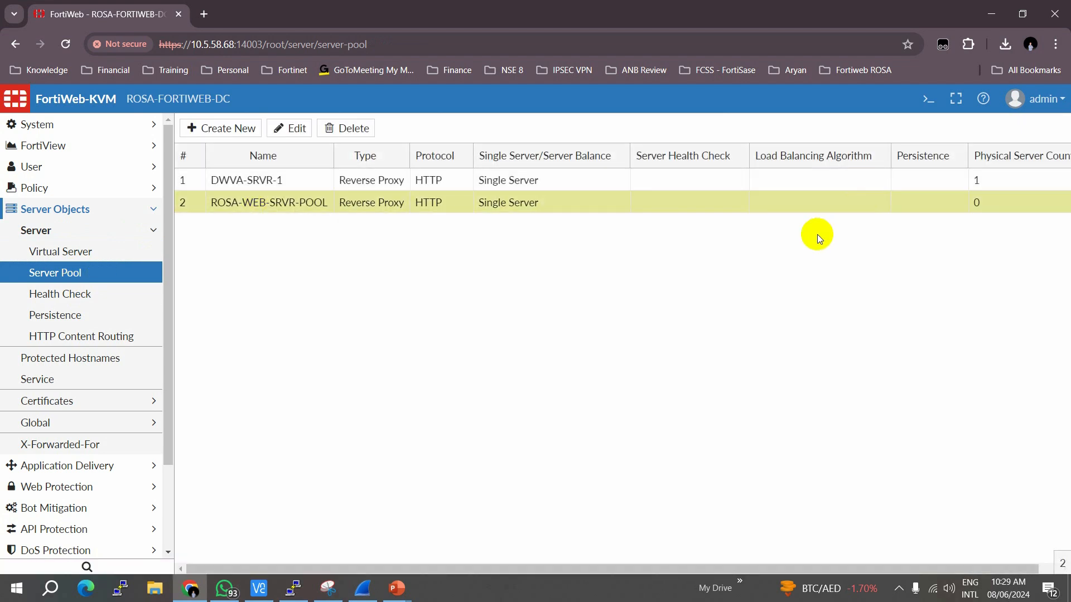
pyautogui.click(276, 178)
pyautogui.click(310, 205)
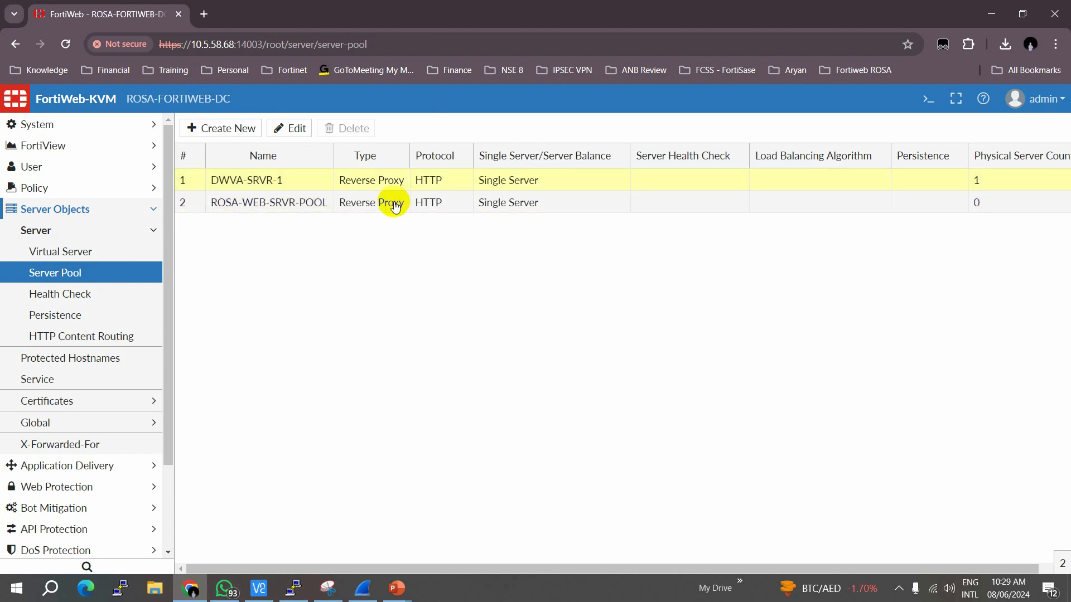
pyautogui.click(334, 203)
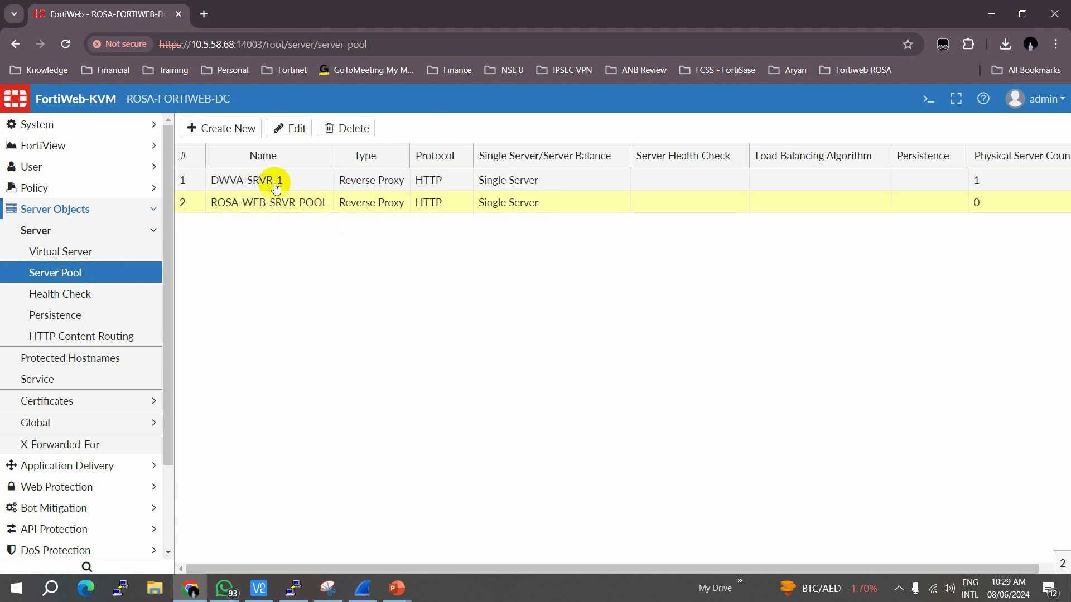
pyautogui.click(353, 127)
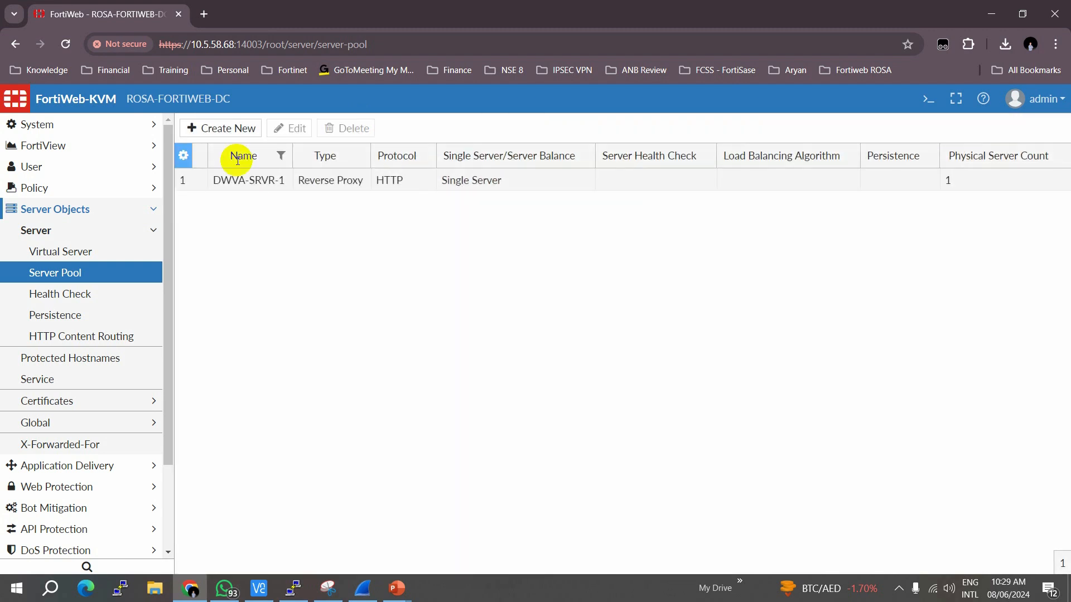
# Create a single-server reverse proxy server pool named ROSA_SRVR-POOL1 and save it.
pyautogui.click(223, 128)
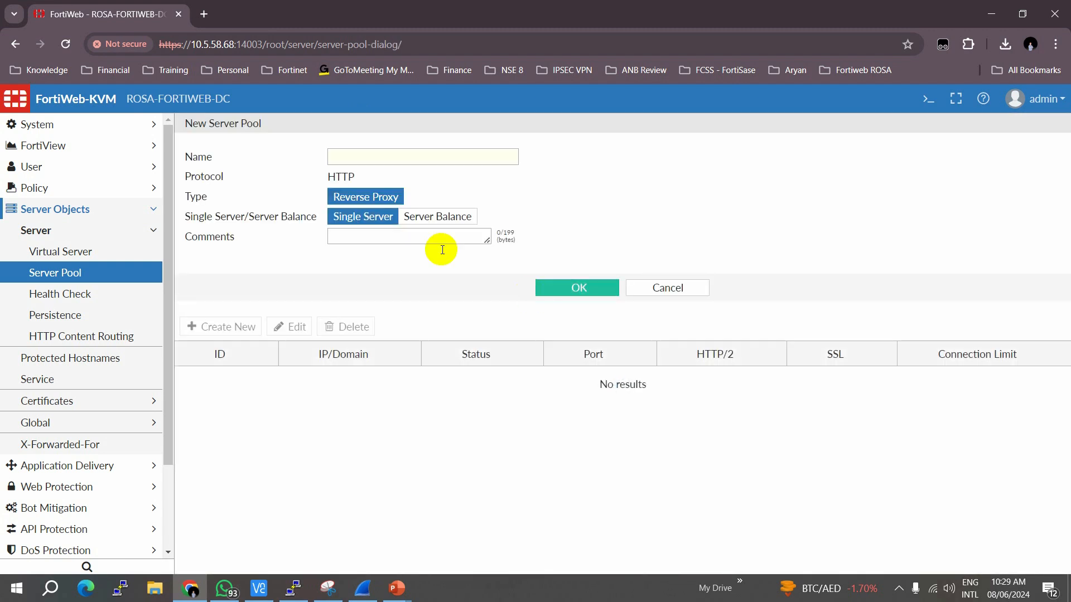
pyautogui.click(378, 152)
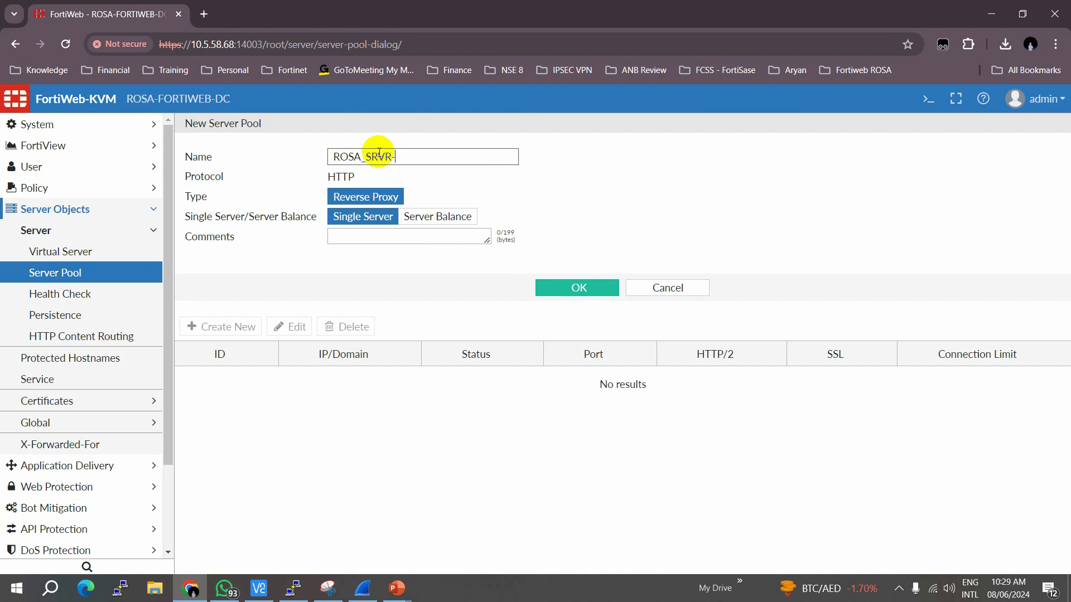
pyautogui.write('ROSA_SRVR-POOL1')
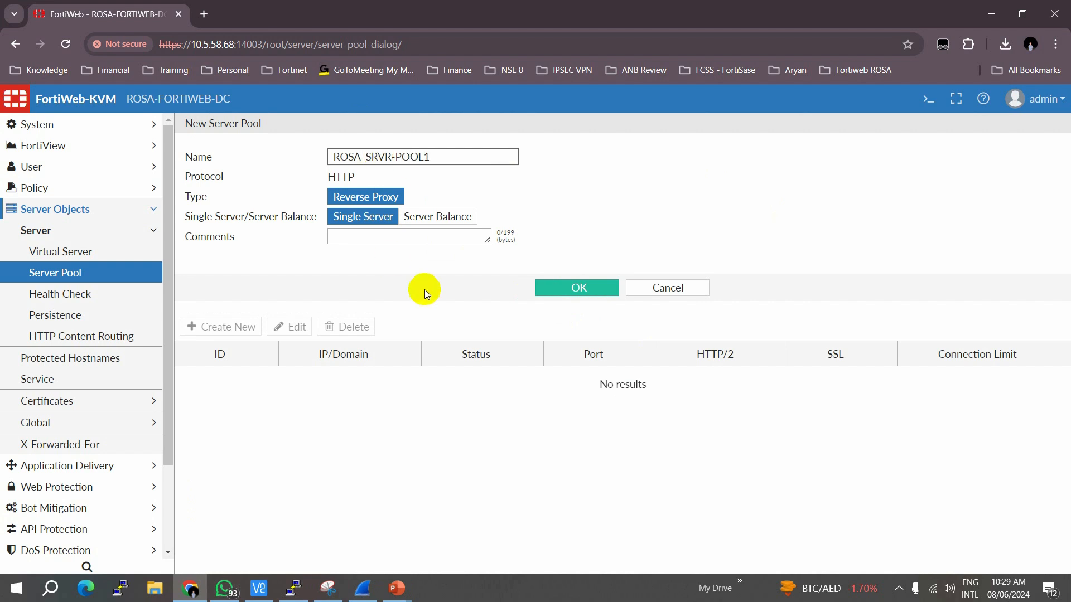
pyautogui.click(571, 287)
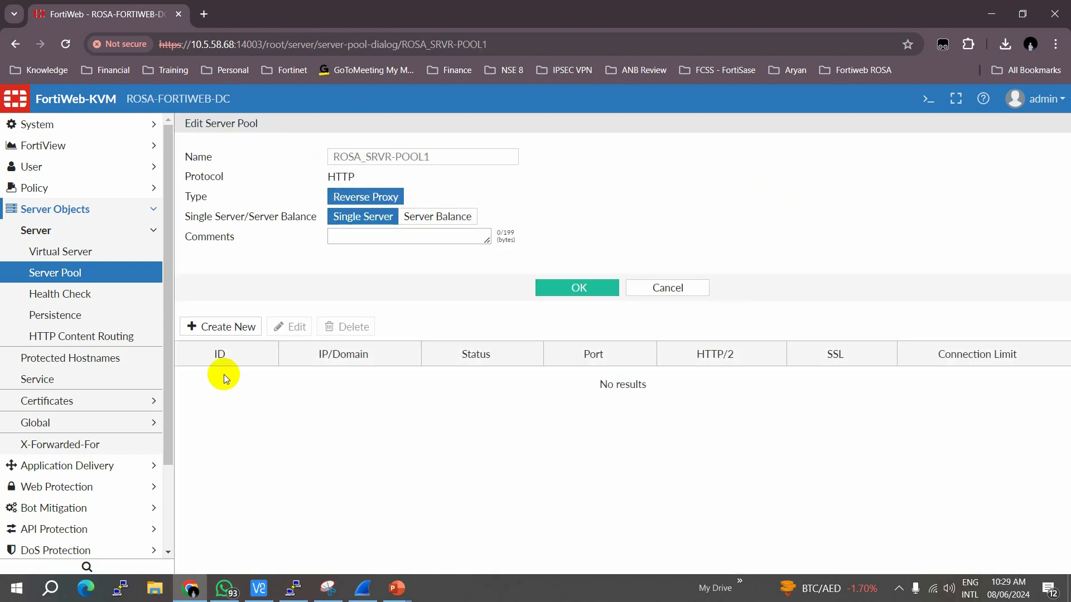
# Add a member with IP 192.168.0.10 on port 80 to ROSA_SRVR-POOL1 and select its entry.
pyautogui.click(221, 327)
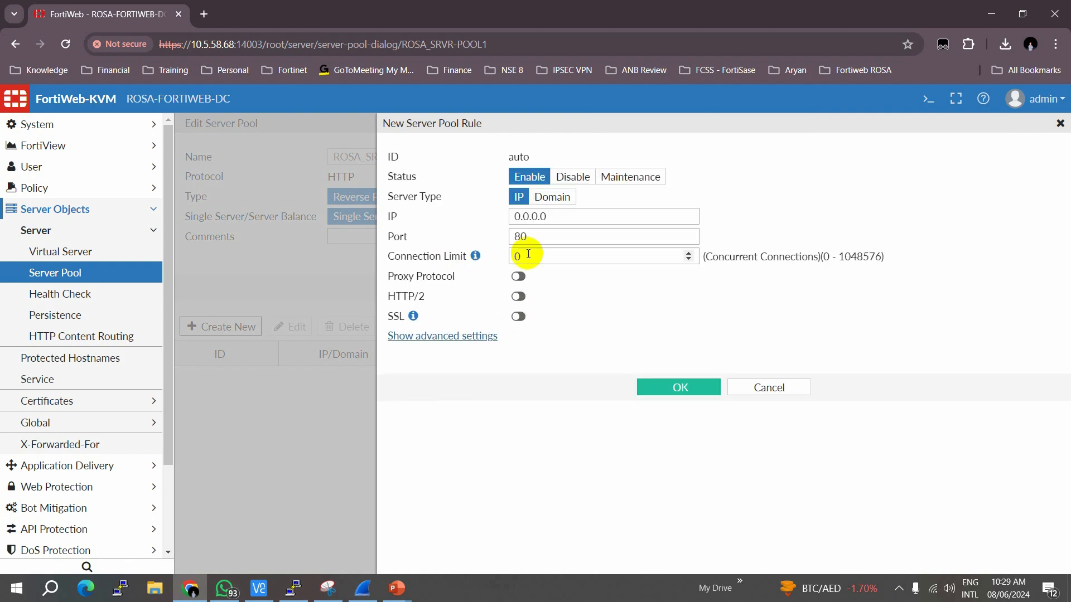
pyautogui.moveTo(562, 215); pyautogui.dragTo(475, 228)
pyautogui.write('192.1688')
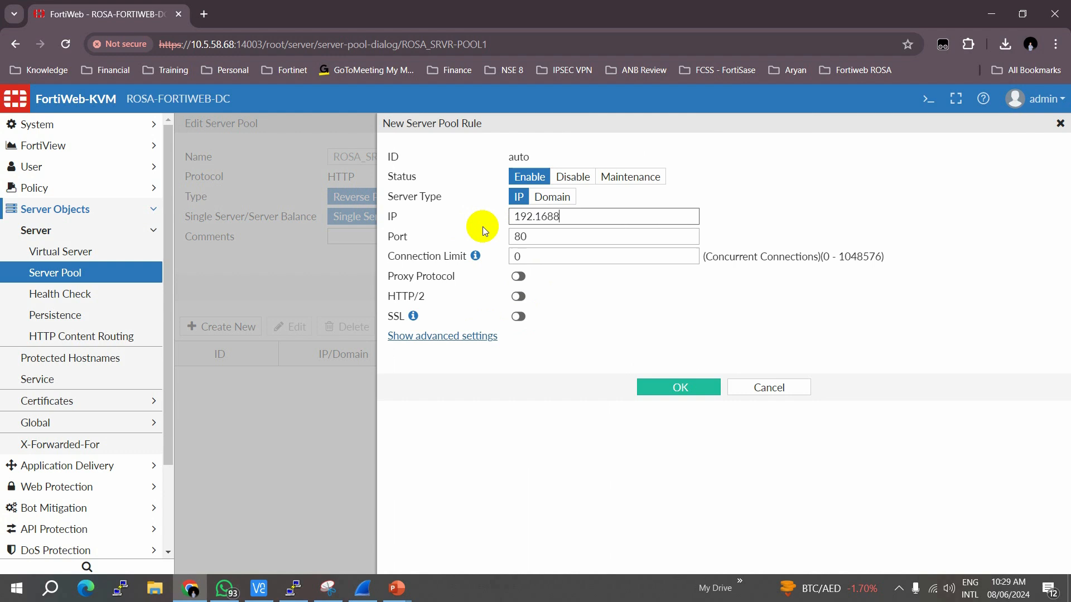
pyautogui.press('BackSpace')
pyautogui.write('.0.10')
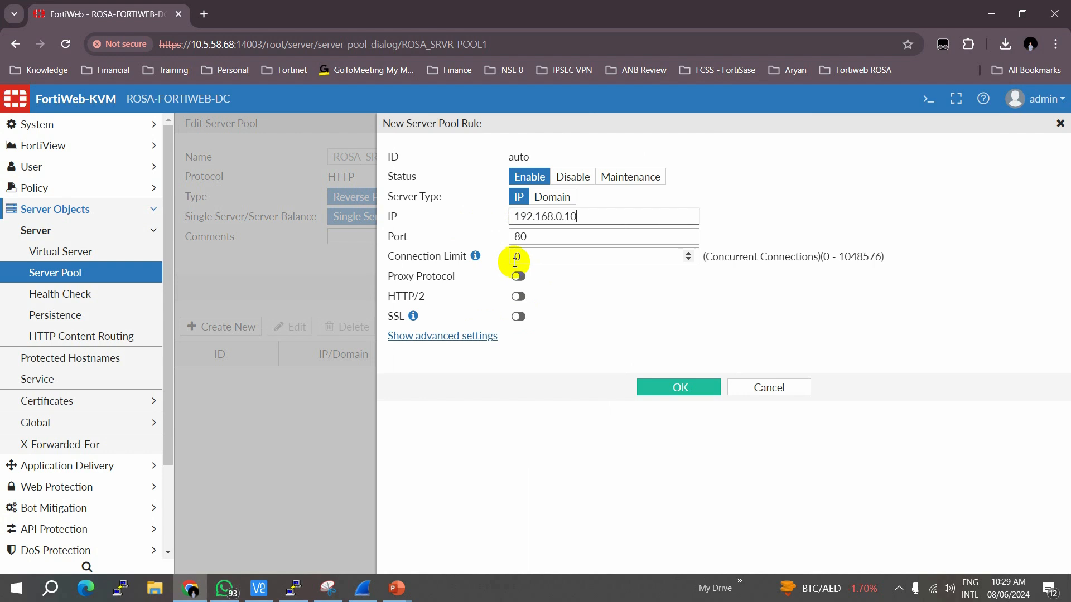
pyautogui.click(667, 385)
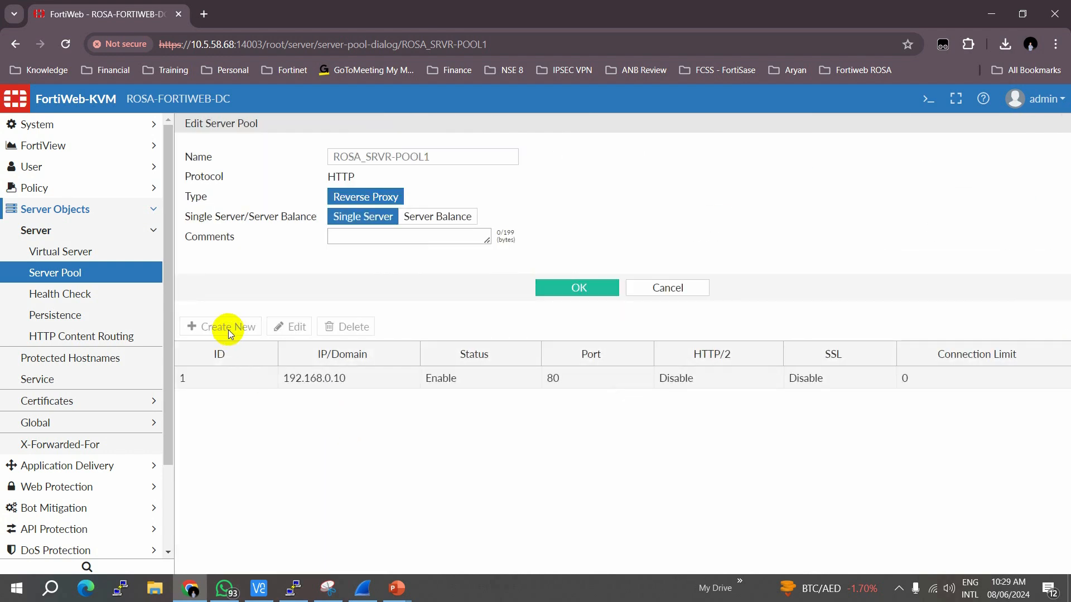
pyautogui.click(322, 377)
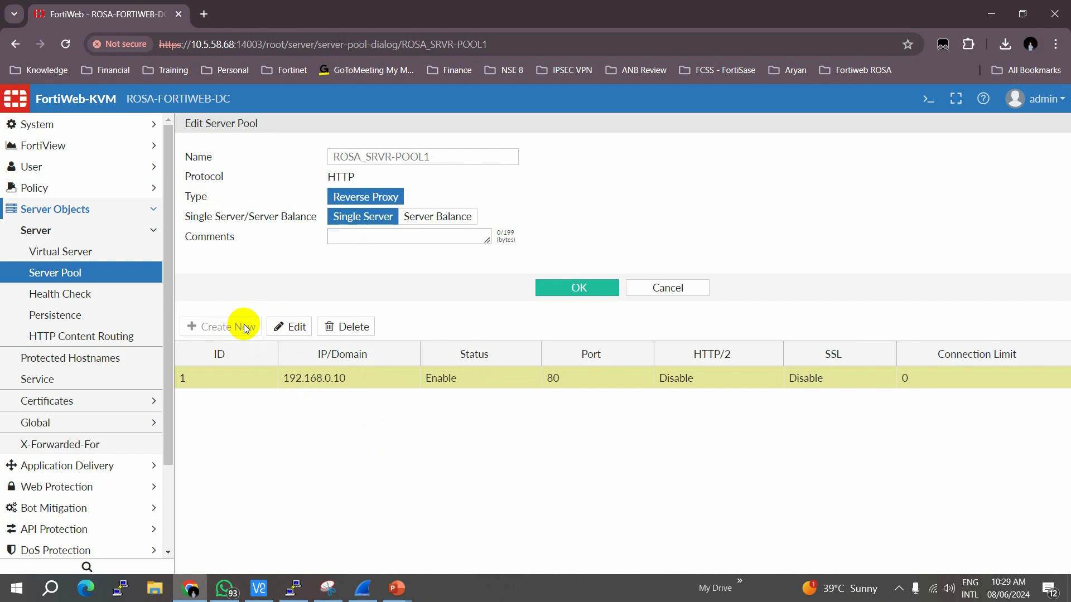
# Switch ROSA_SRVR-POOL1 to Server Balance with the Round Robin algorithm, accepting the deletion of existing pool members, and save it.
pyautogui.moveTo(190, 217); pyautogui.dragTo(299, 216)
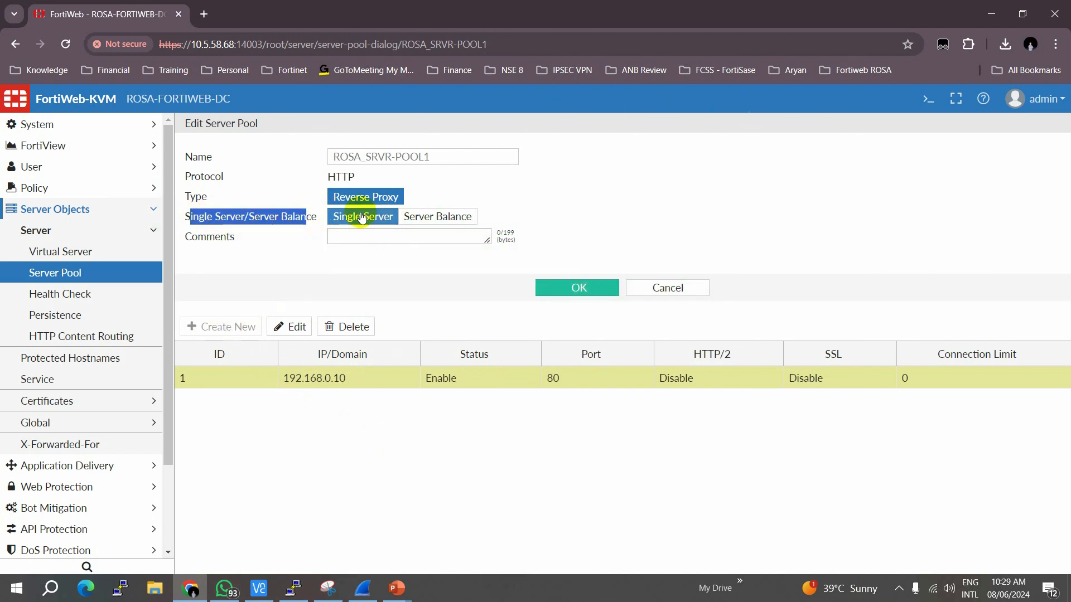
pyautogui.click(450, 219)
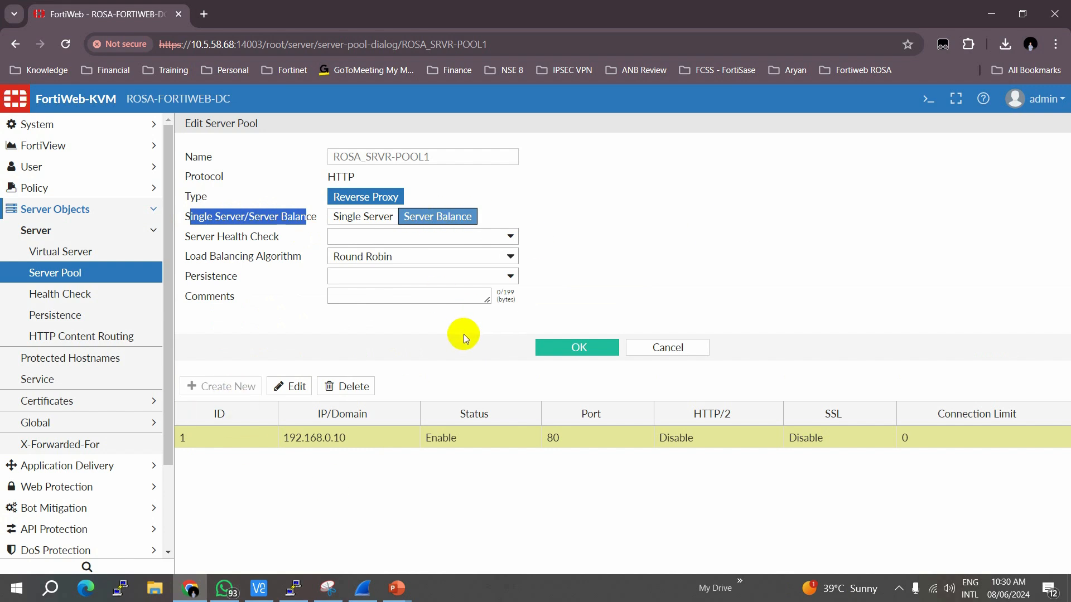
pyautogui.click(743, 211)
pyautogui.click(446, 260)
pyautogui.click(445, 260)
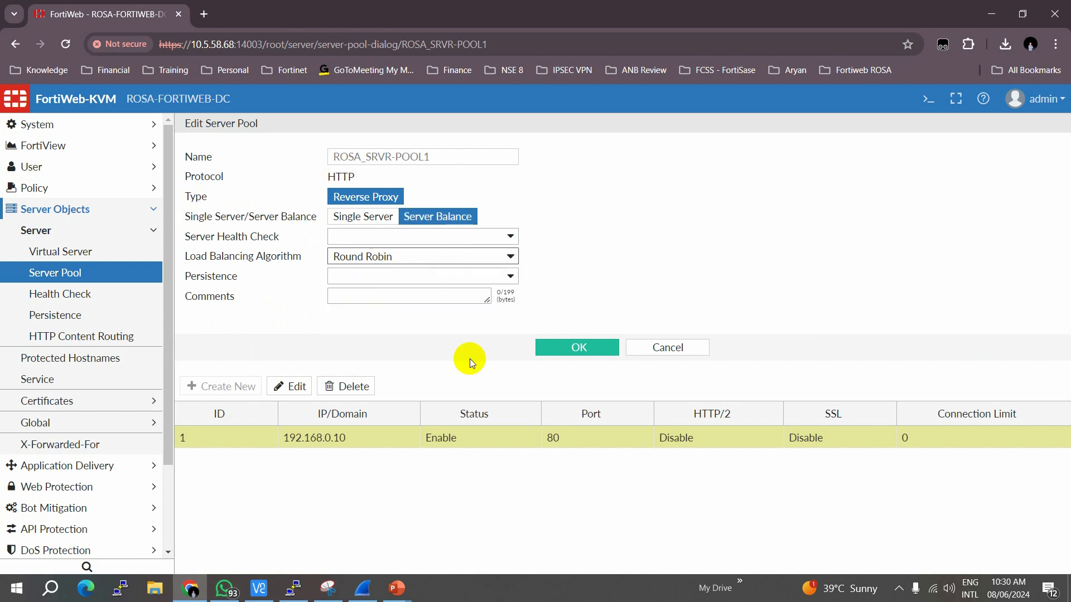
pyautogui.click(580, 342)
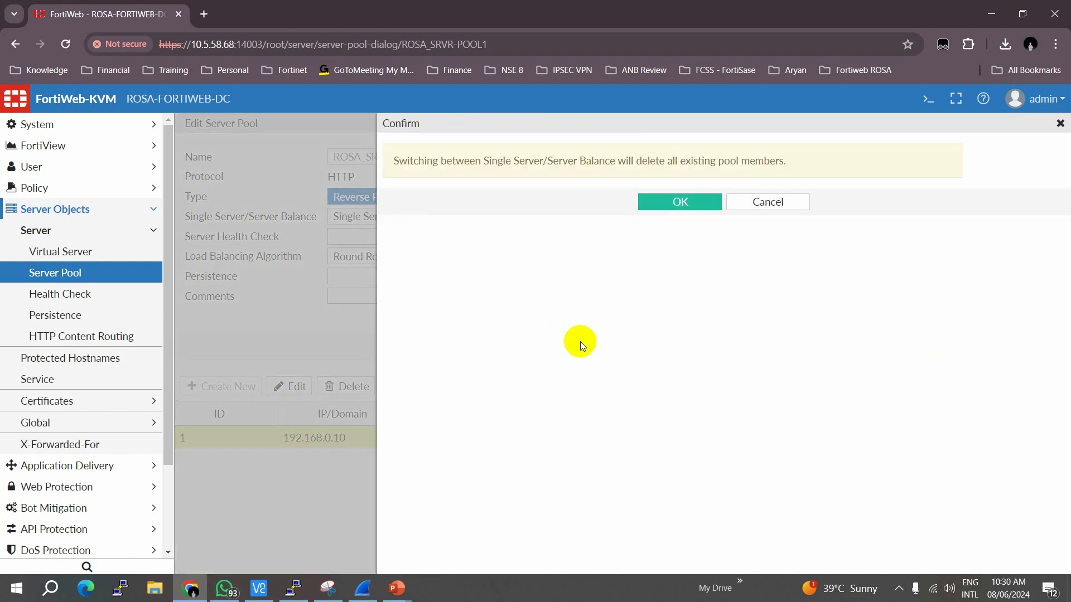
pyautogui.click(673, 203)
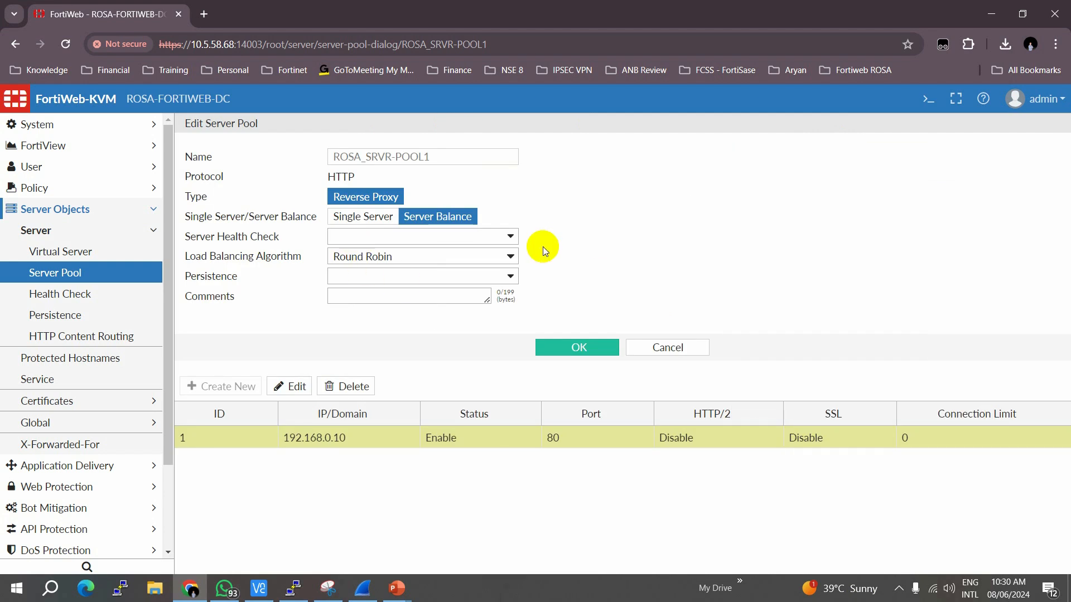
pyautogui.click(580, 346)
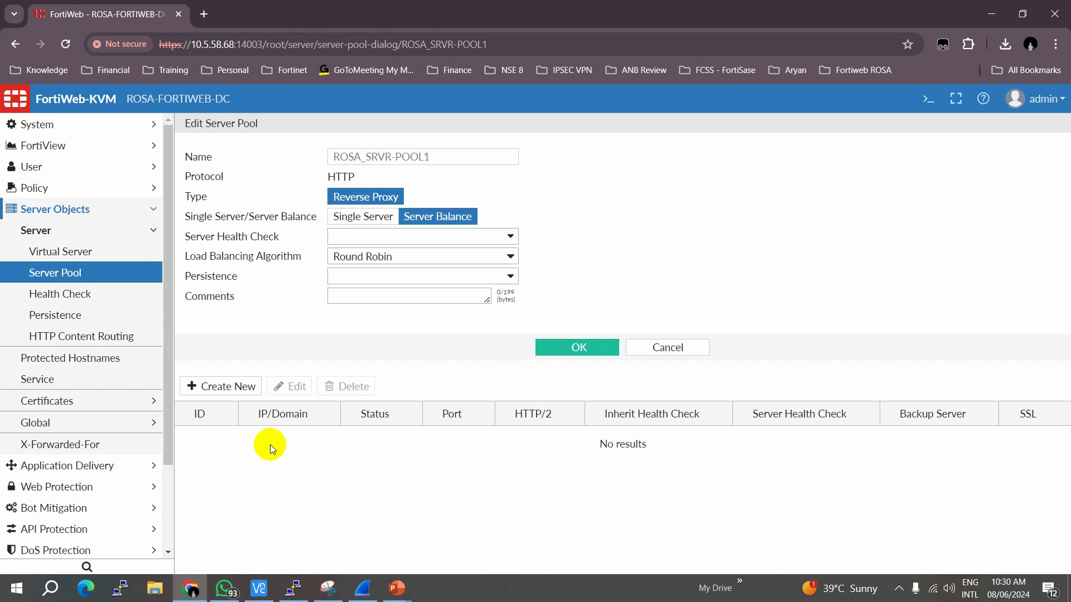
# Add a member with IP 192.168.1.10 on port 80 to the load-balanced ROSA_SRVR-POOL1.
pyautogui.click(218, 390)
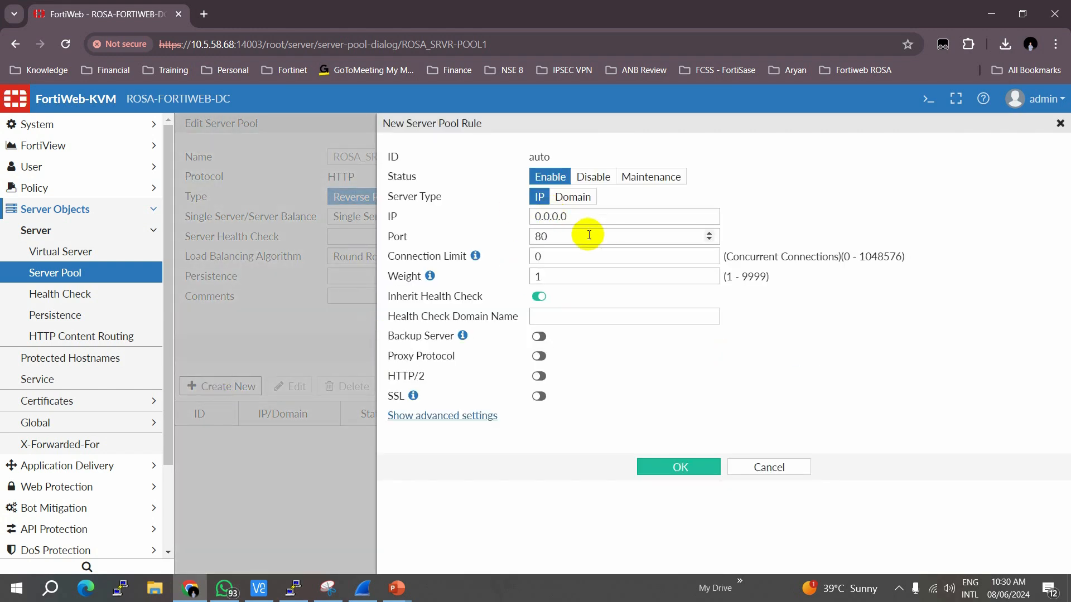
pyautogui.write('192.1')
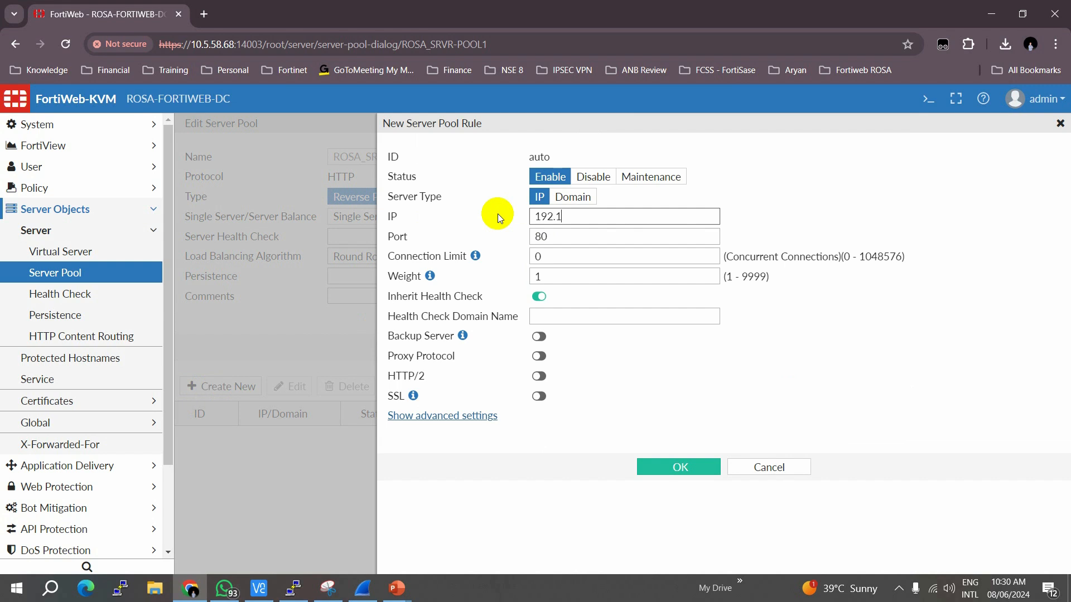
pyautogui.write('68.1.10')
pyautogui.press('Tab')
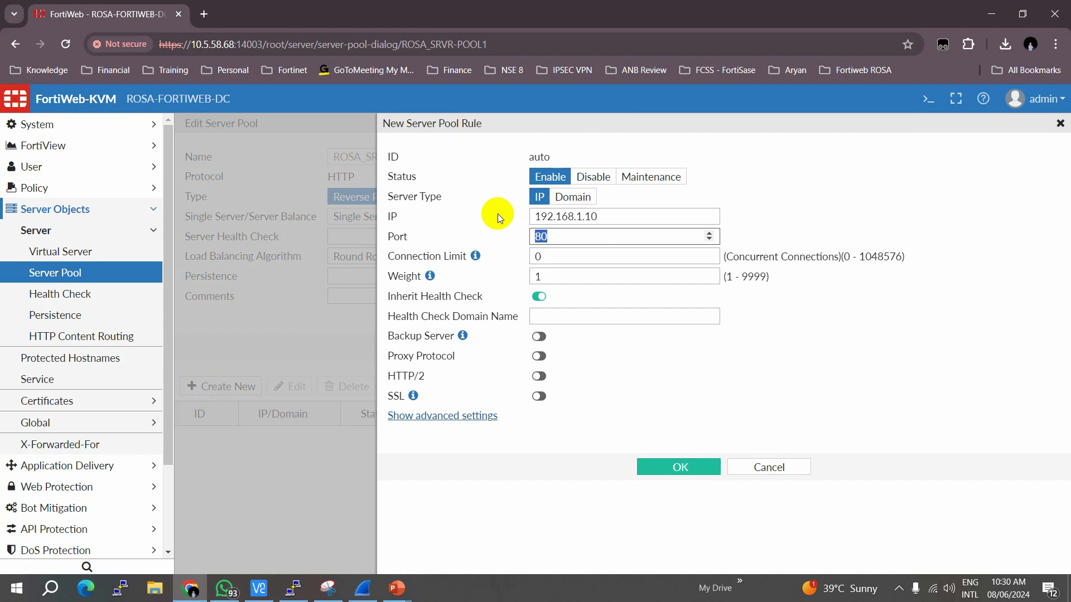
pyautogui.click(683, 466)
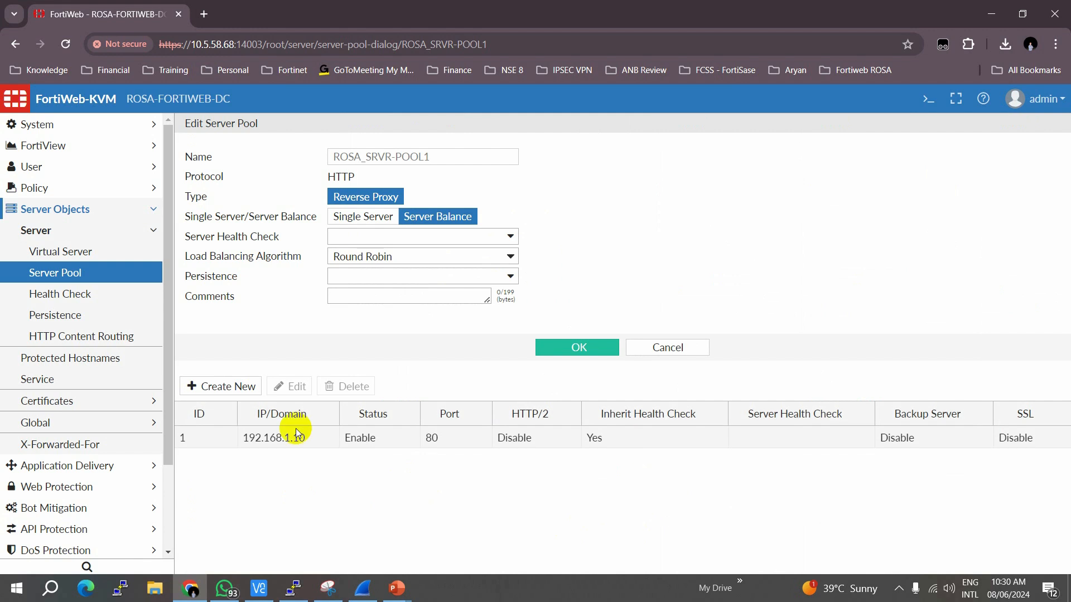
# Add a second member with IP 192.168.1.20 on port 80 to ROSA_SRVR-POOL1.
pyautogui.click(235, 386)
pyautogui.moveTo(566, 217); pyautogui.dragTo(495, 219)
pyautogui.write('192.168.')
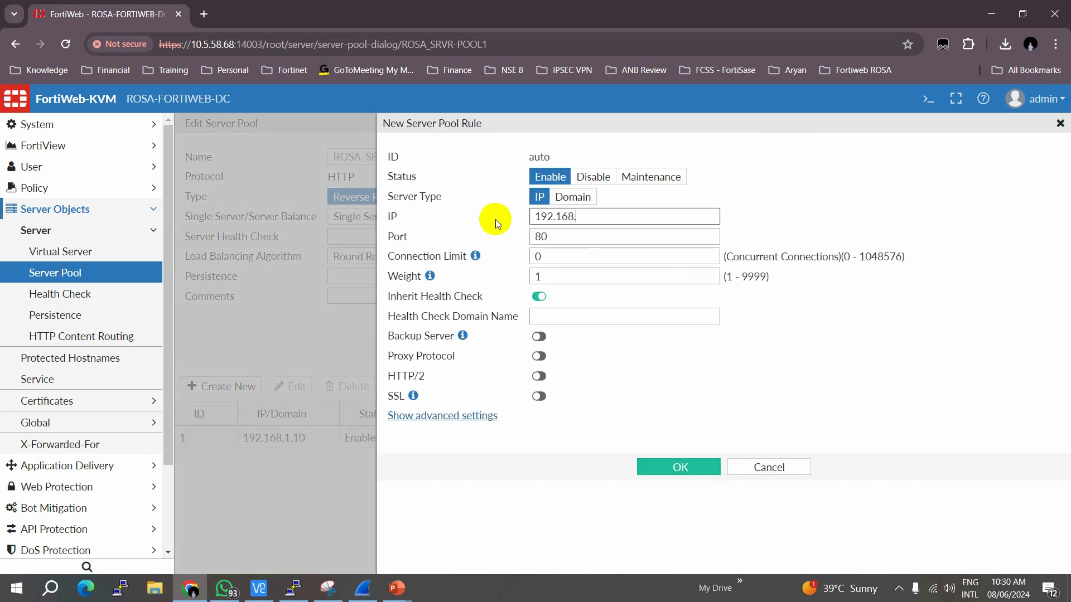
pyautogui.write('1.20')
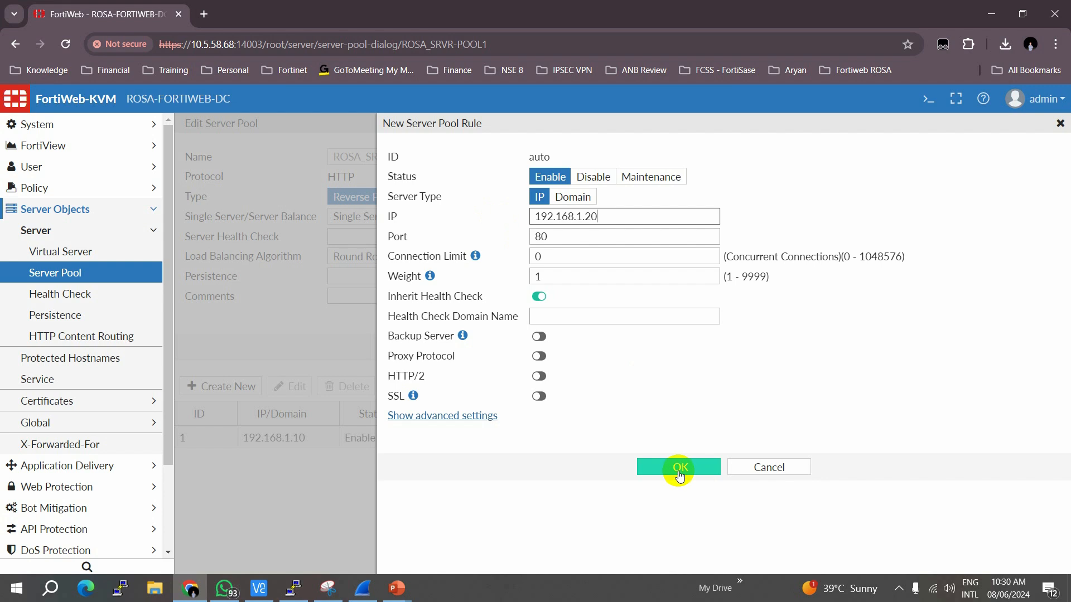
pyautogui.click(679, 468)
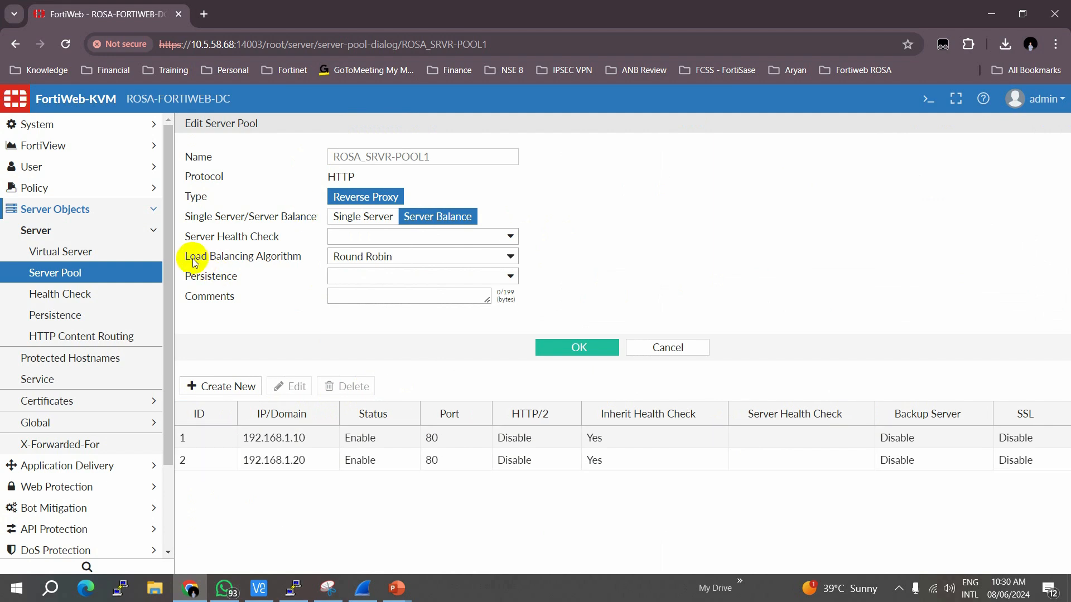
# Review the load balancing algorithm and server health check options of ROSA_SRVR-POOL1 and leave the pool without further changes.
pyautogui.moveTo(190, 257); pyautogui.dragTo(300, 263)
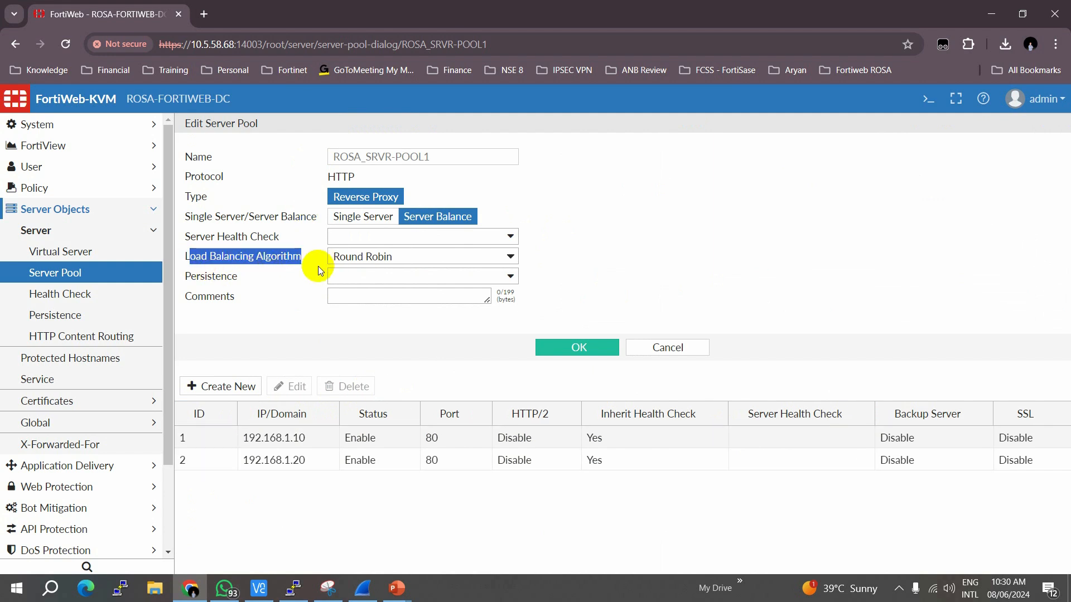
pyautogui.click(281, 283)
pyautogui.moveTo(189, 257); pyautogui.dragTo(296, 258)
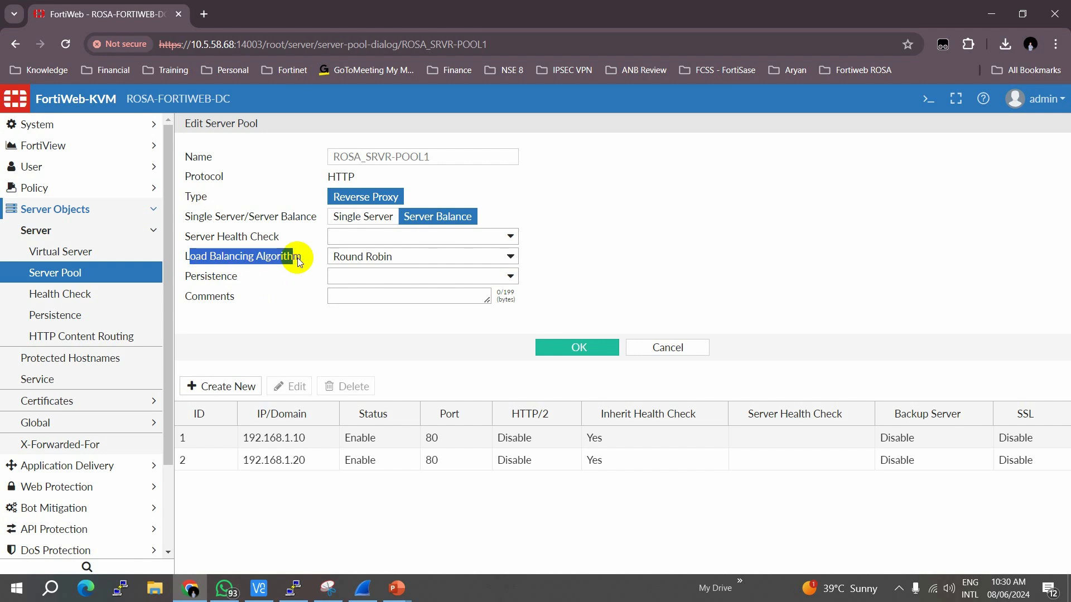
pyautogui.click(477, 259)
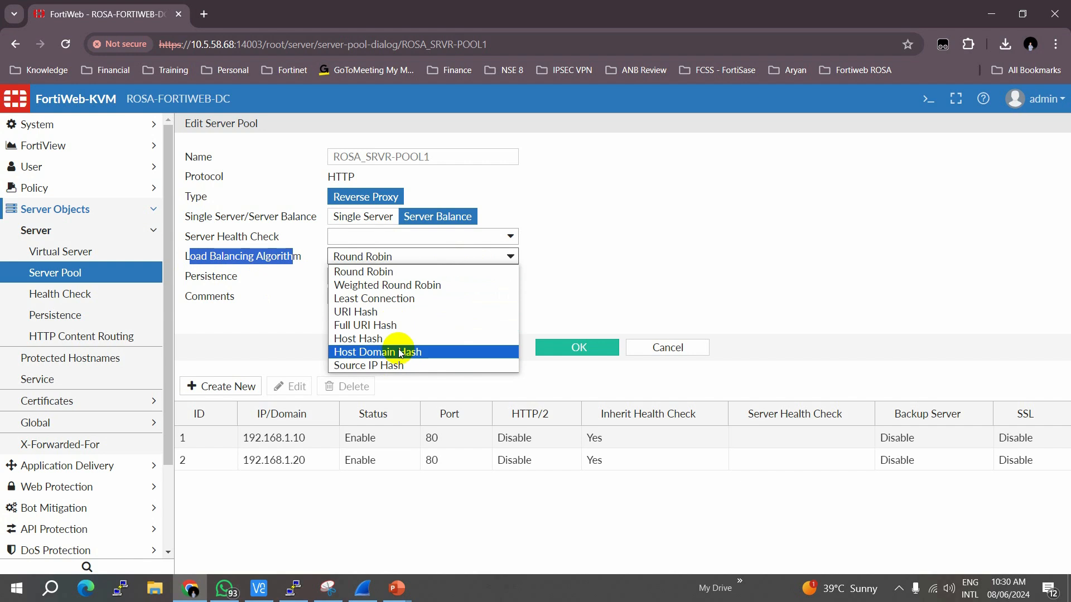
pyautogui.click(690, 259)
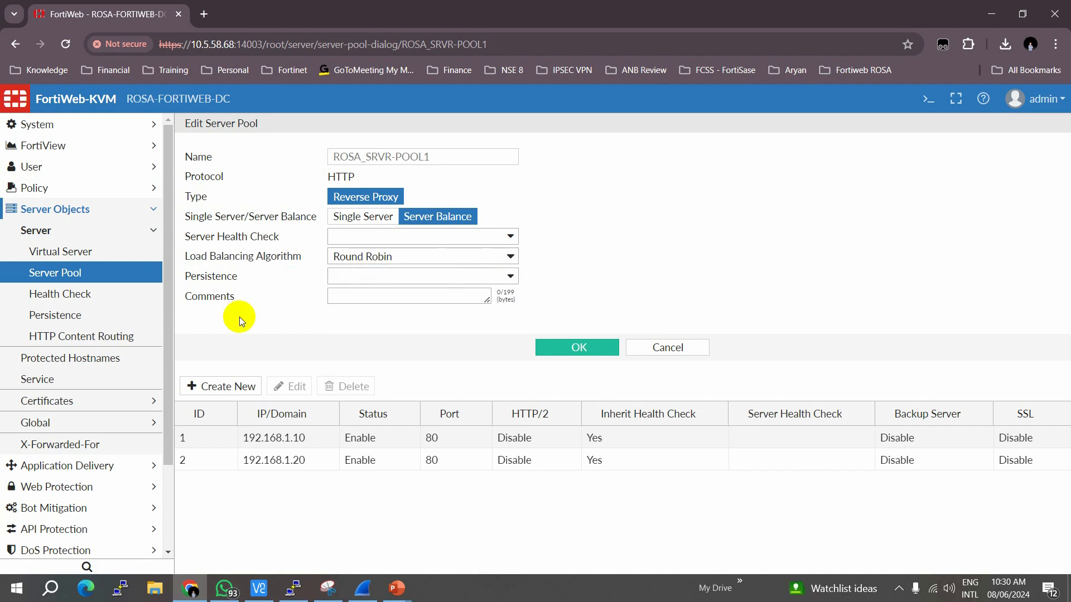
pyautogui.click(437, 234)
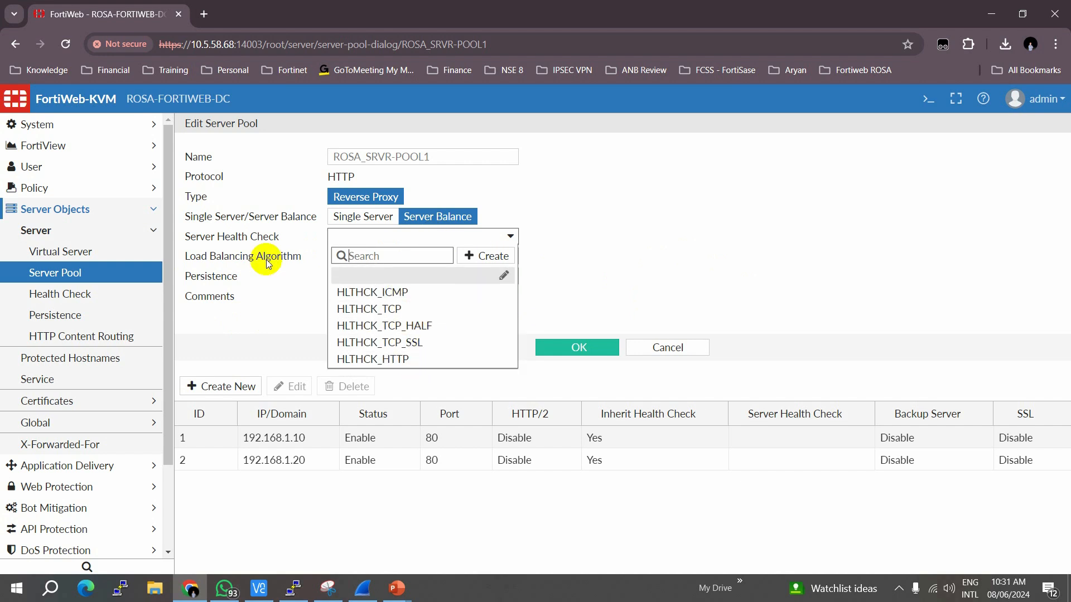
pyautogui.click(663, 253)
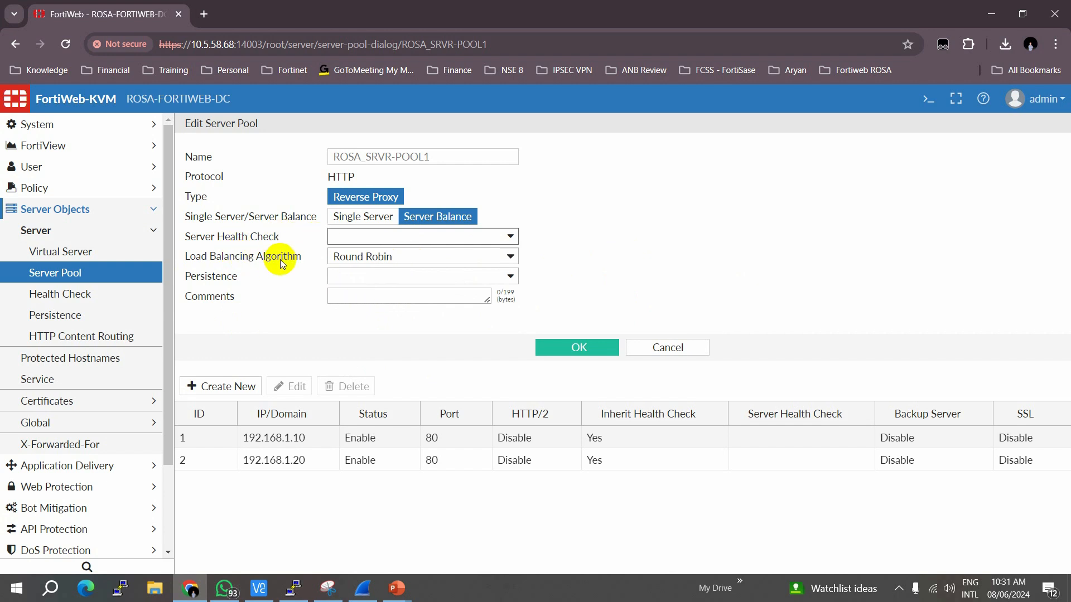
pyautogui.click(426, 440)
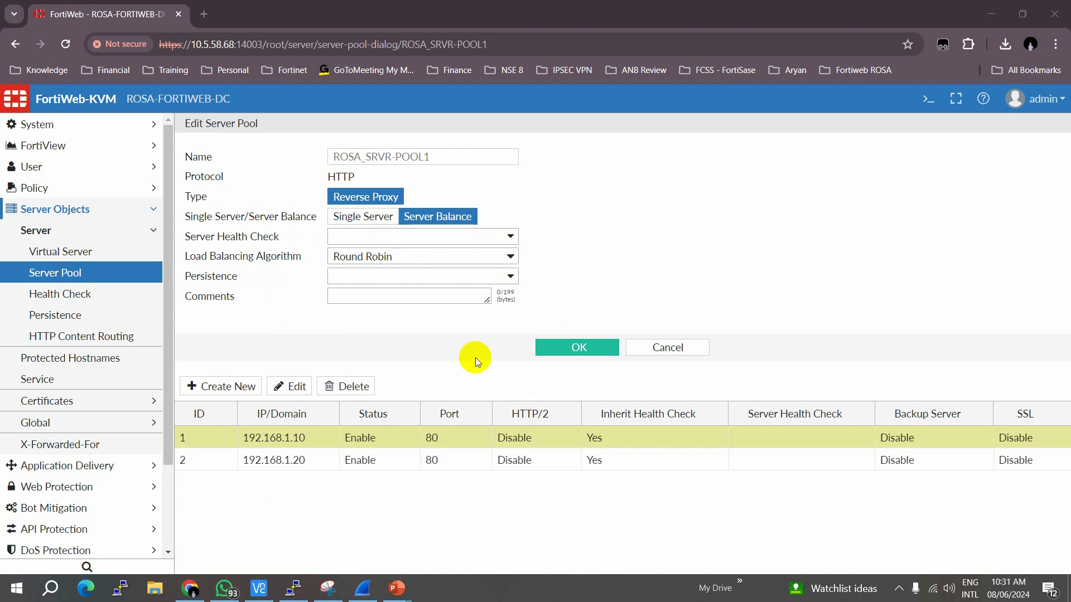
pyautogui.click(666, 349)
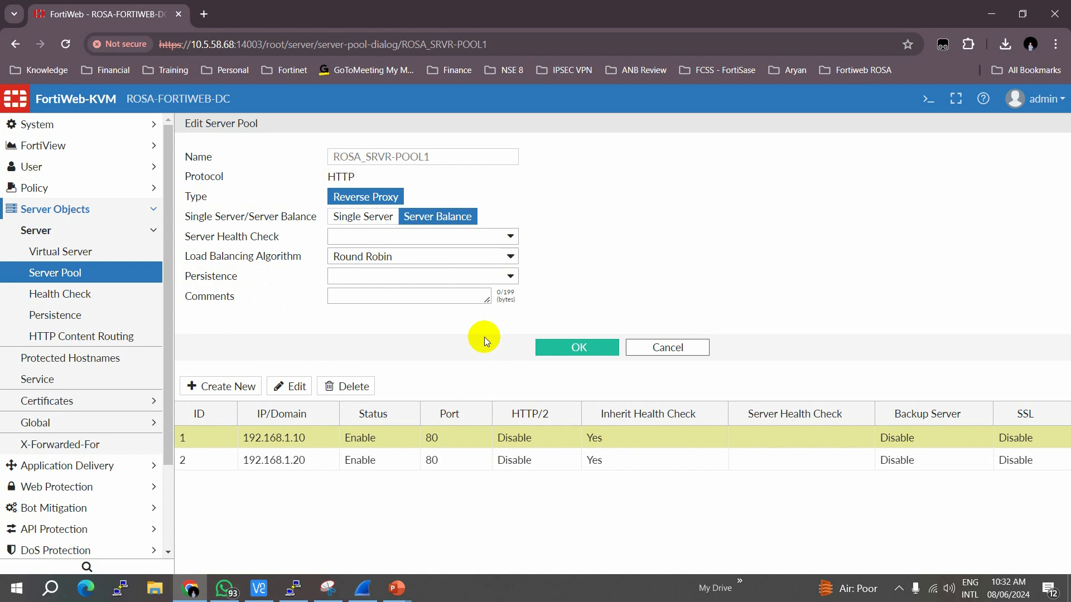
pyautogui.click(678, 348)
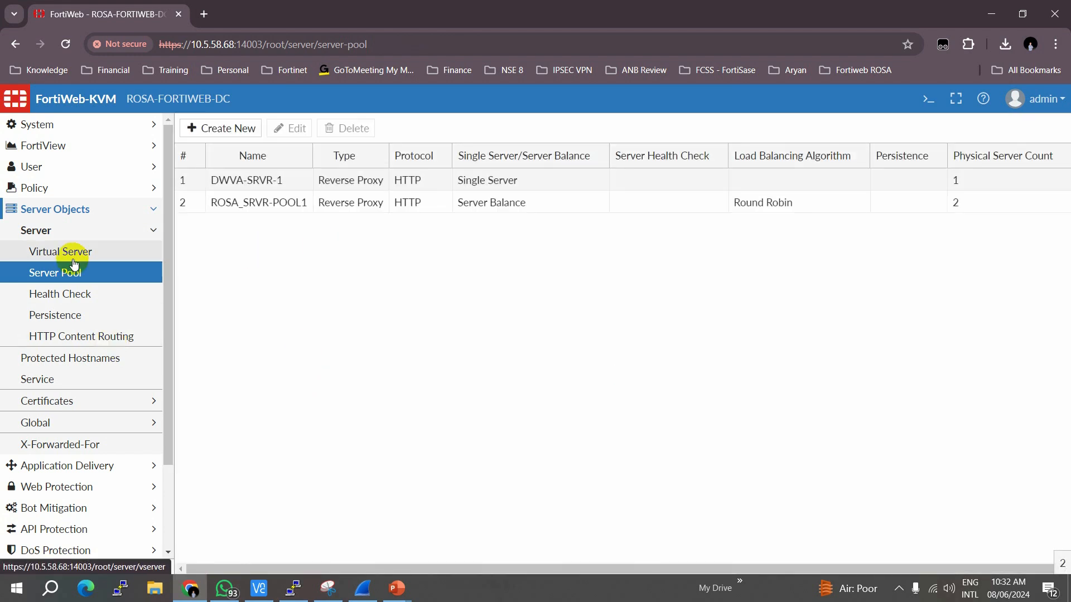
# Open the ROSA-WEB-SRVR-POLICY server policy for editing and look at its deployment mode setting.
pyautogui.click(46, 187)
pyautogui.click(59, 214)
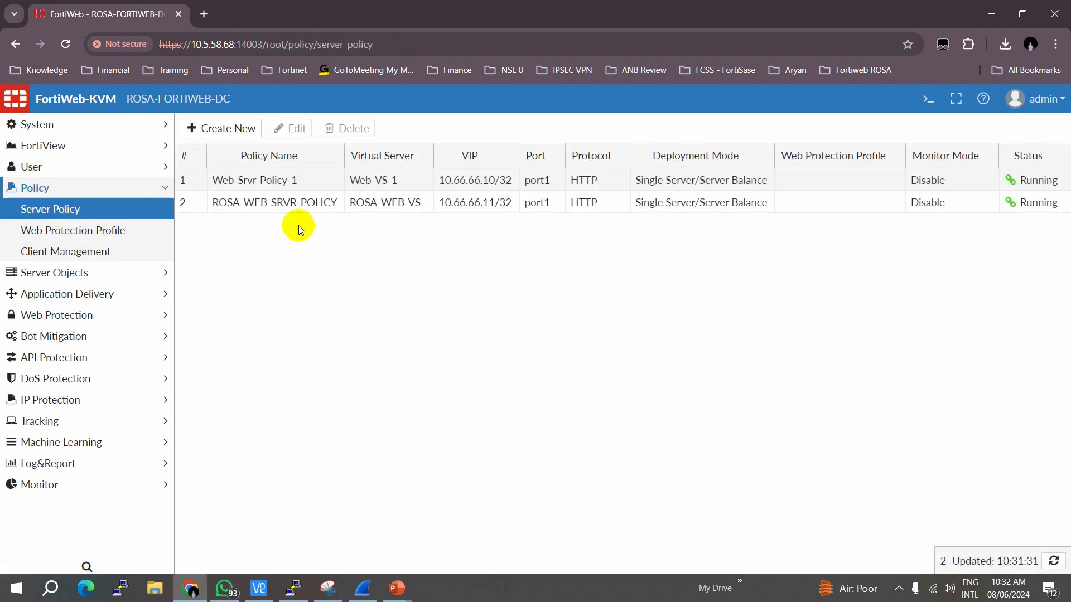
pyautogui.doubleClick(365, 202)
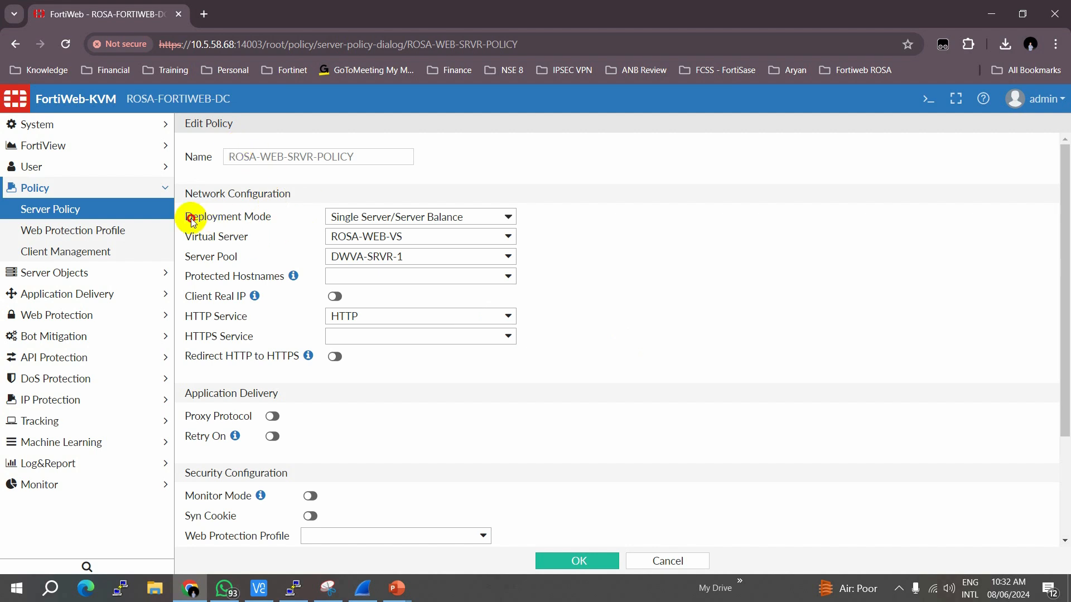
pyautogui.moveTo(192, 216); pyautogui.dragTo(271, 219)
pyautogui.click(267, 233)
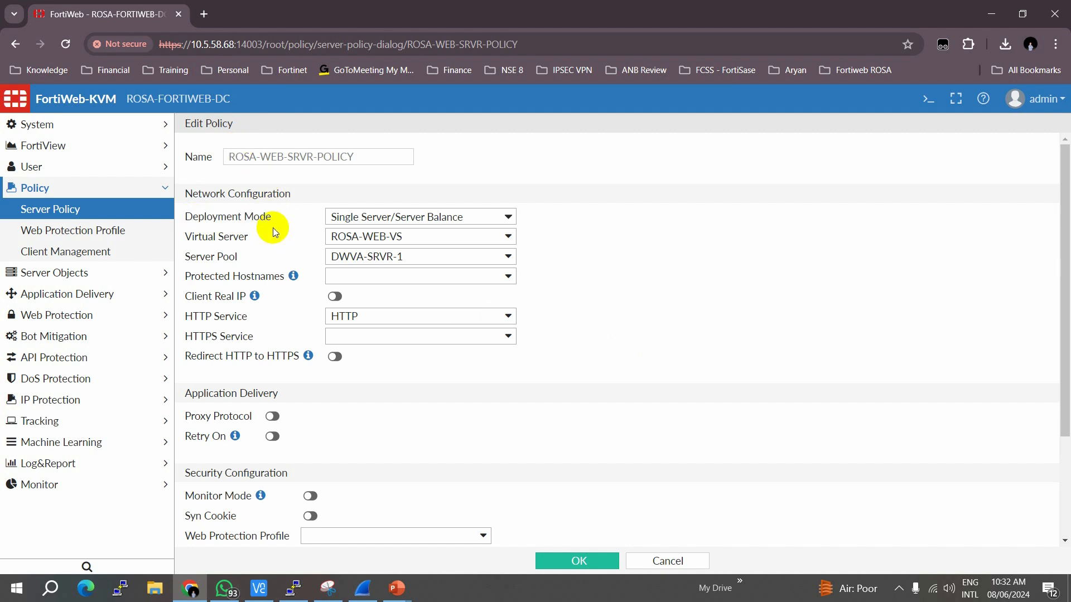
# Try the HTTP Content Routing deployment mode on the policy and switch back to Single Server/Server Balance.
pyautogui.click(502, 216)
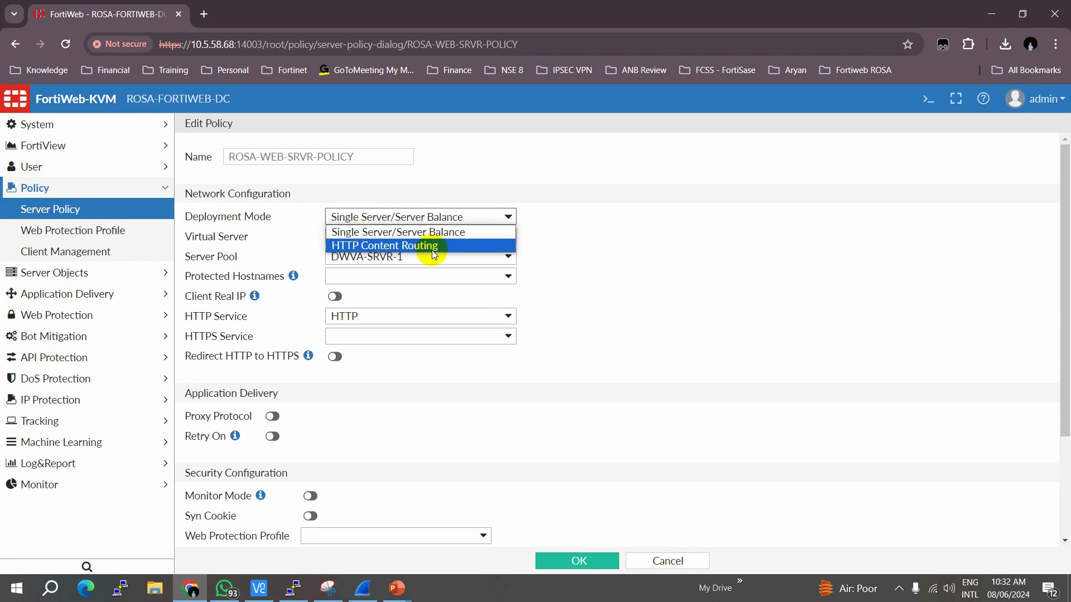
pyautogui.click(401, 246)
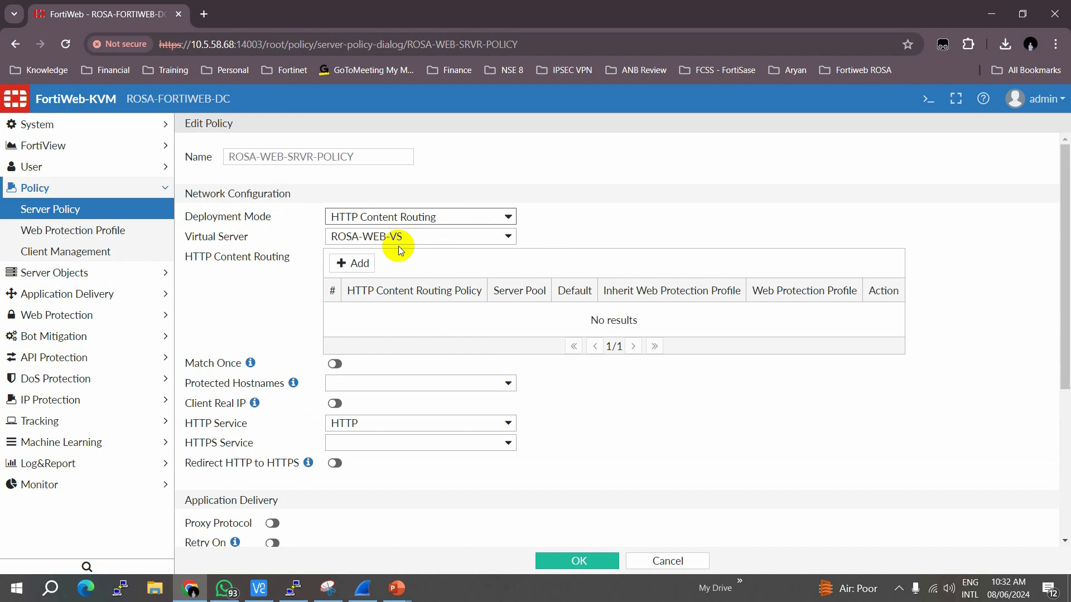
pyautogui.click(411, 219)
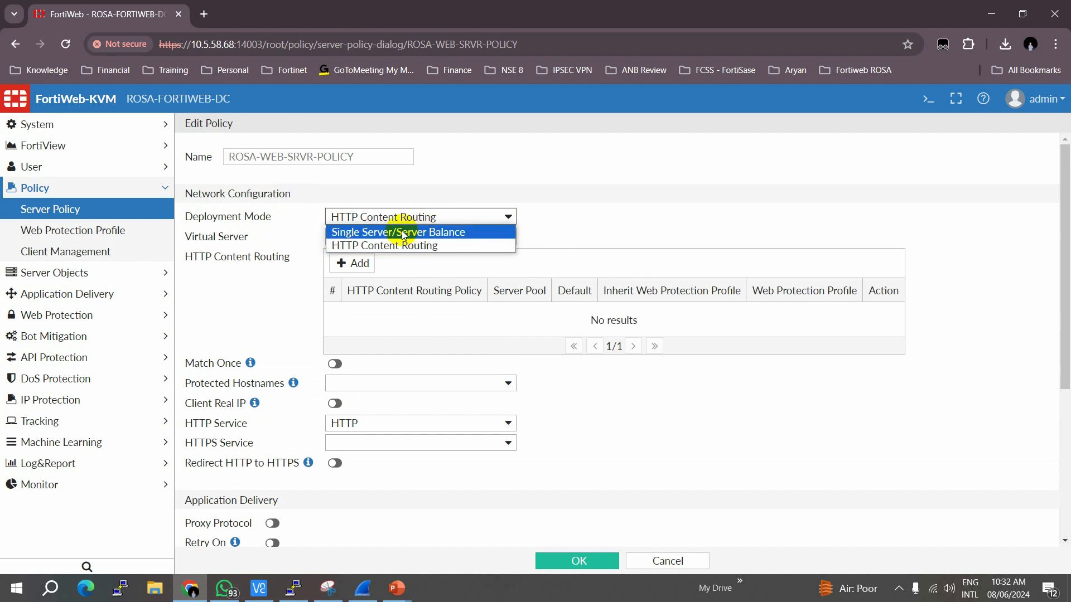
pyautogui.click(403, 233)
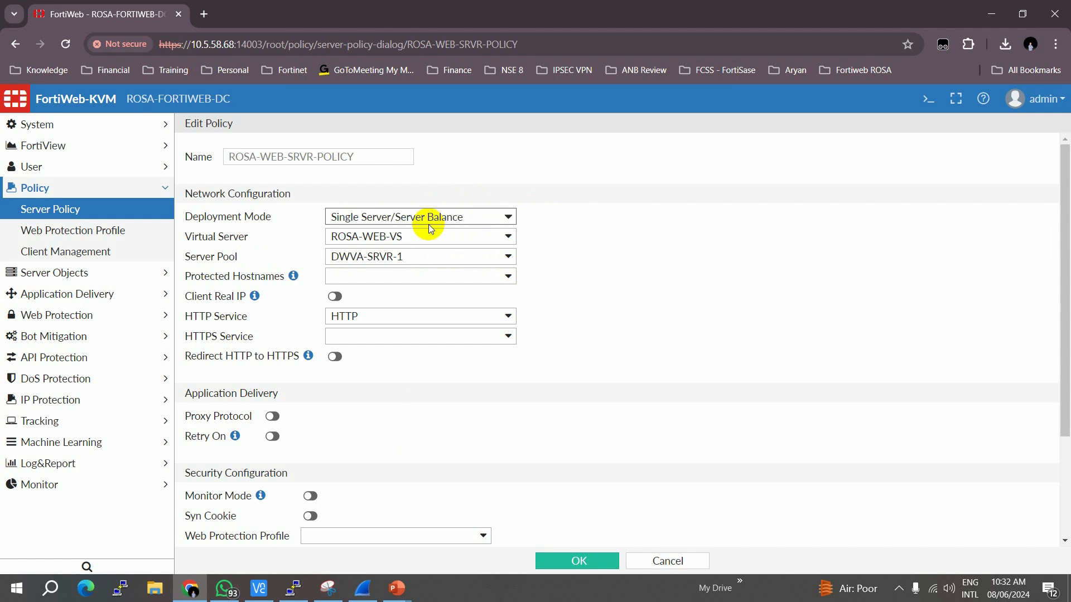
# Preview a new HTTP content routing entry under HTTP Content Routing mode, cancel it, and restore Single Server/Server Balance.
pyautogui.click(453, 217)
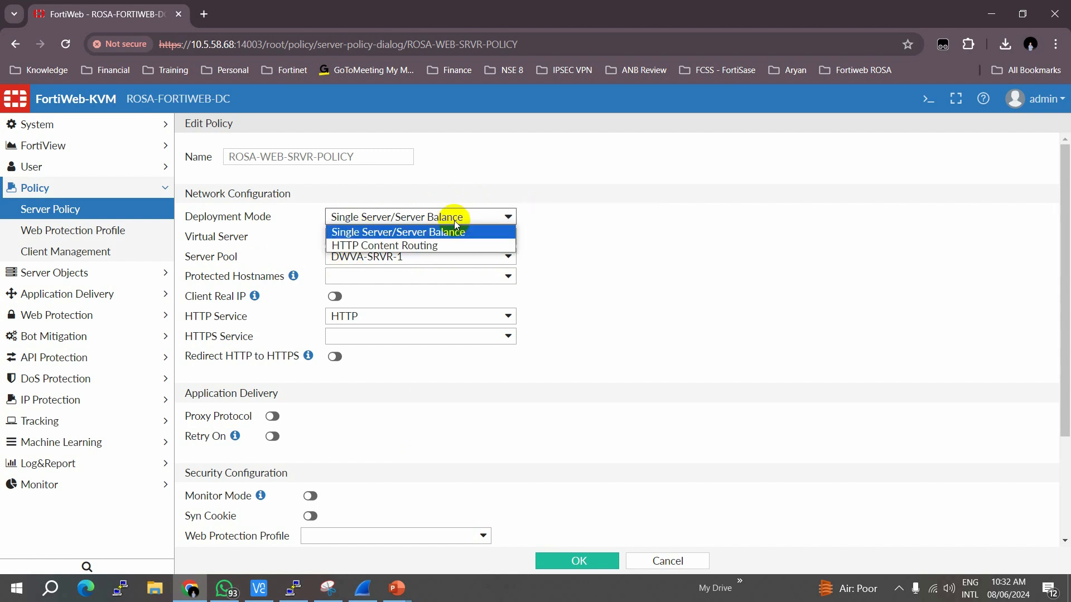
pyautogui.click(373, 246)
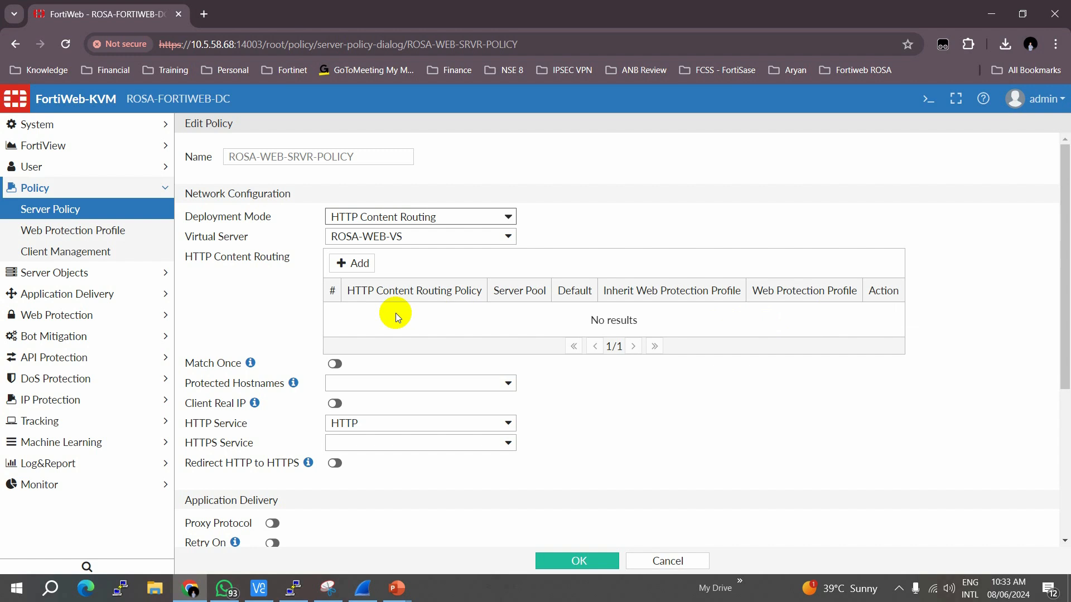
pyautogui.click(351, 262)
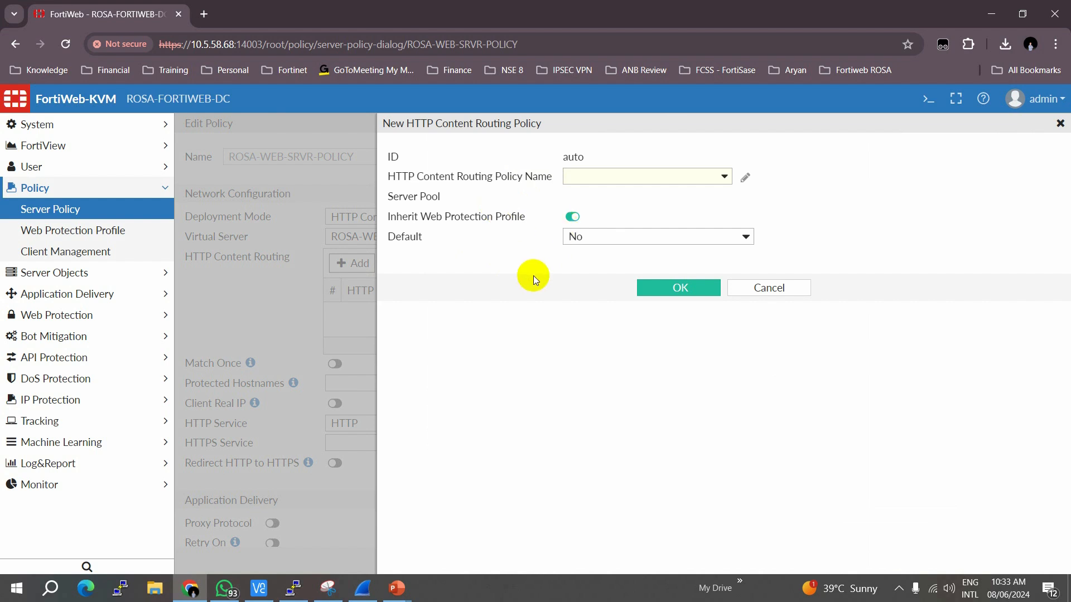
pyautogui.click(778, 287)
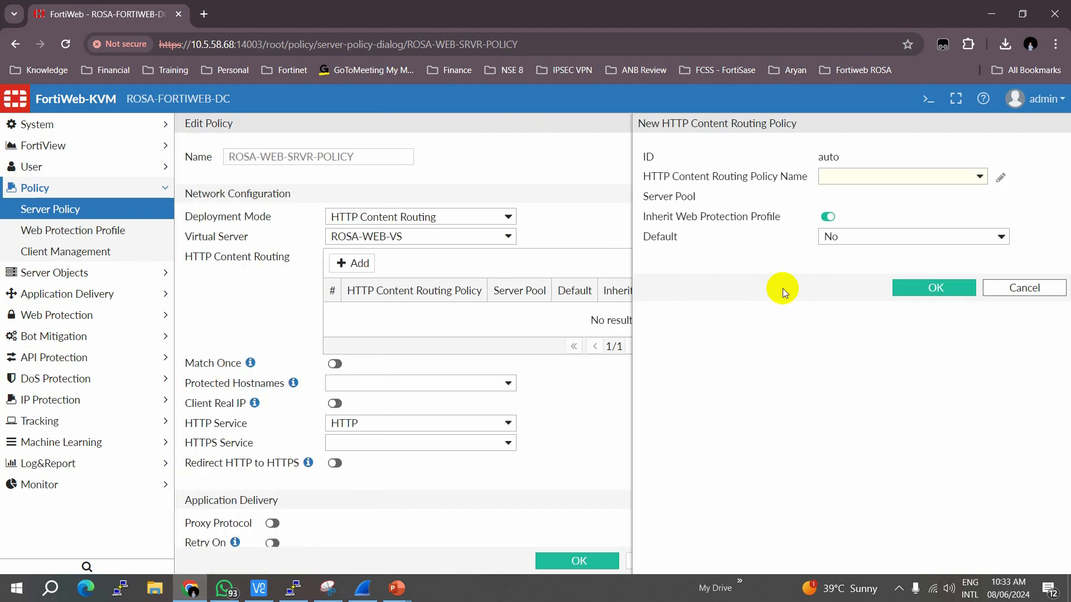
pyautogui.click(401, 217)
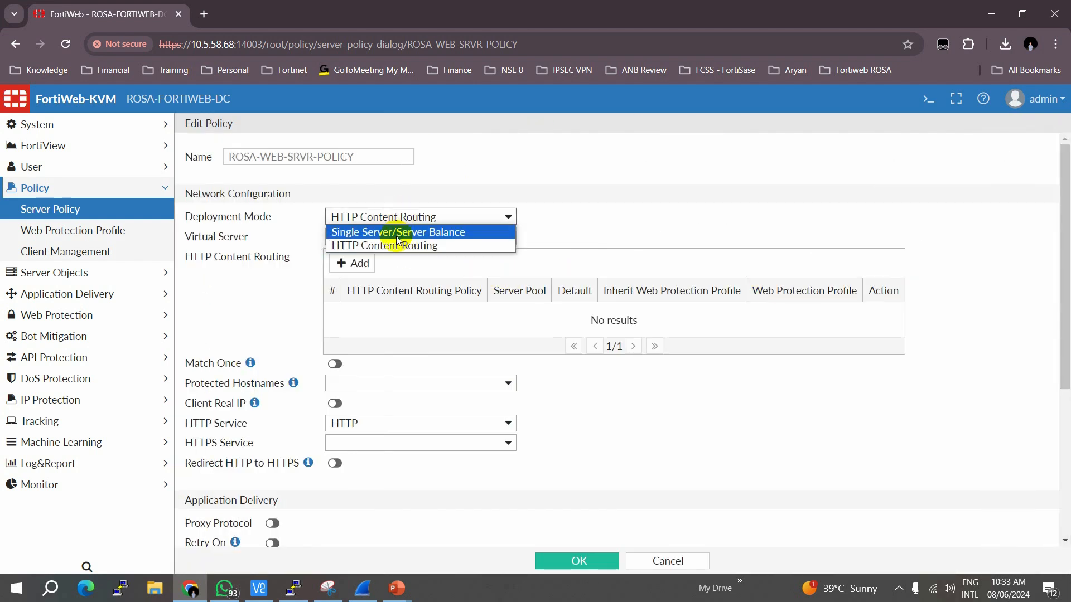
pyautogui.click(377, 232)
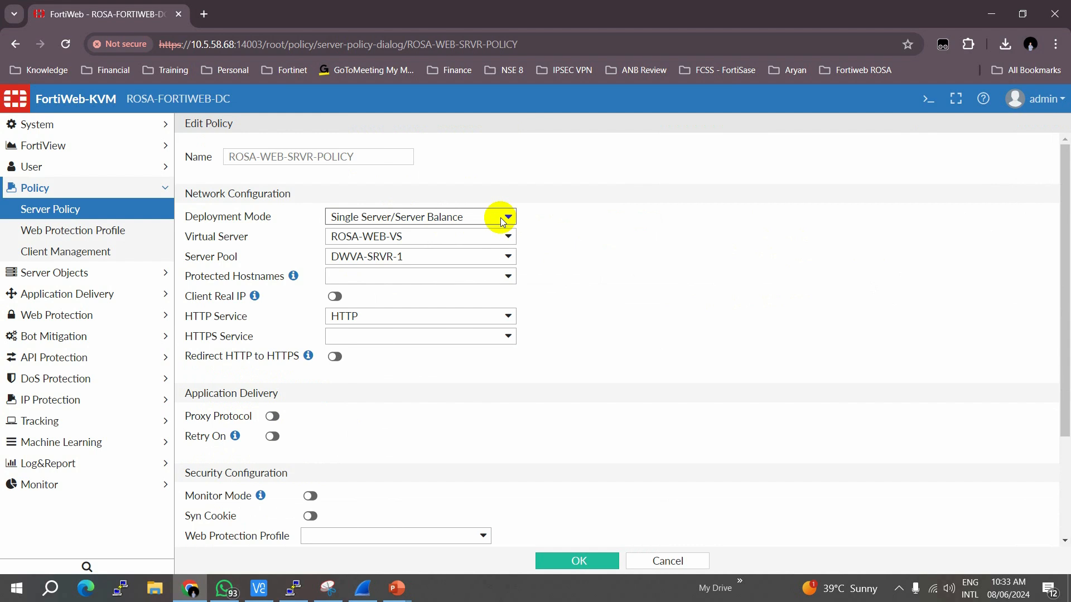
# Check the policy's virtual server and server pool choices, keeping ROSA-WEB-VS and DWVA-SRVR-1 selected.
pyautogui.click(420, 238)
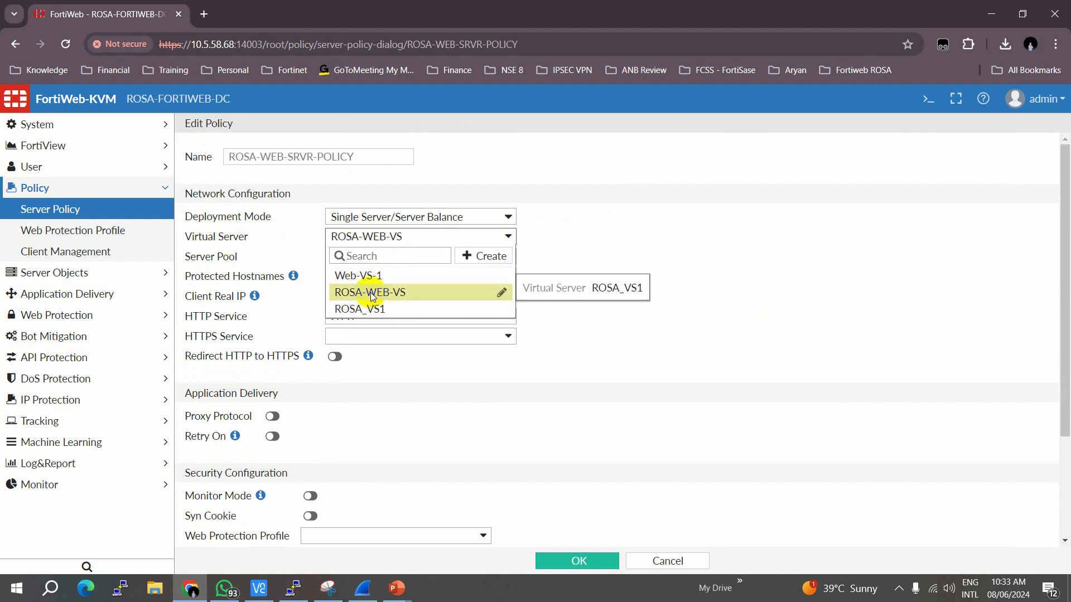
pyautogui.click(370, 291)
pyautogui.click(433, 254)
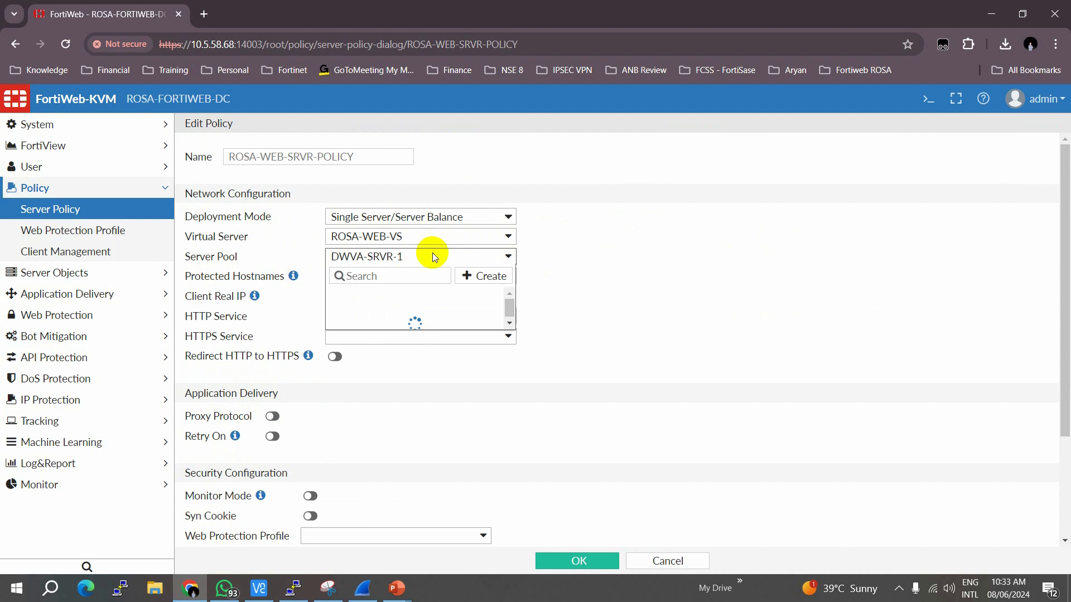
pyautogui.click(433, 254)
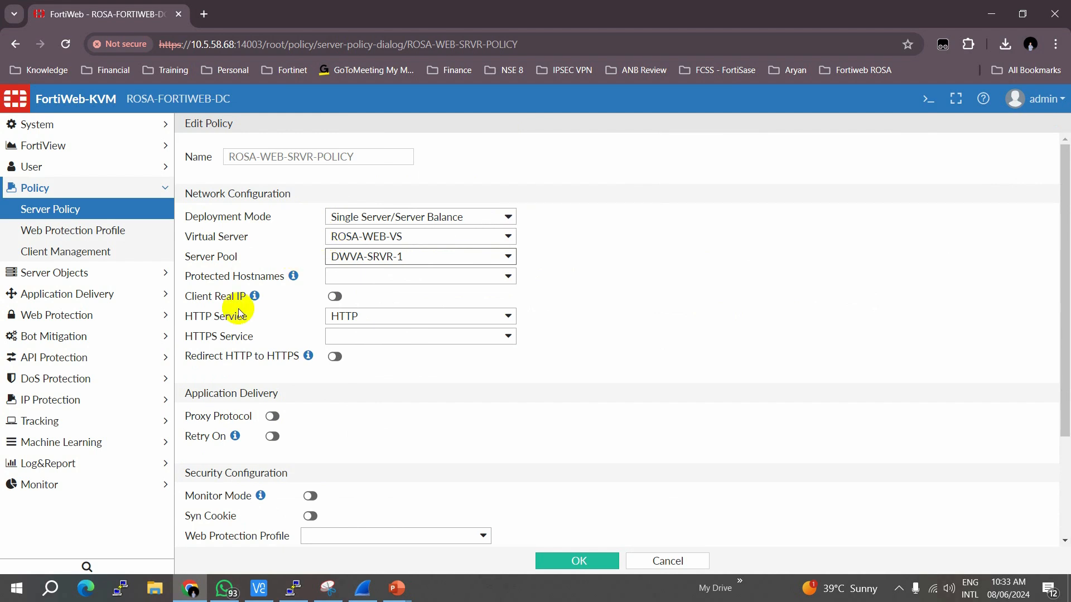
# Review the policy's application delivery and security settings, particularly Web Protection Profile, and return to the server policy list.
pyautogui.scroll(-3, 497, 460)
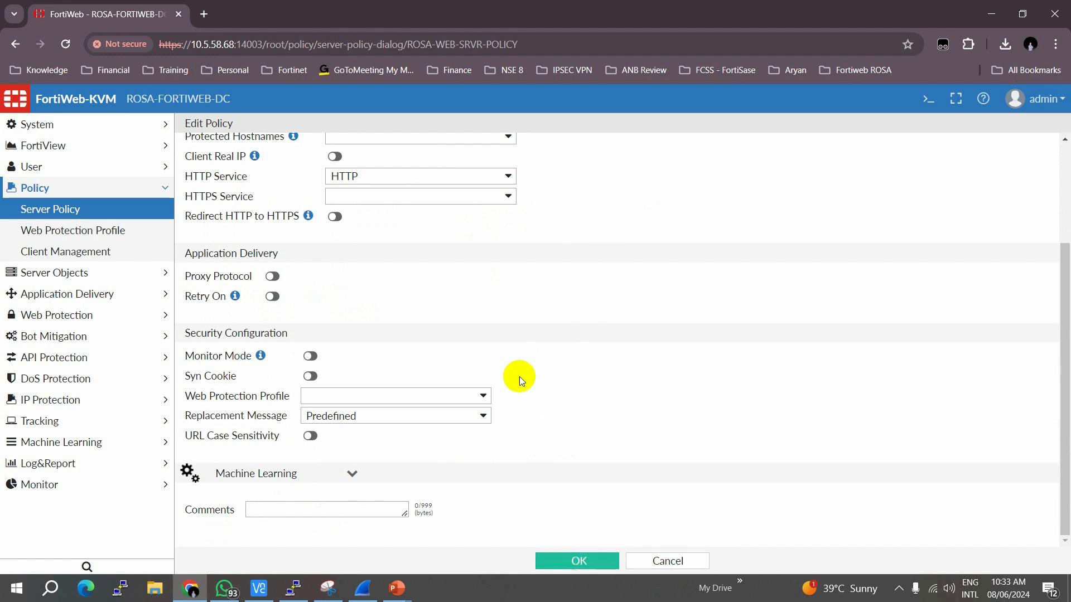
pyautogui.scroll(1, 660, 406)
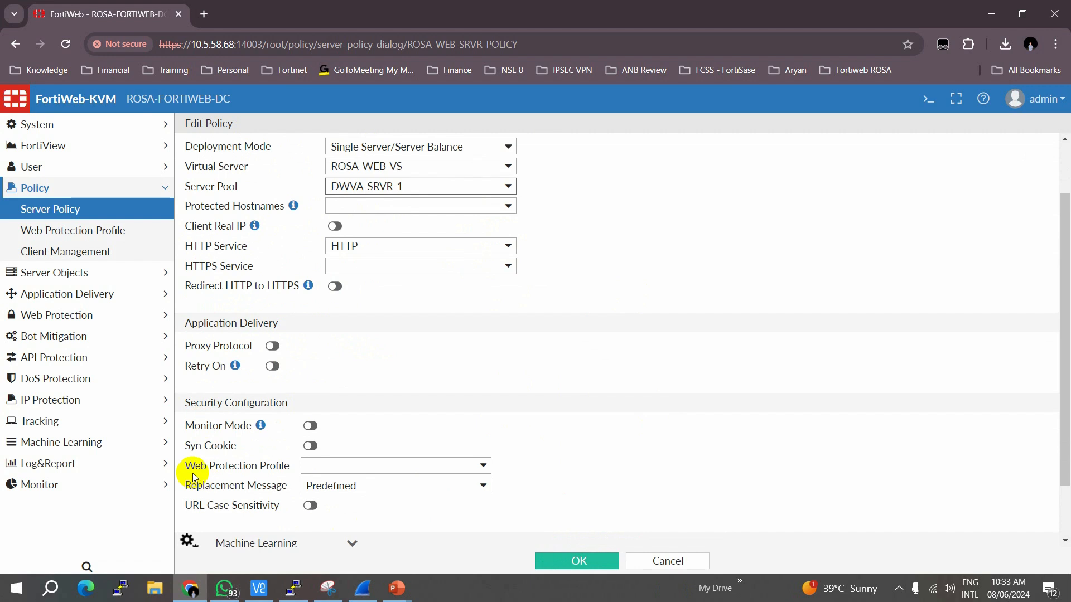
pyautogui.moveTo(195, 466); pyautogui.dragTo(282, 466)
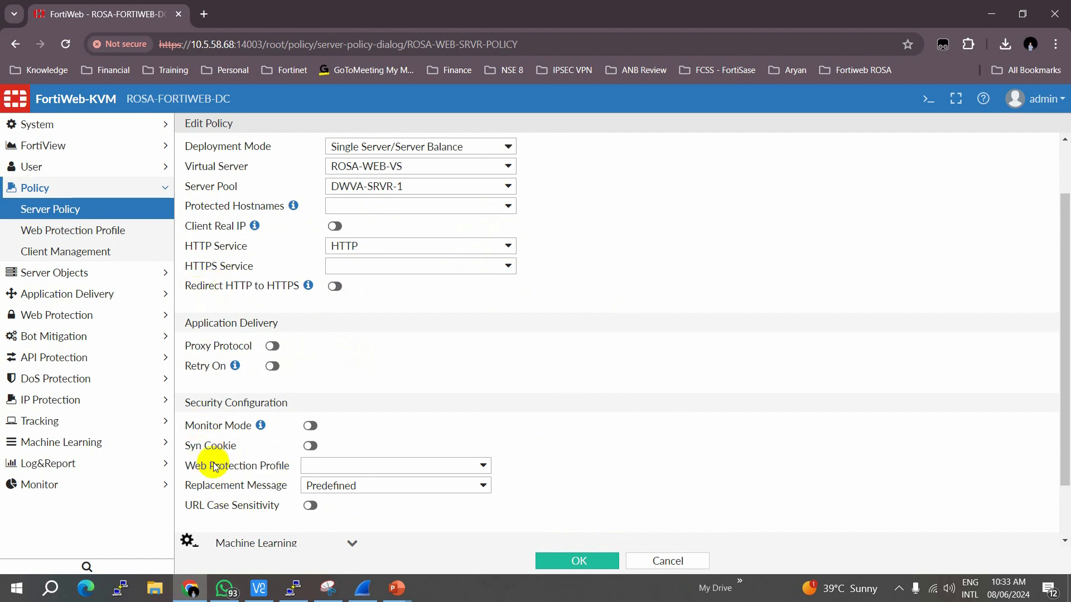
pyautogui.moveTo(186, 466); pyautogui.dragTo(288, 469)
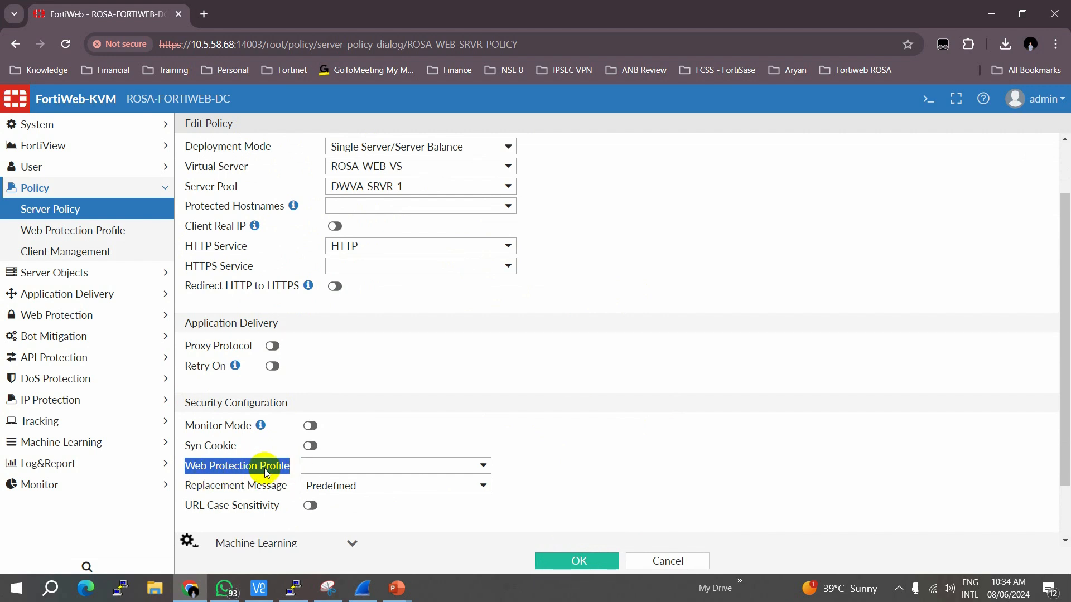
pyautogui.moveTo(185, 468); pyautogui.dragTo(285, 470)
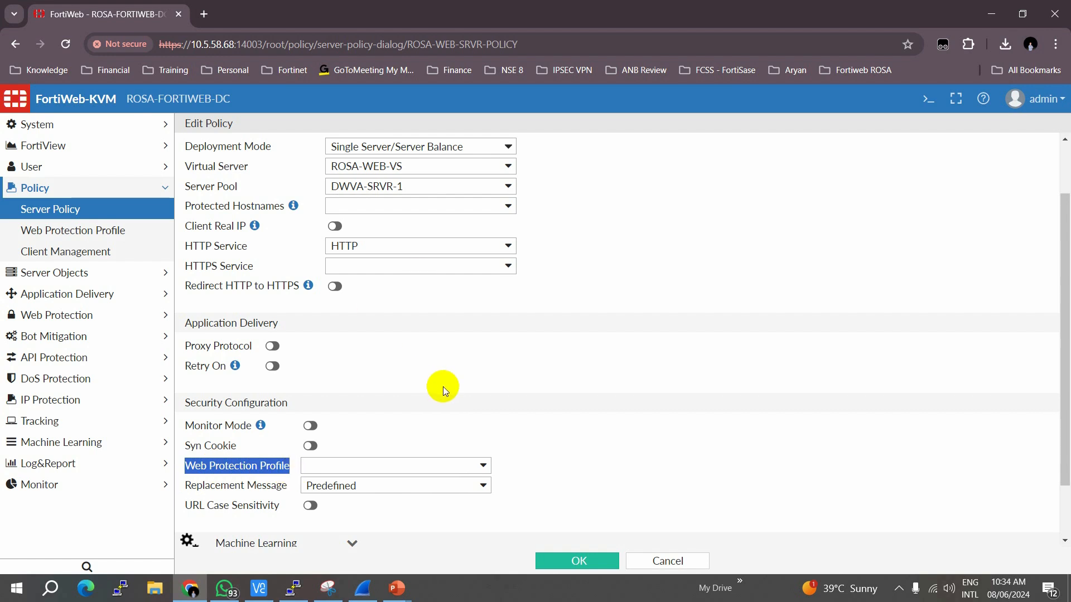
pyautogui.scroll(-1, 563, 447)
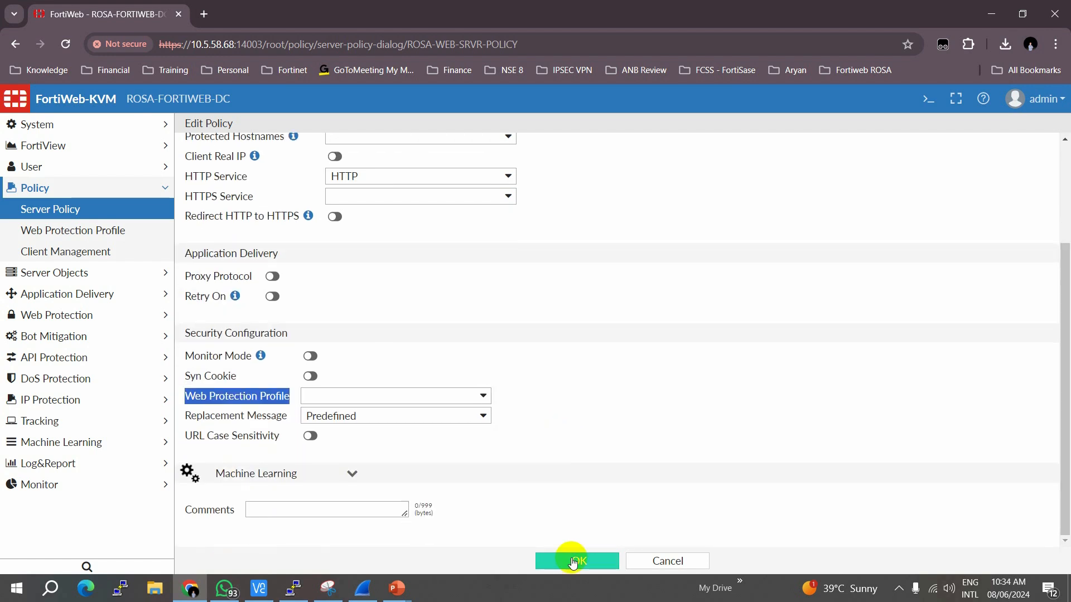
pyautogui.scroll(2, 634, 385)
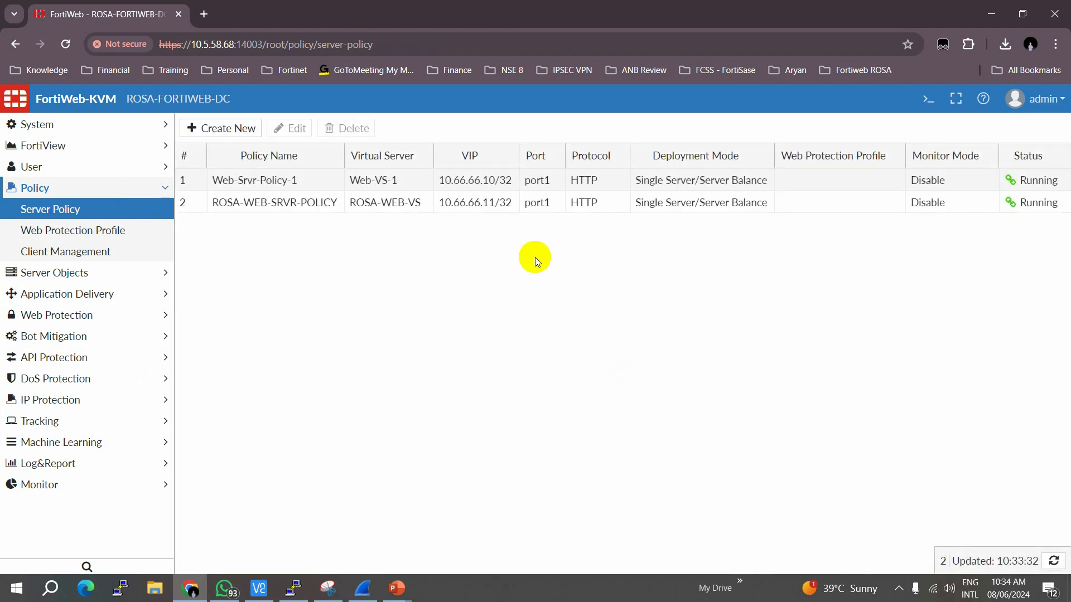
# Switch to the client machine in VNC Viewer and check the DVWA SQL Injection page at 10.66.66.11 in Firefox.
pyautogui.click(268, 208)
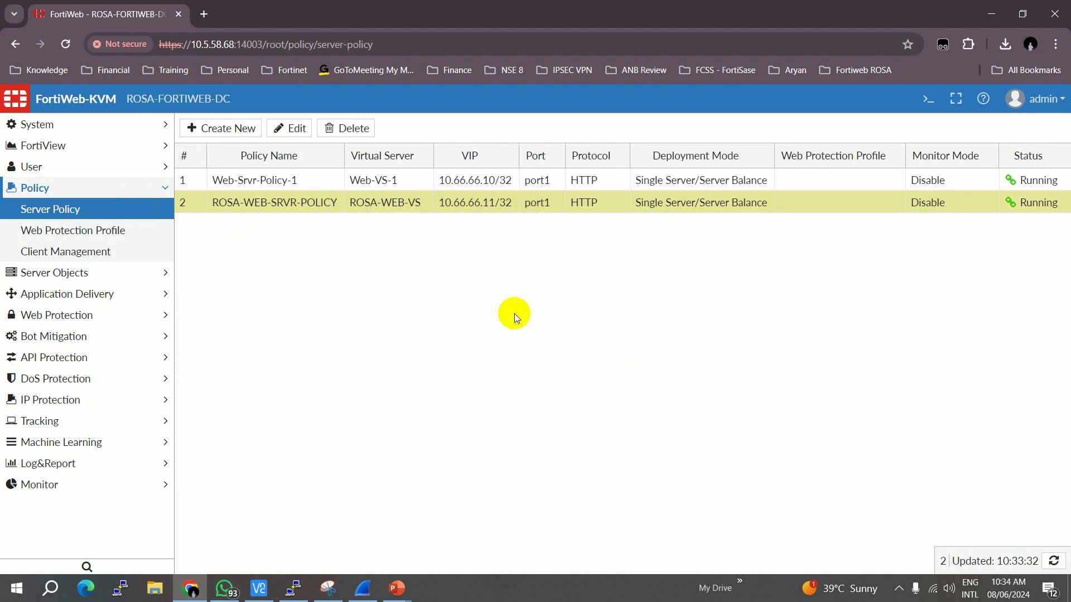
pyautogui.click(258, 588)
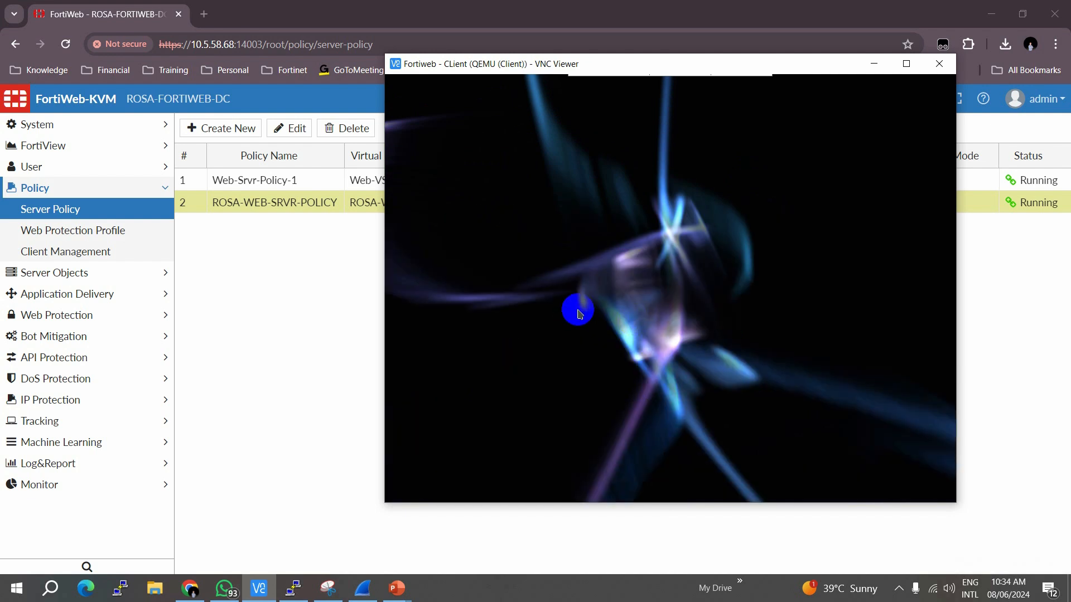
pyautogui.click(727, 309)
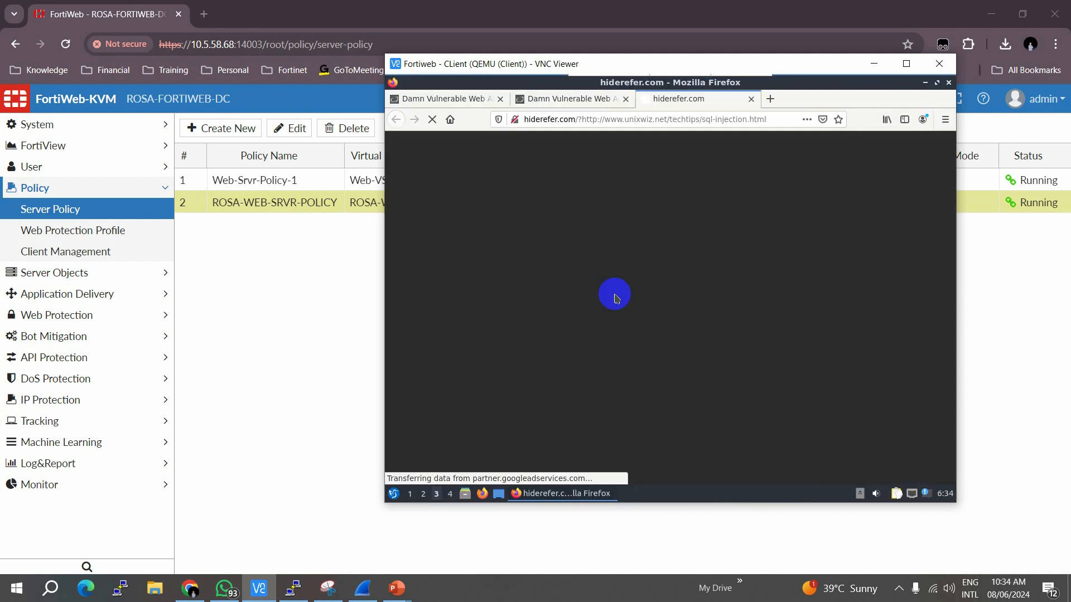
pyautogui.click(580, 104)
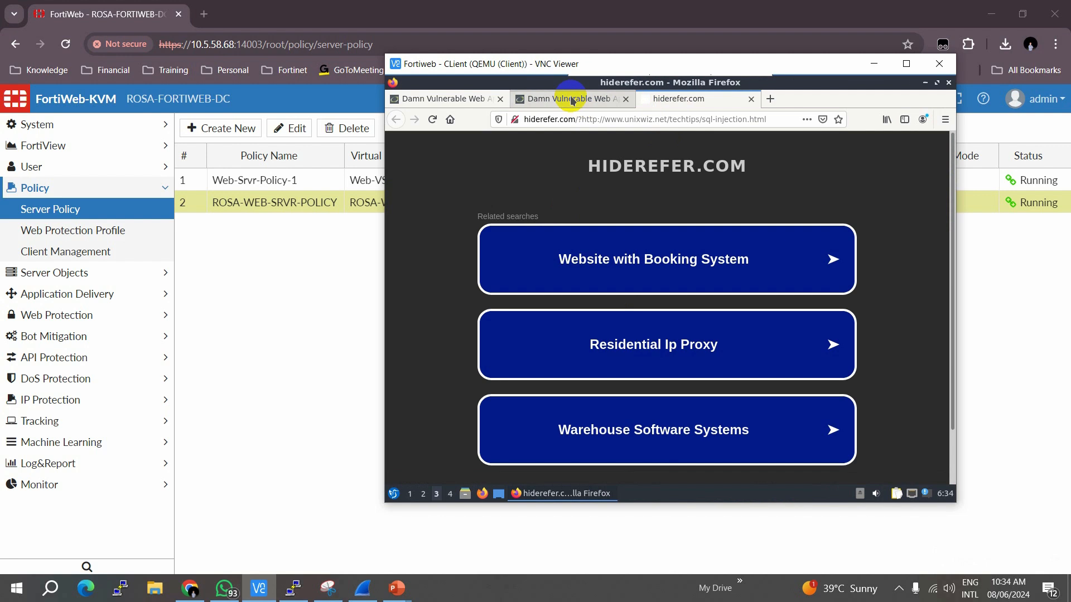
pyautogui.click(559, 119)
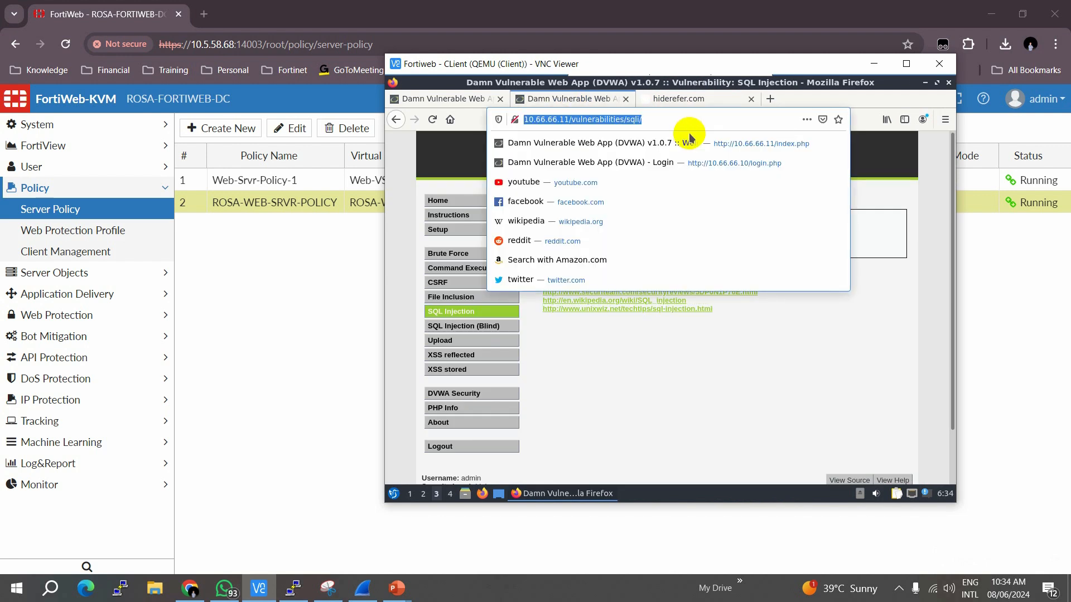
pyautogui.click(690, 135)
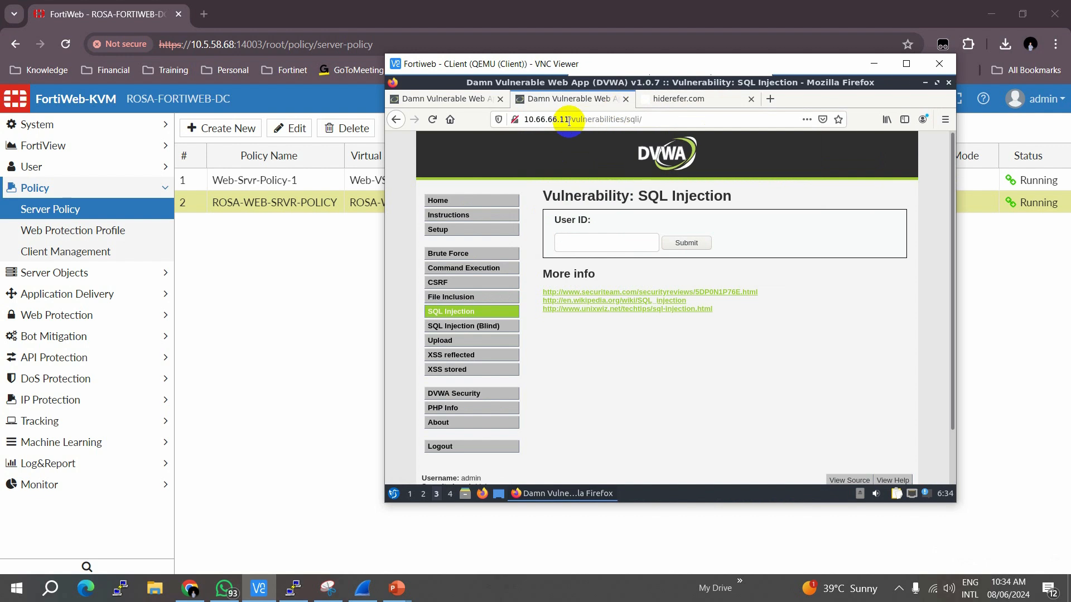
# Return to FortiWeb and examine the traffic log entries for the policies, sources and destinations of the client requests.
pyautogui.click(294, 365)
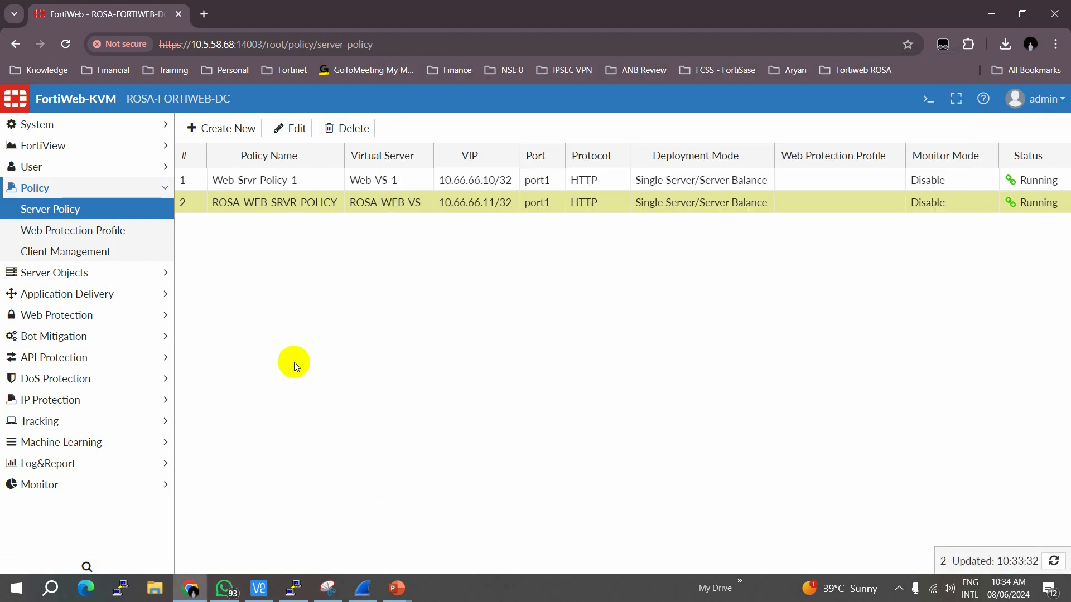
pyautogui.click(65, 463)
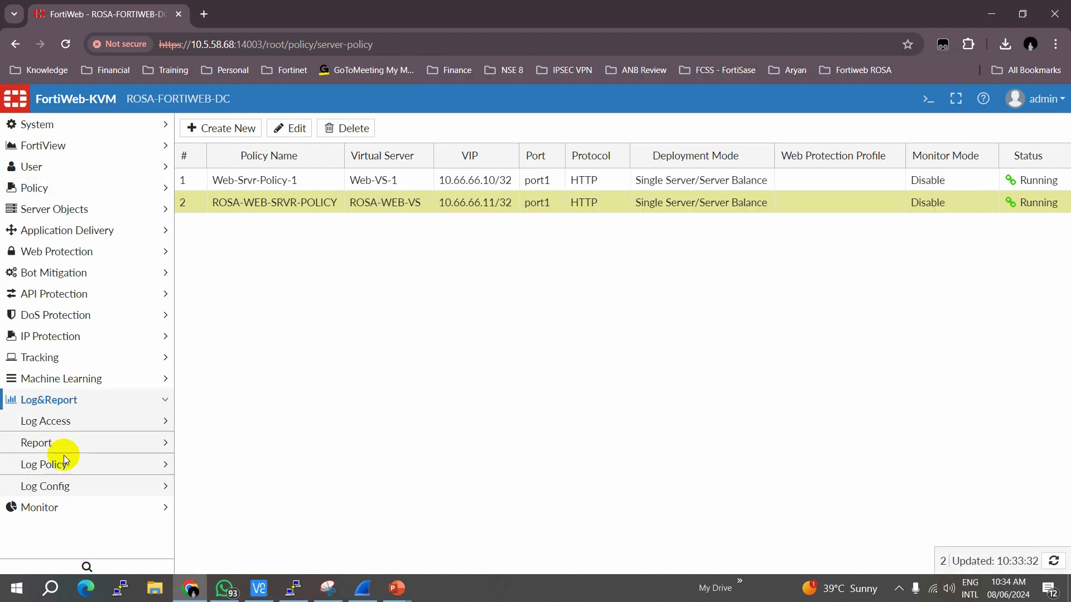
pyautogui.click(58, 422)
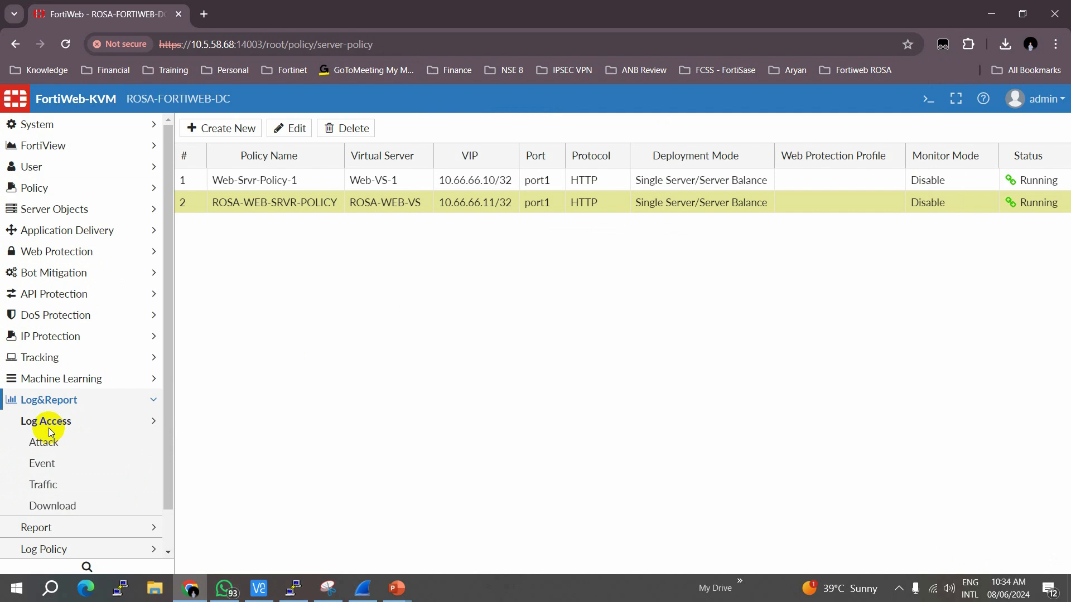
pyautogui.click(44, 485)
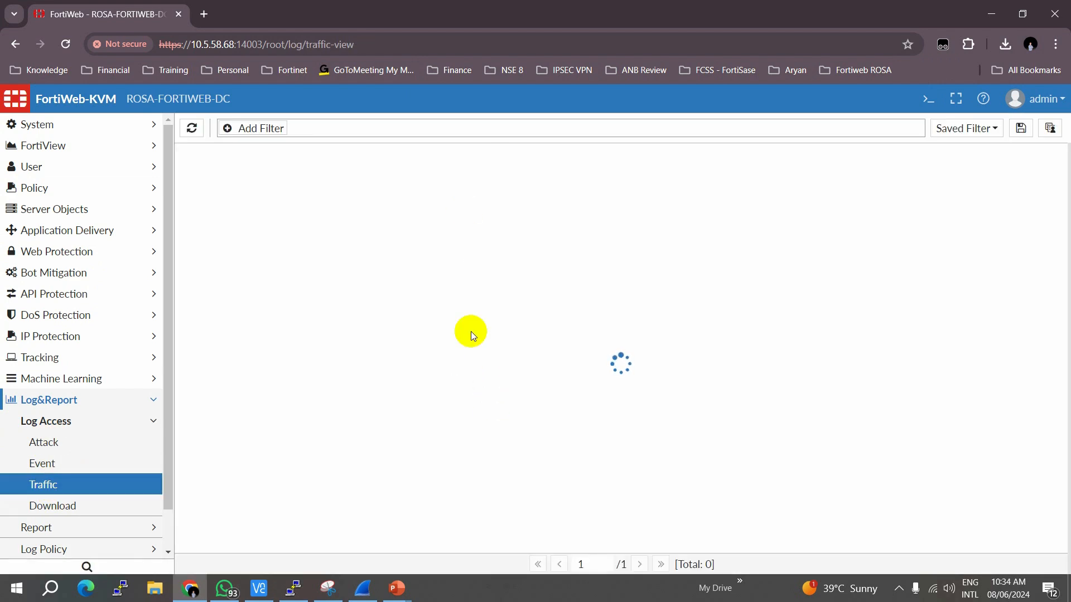
pyautogui.click(541, 269)
pyautogui.click(447, 226)
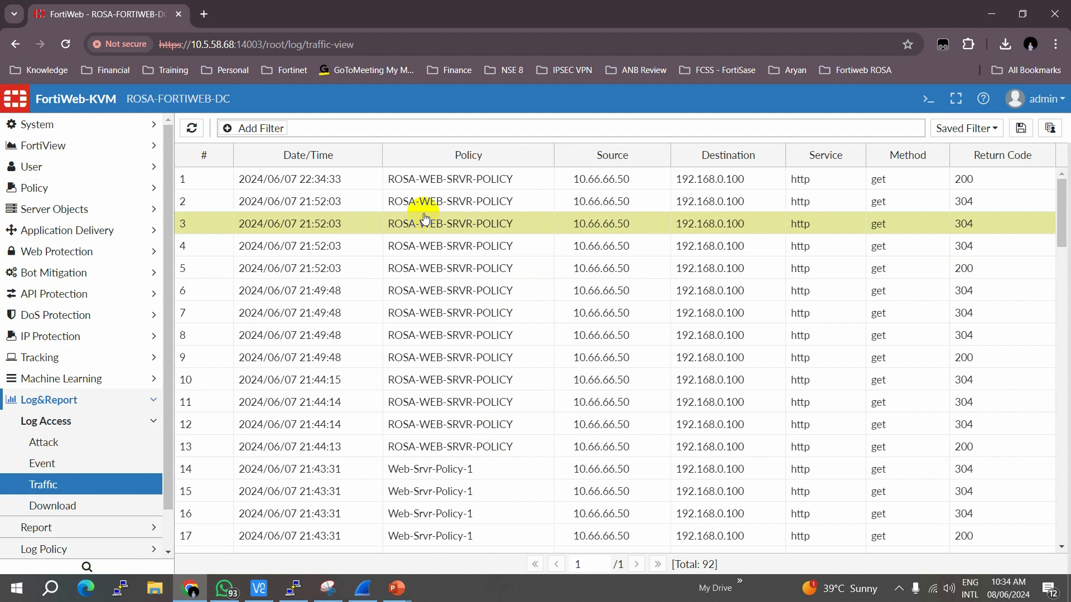
pyautogui.scroll(-5, 507, 304)
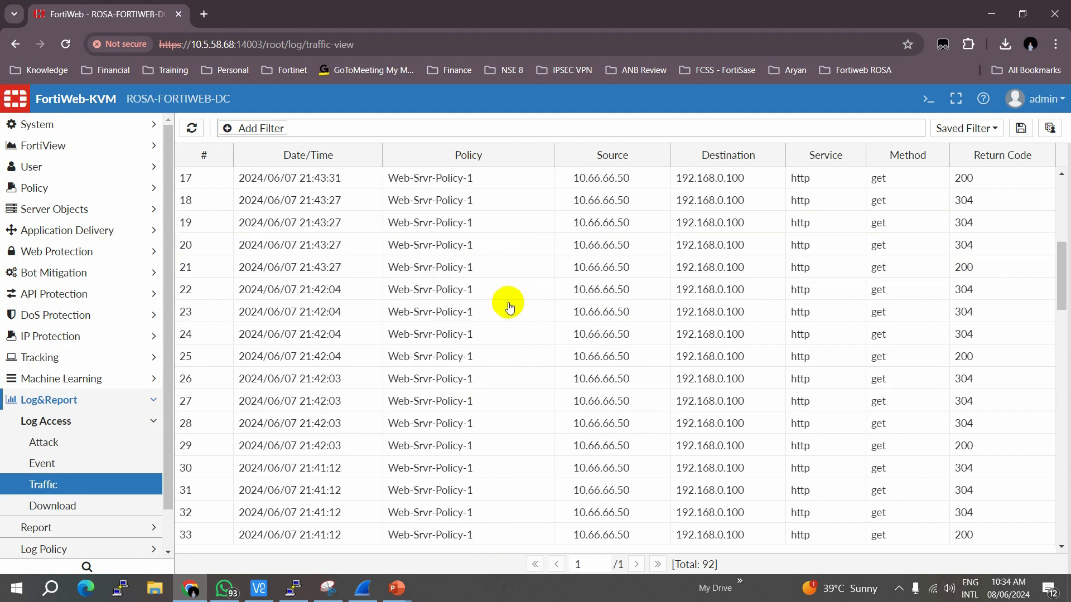
# Check the newest traffic log entries and open Other Log Settings to find the Enable Traffic Log option.
pyautogui.scroll(5, 507, 304)
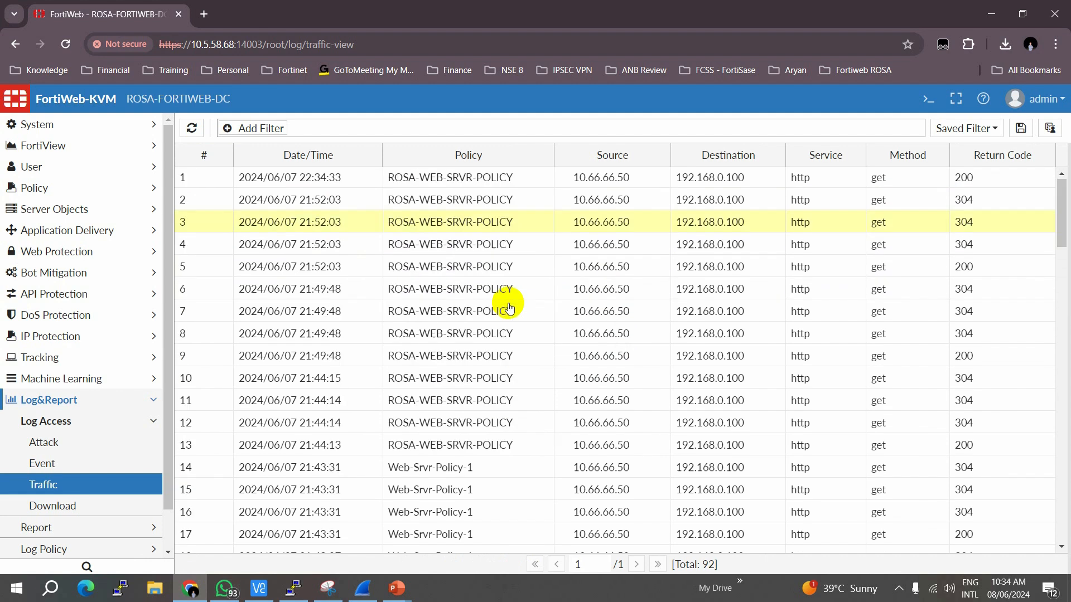
pyautogui.click(539, 270)
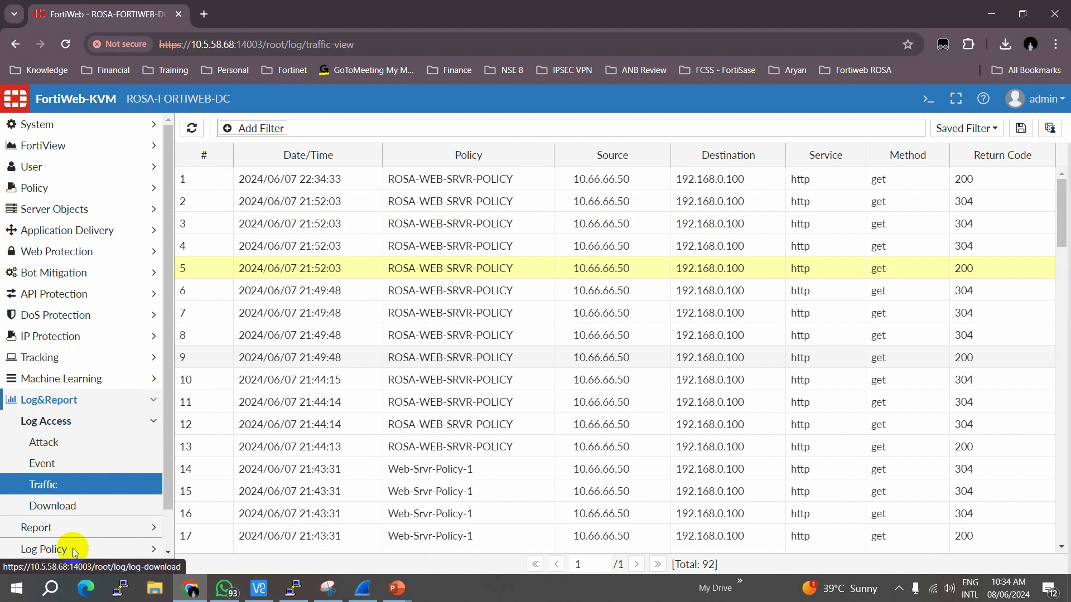
pyautogui.click(43, 552)
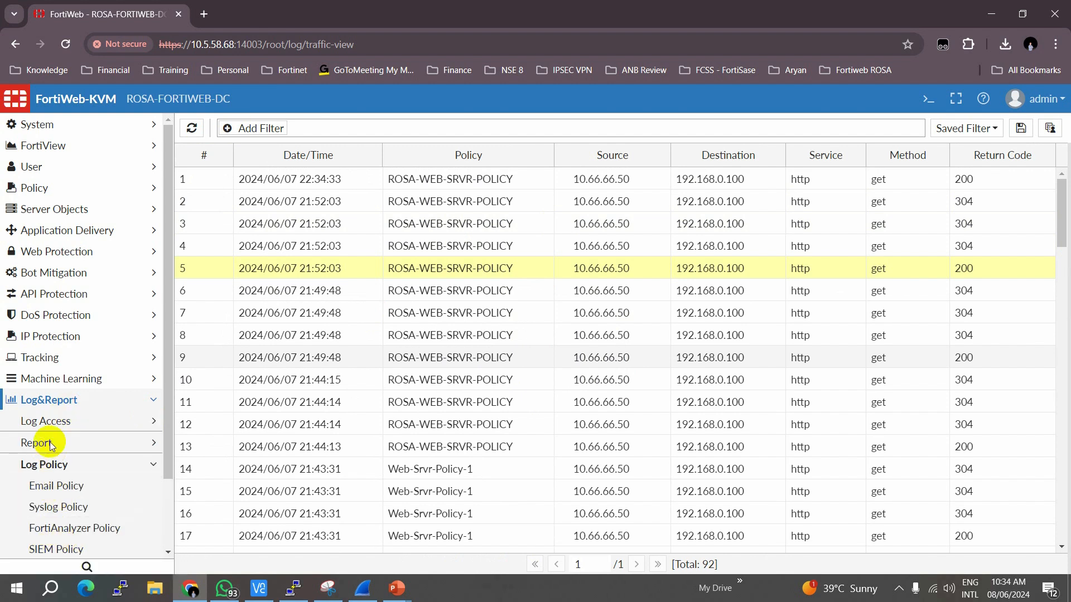
pyautogui.scroll(-3, 89, 467)
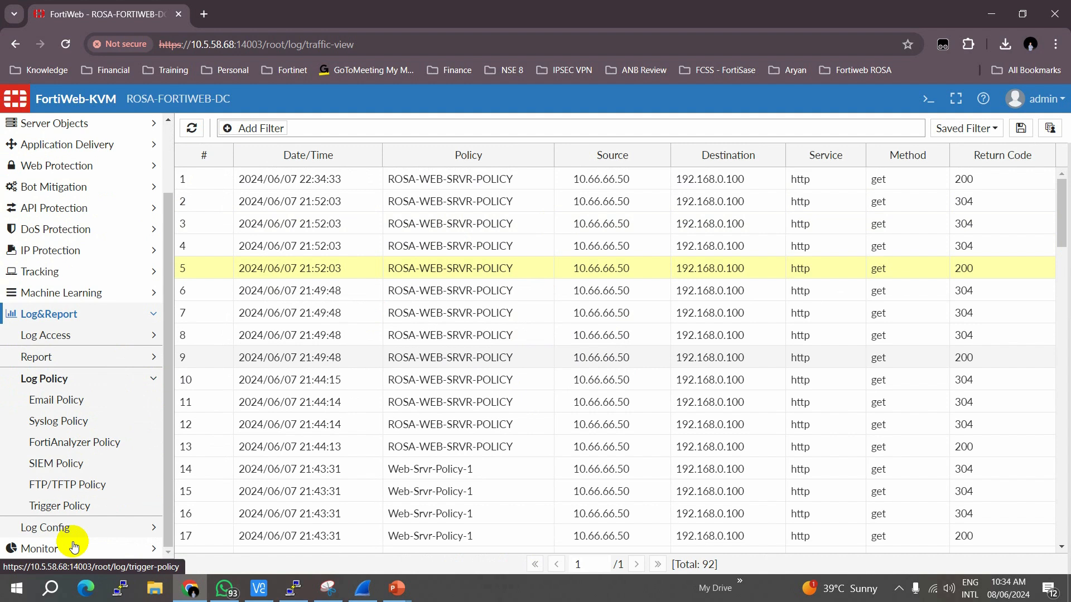
pyautogui.click(43, 530)
pyautogui.click(53, 505)
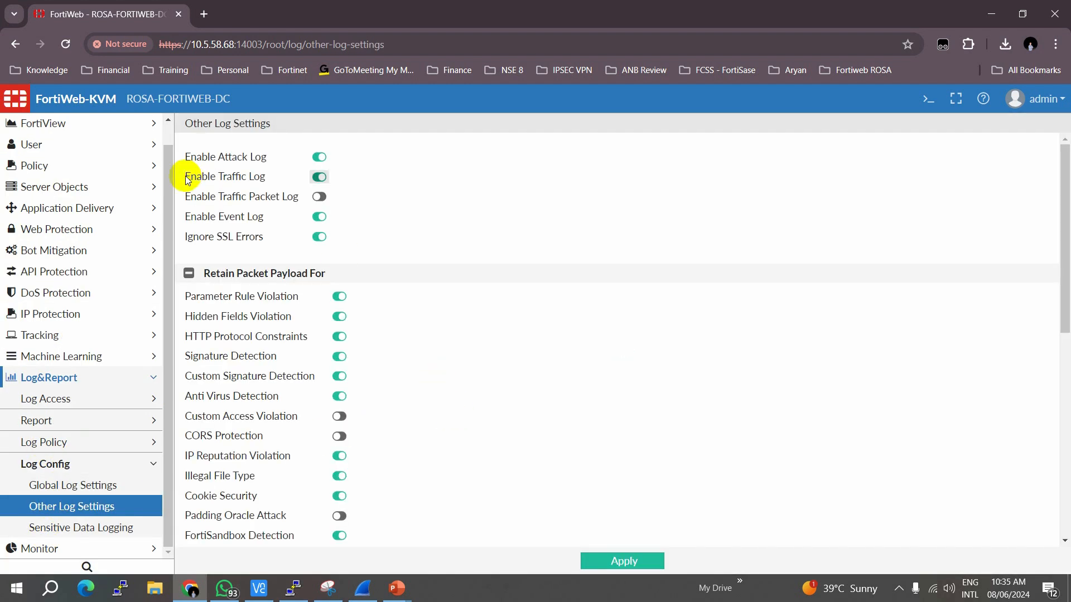
pyautogui.moveTo(184, 176); pyautogui.dragTo(274, 178)
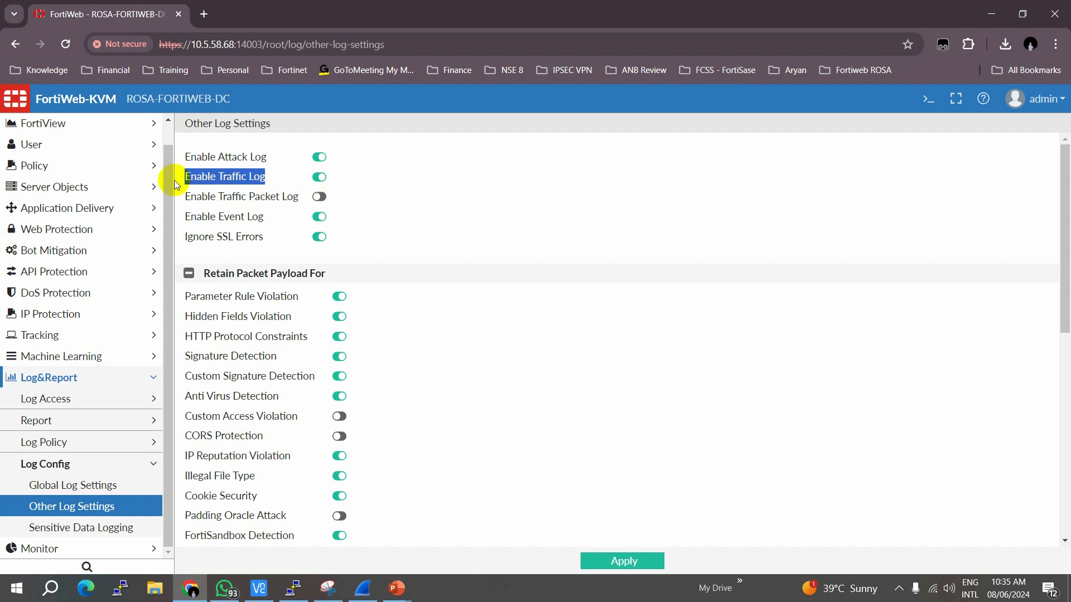
# Turn Enable Traffic Log off and back on without applying any changes.
pyautogui.click(319, 177)
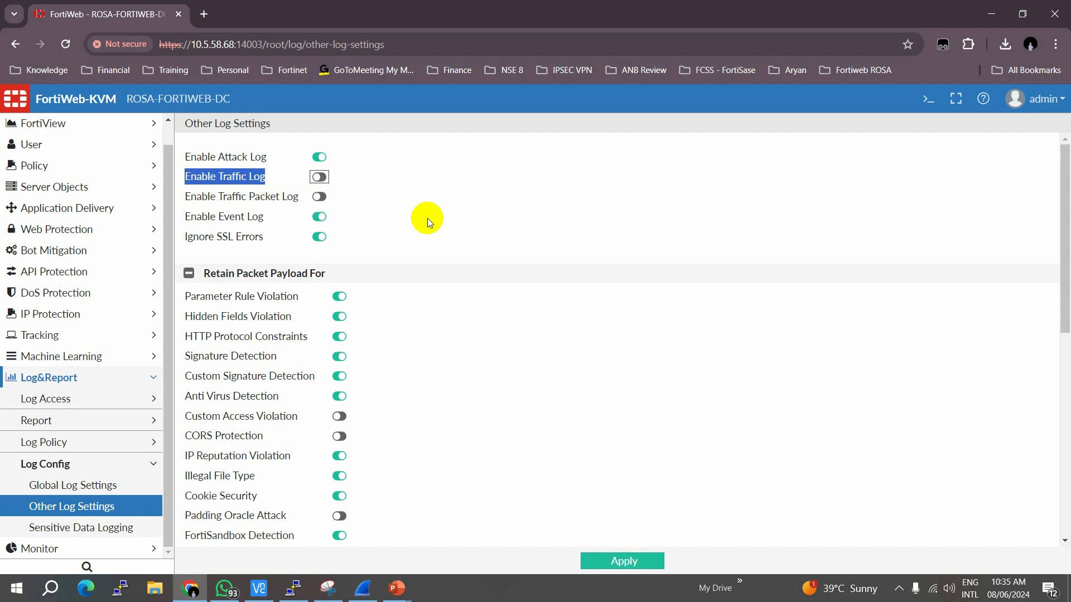
pyautogui.click(320, 178)
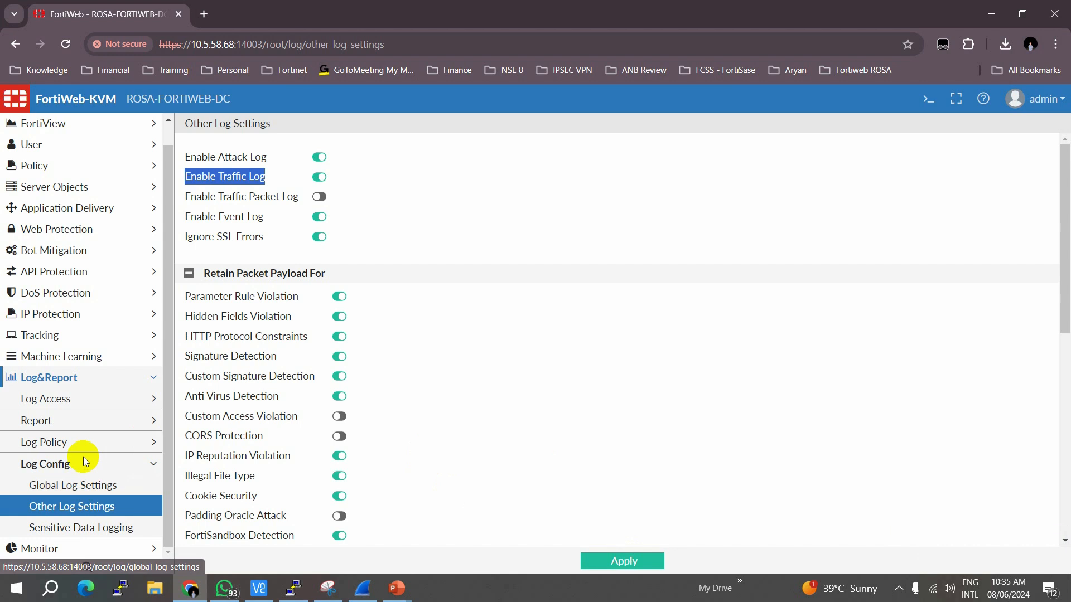
pyautogui.click(570, 334)
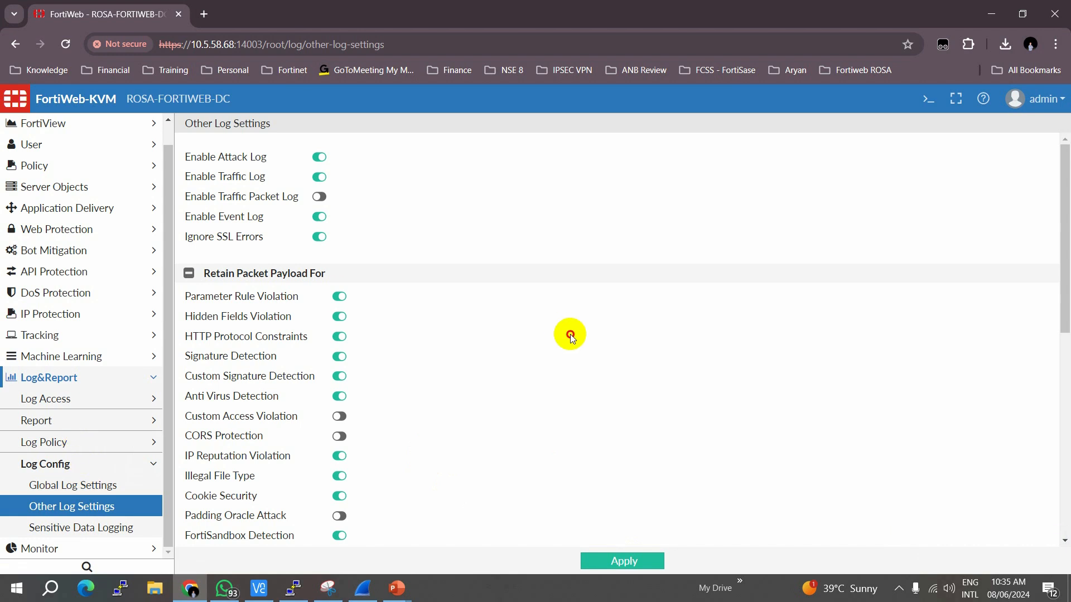
# Review the server policy list, briefly check the client's DVWA page in VNC Viewer, and return to FortiWeb.
pyautogui.scroll(1, 73, 342)
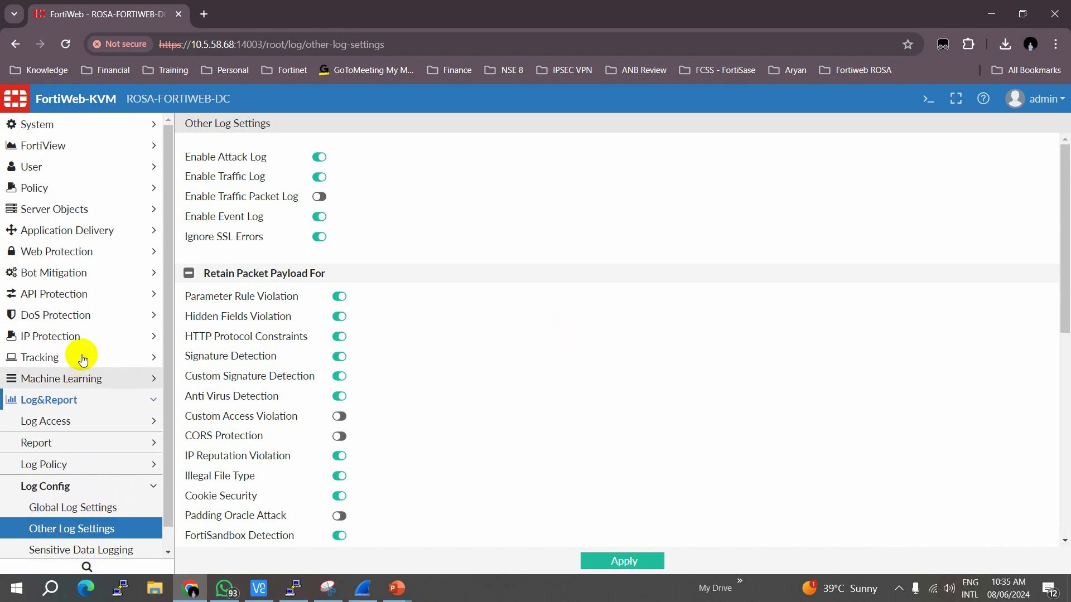
pyautogui.click(62, 190)
pyautogui.click(58, 217)
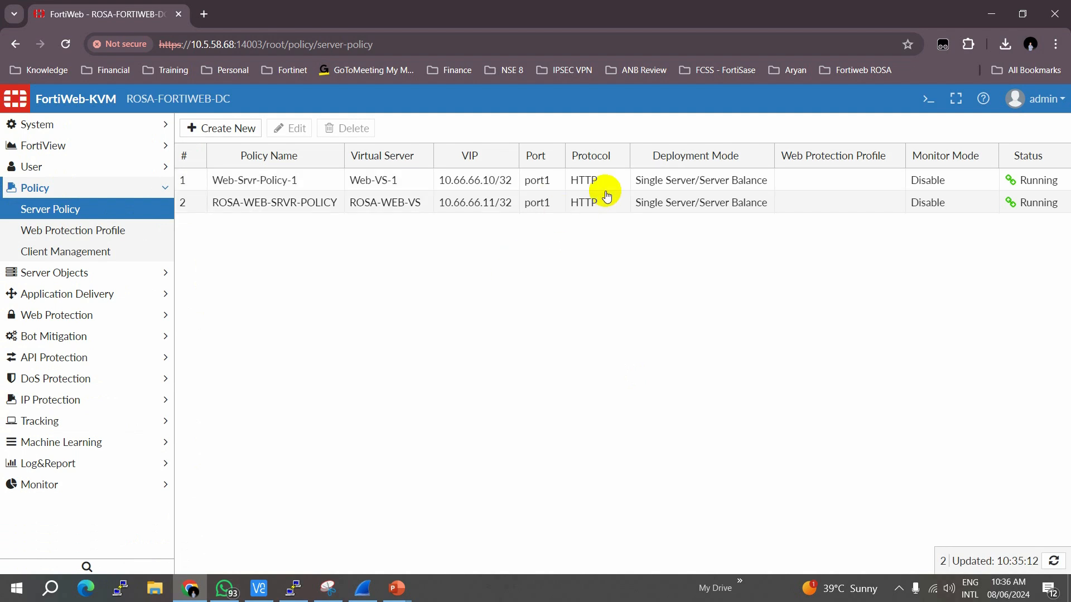
pyautogui.click(260, 587)
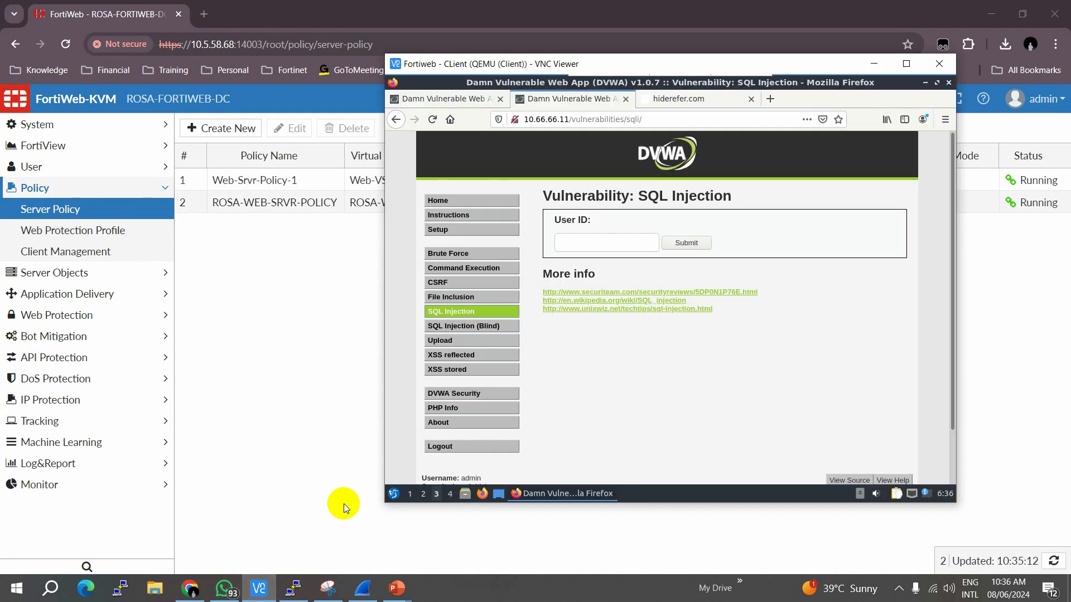
pyautogui.click(276, 460)
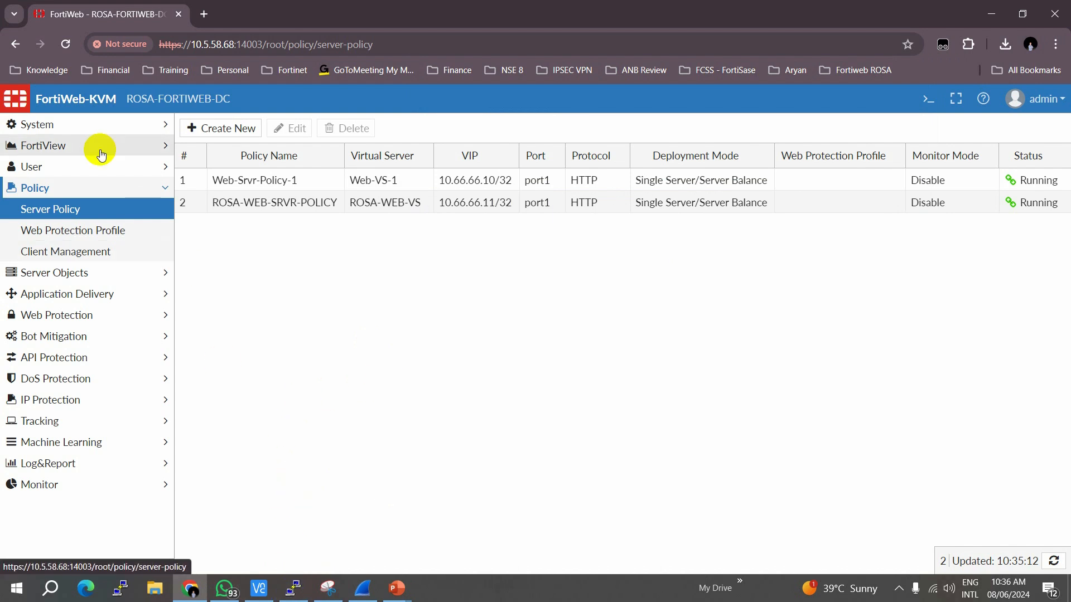
# Create a network packet capture on port1 with the filter host 10.66.66.11 and a maximum packet count of 4000.
pyautogui.click(51, 129)
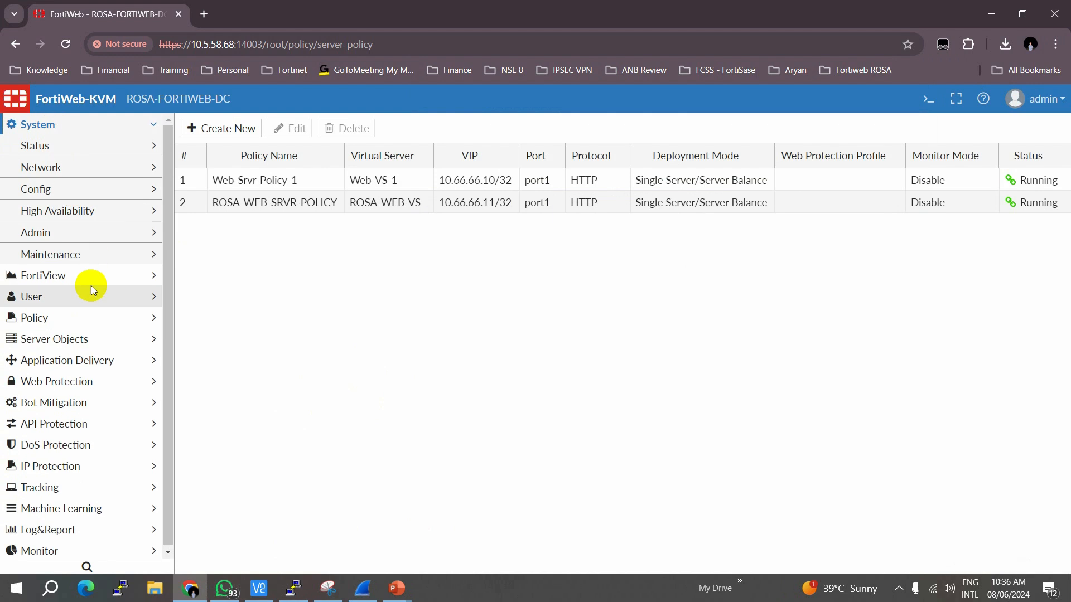
pyautogui.click(54, 169)
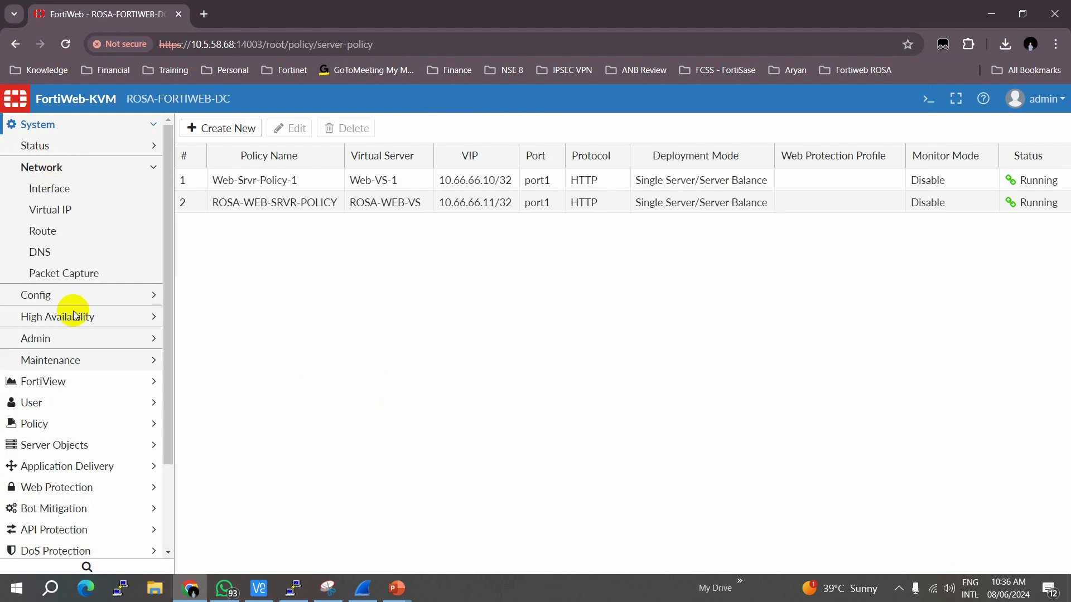
pyautogui.click(84, 272)
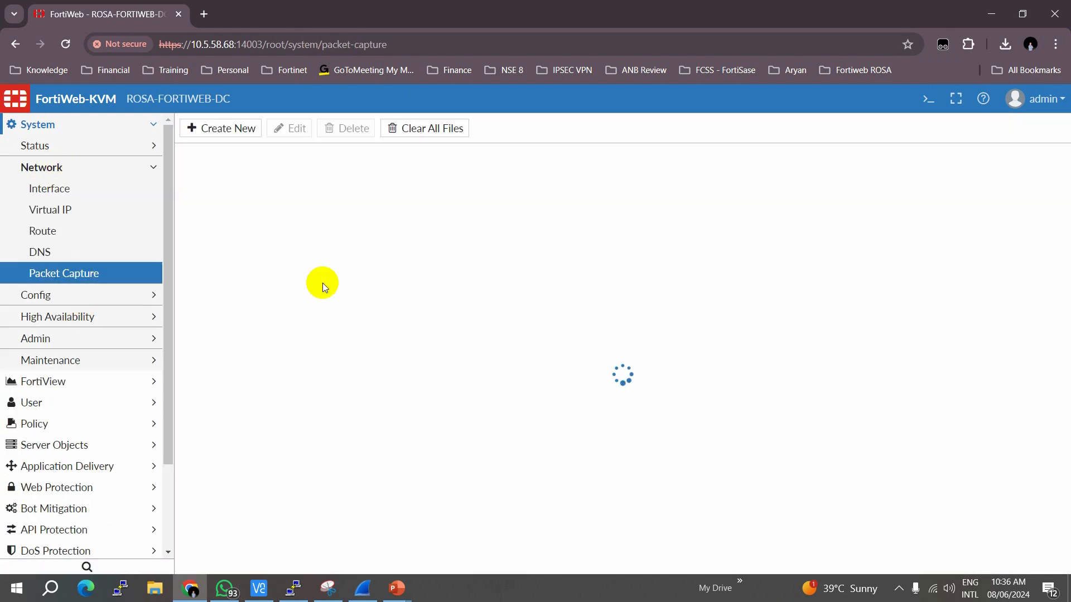
pyautogui.click(419, 189)
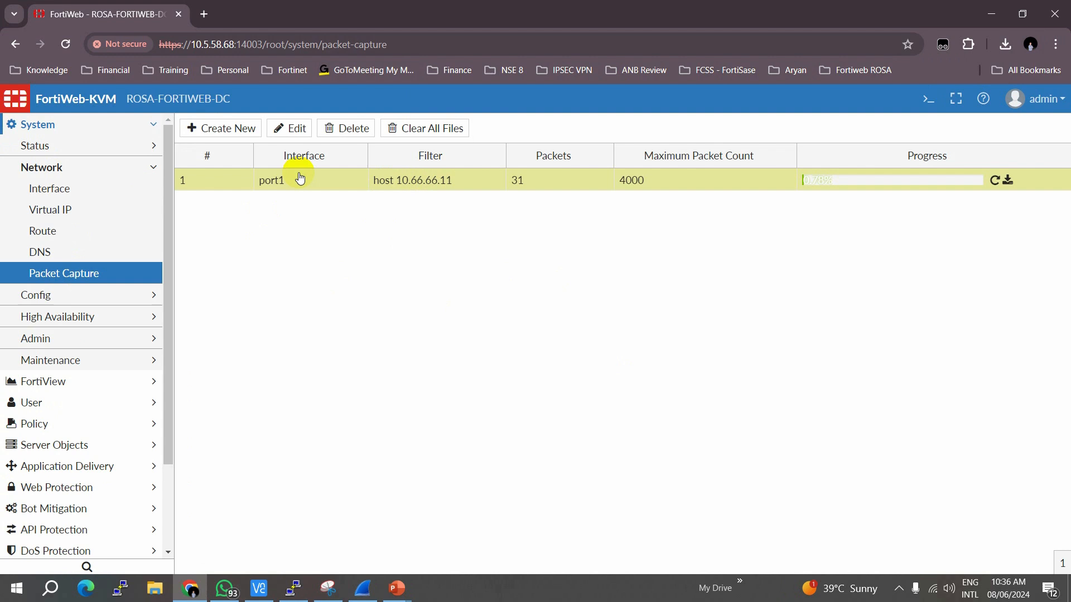
pyautogui.click(220, 129)
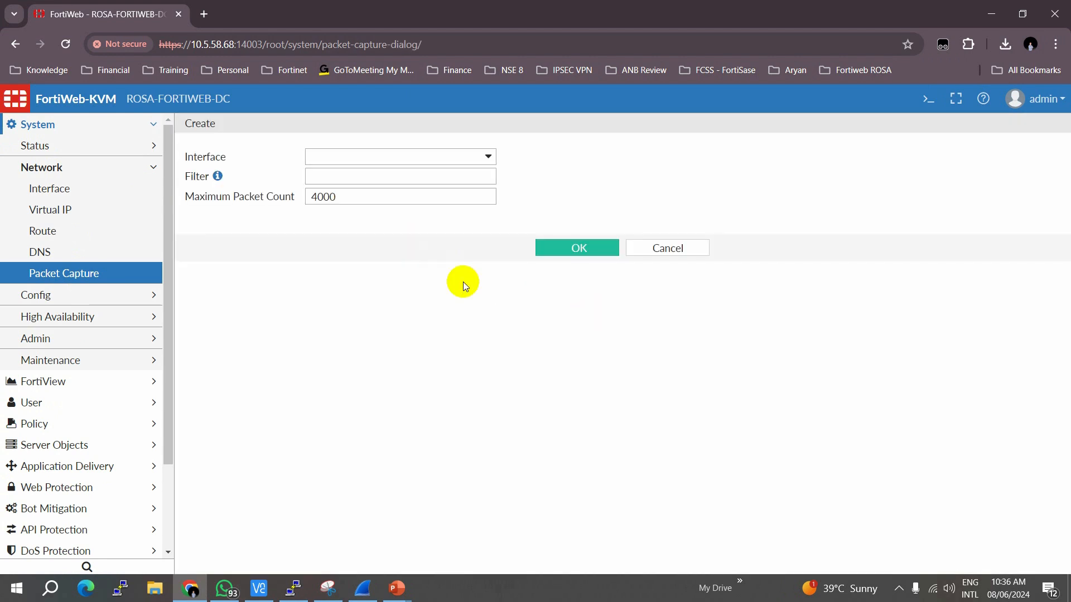
pyautogui.click(456, 156)
pyautogui.click(343, 213)
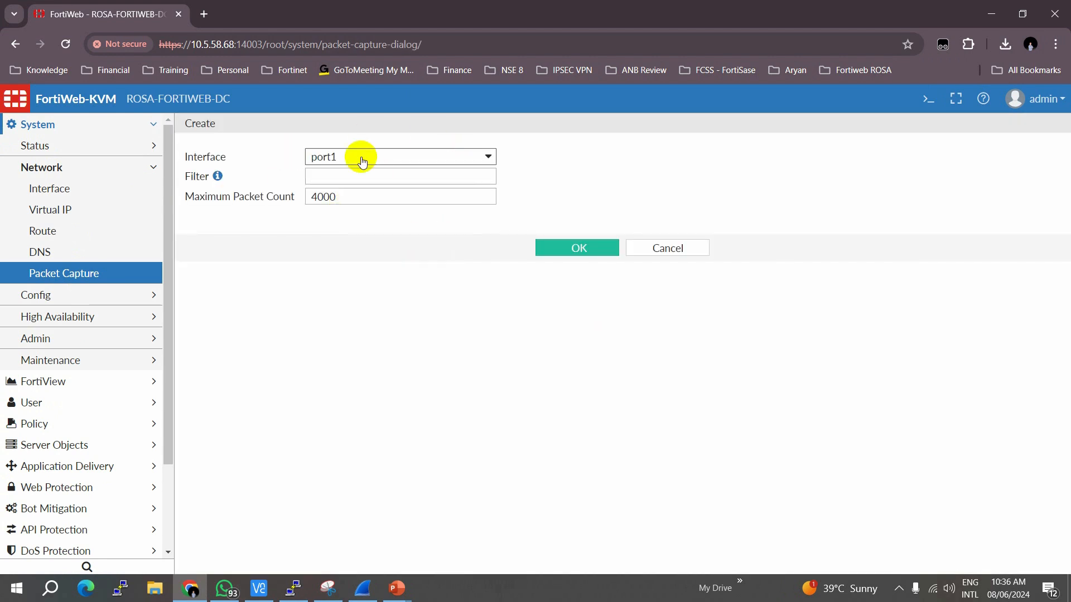
pyautogui.click(340, 178)
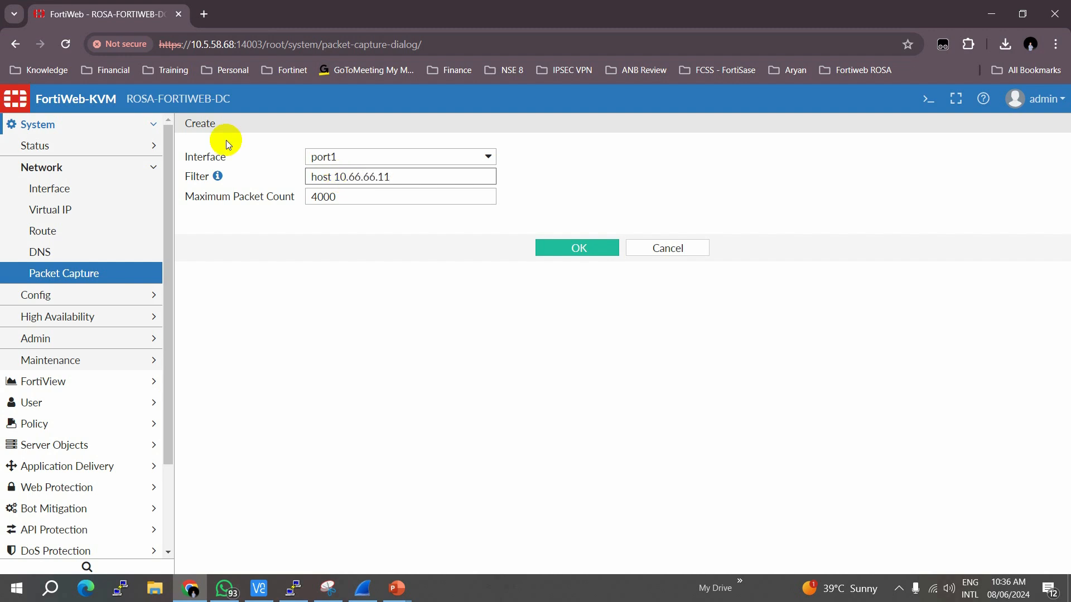
pyautogui.click(576, 249)
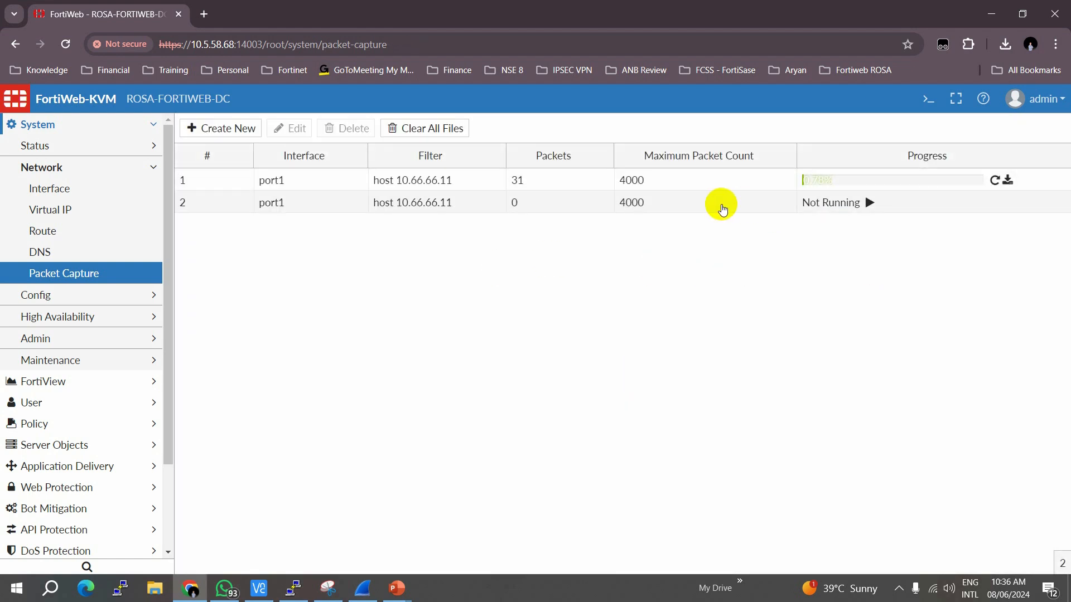
pyautogui.click(719, 207)
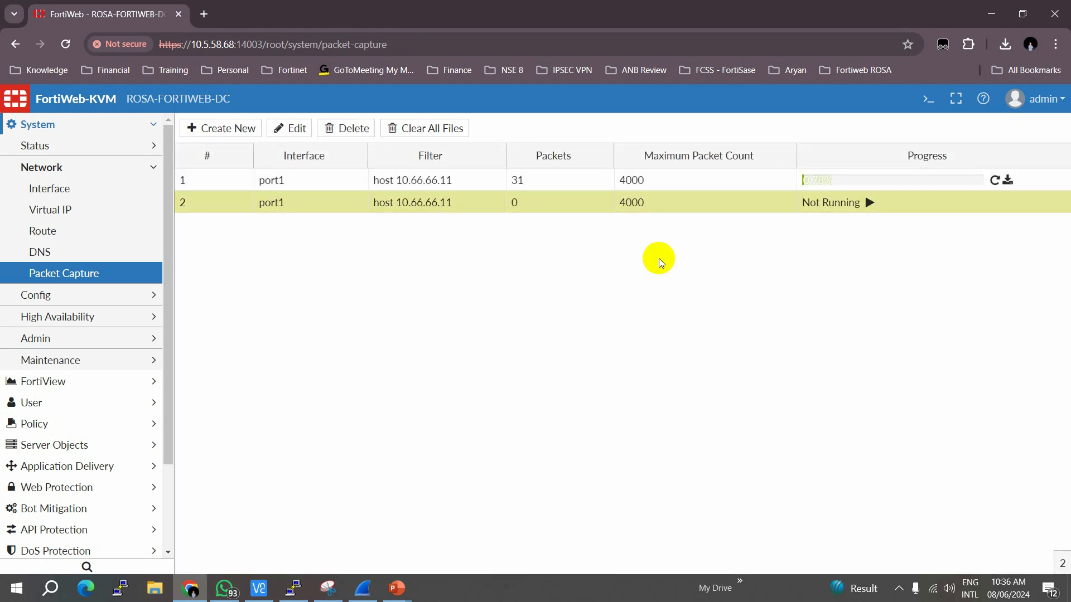
# Switch to the FortiWeb PuTTY session and add several blank prompt lines below the earlier sniffer output.
pyautogui.click(293, 588)
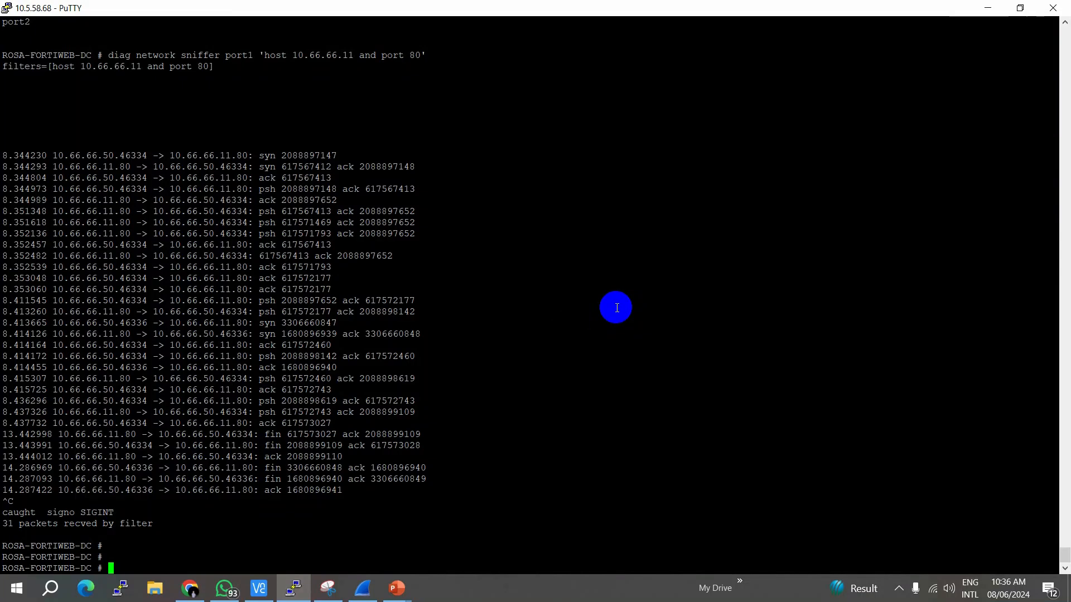
pyautogui.press('Return')
pyautogui.press('Return')
pyautogui.press('Return')
pyautogui.press('Return')
pyautogui.press('Return')
pyautogui.press('Return')
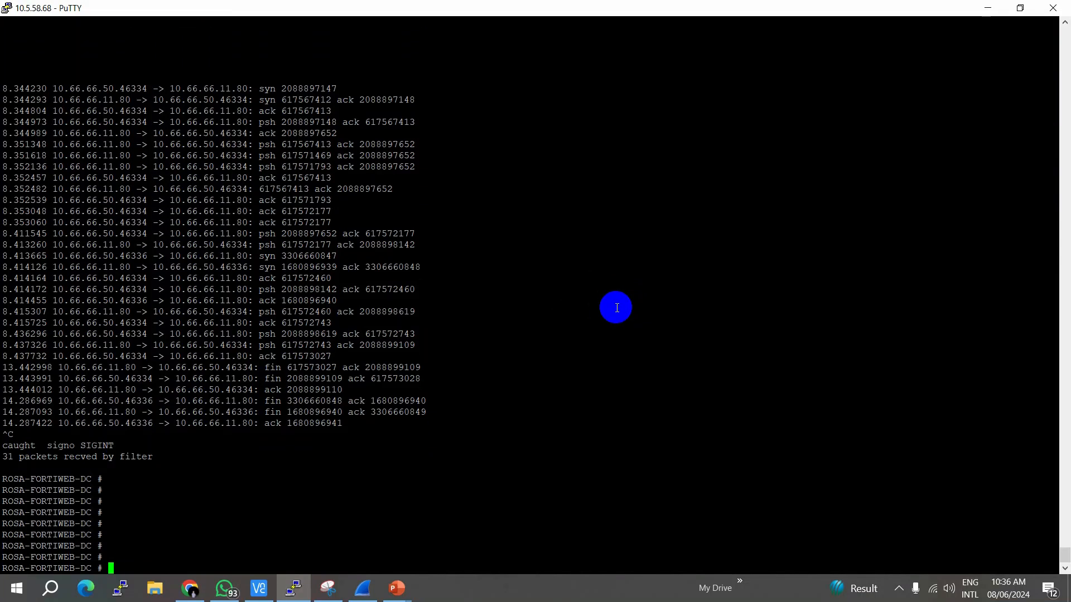
pyautogui.press('Return')
# Try to run diagnose network sniffer port1 with the filter 'host 10.66.666.11 and port 80'.
pyautogui.write('diag')
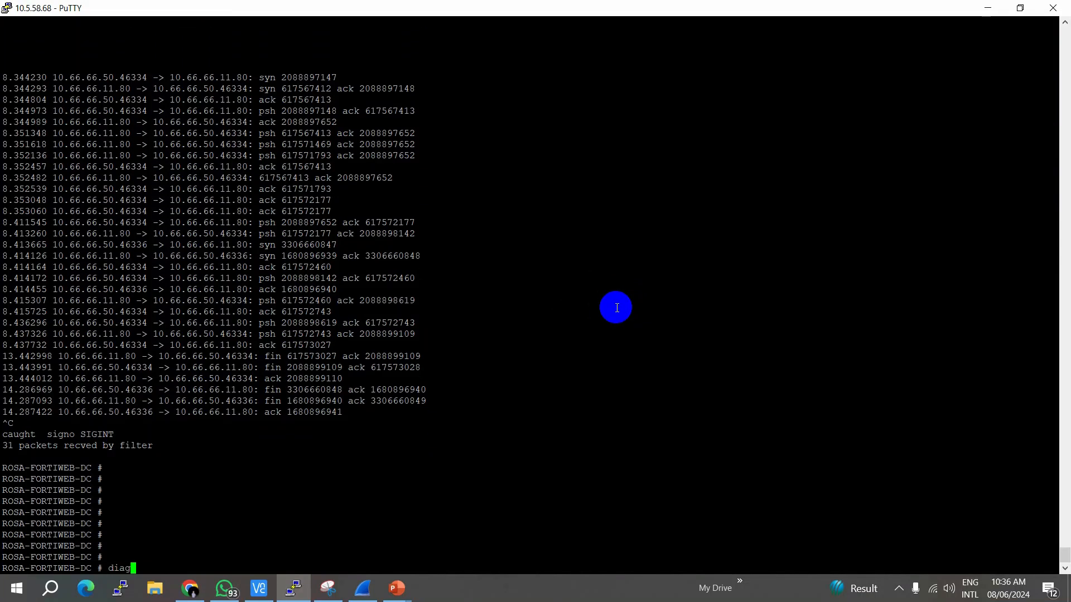
pyautogui.write('nose network sniffer ')
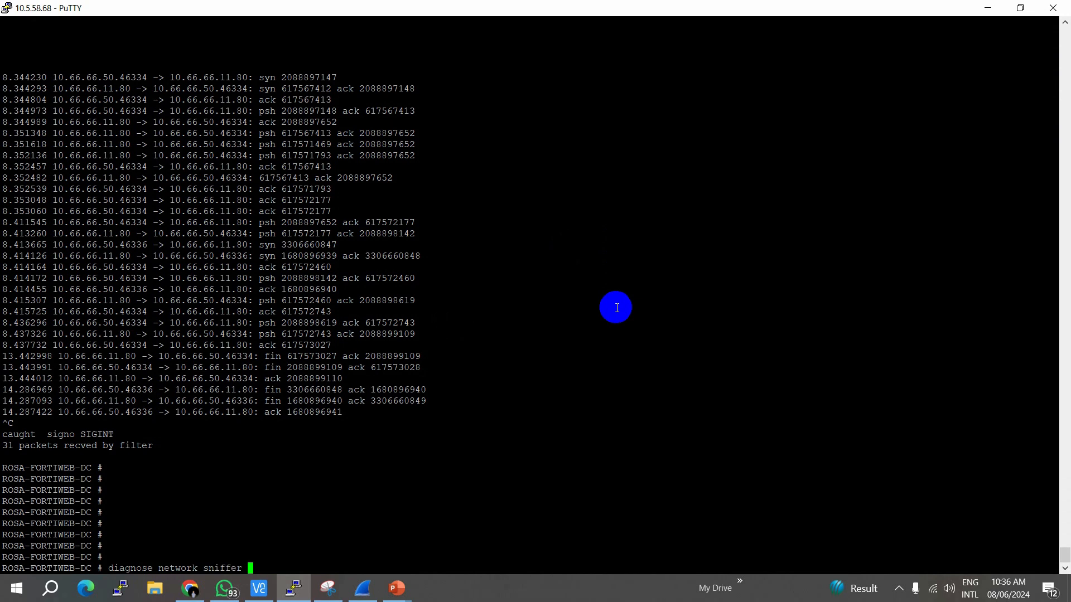
pyautogui.write("port1 'host 10.66.666.11 and port ")
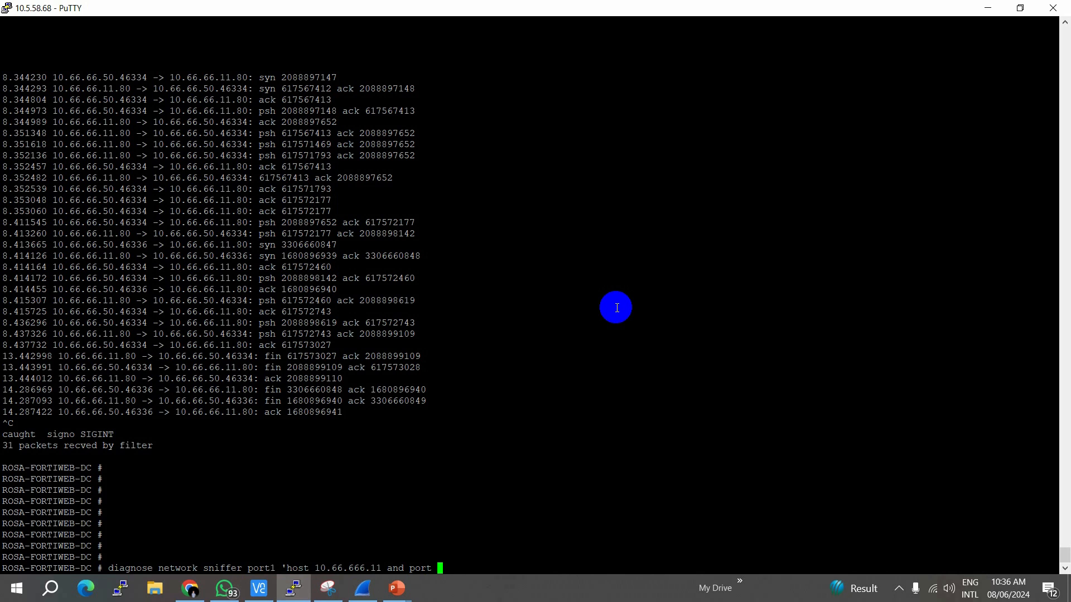
pyautogui.write('80')
pyautogui.press('Return')
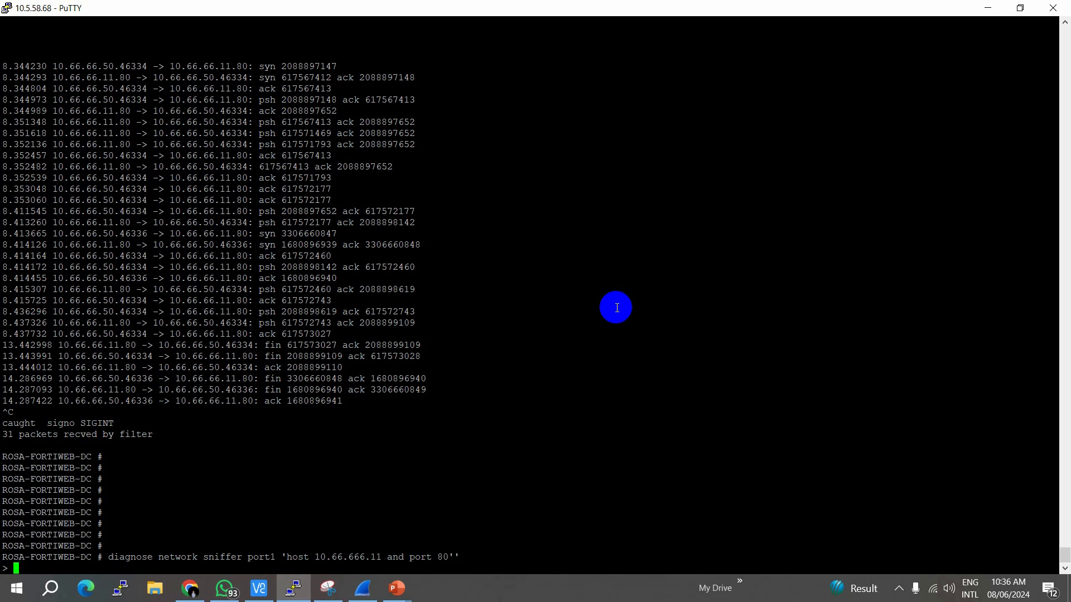
pyautogui.rightClick(616, 308)
pyautogui.press('Return')
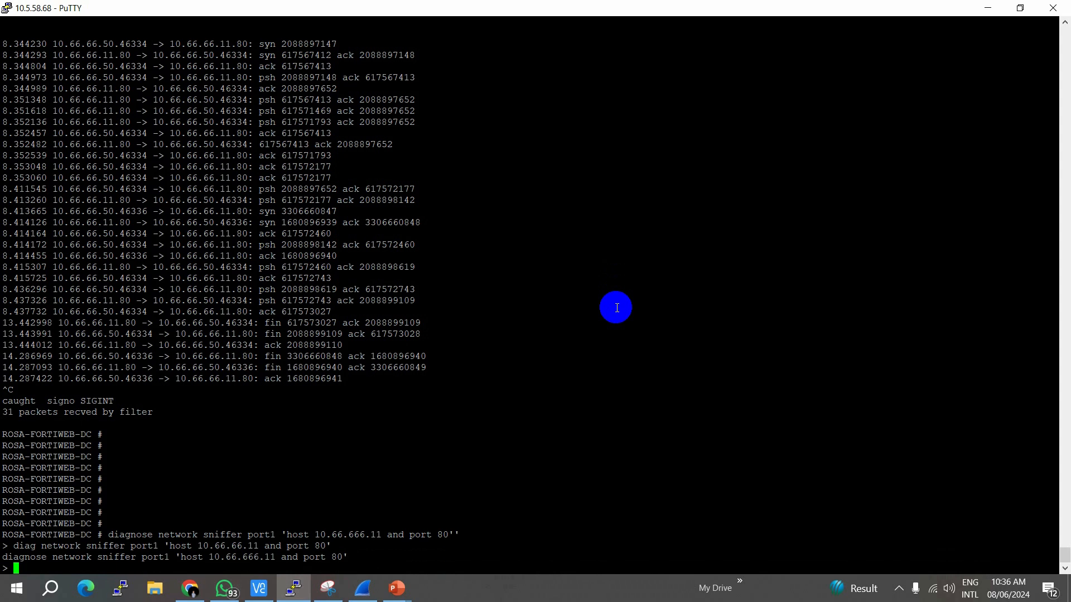
# Abort the unfinished sniffer command, browse the command history, and clear the recalled diag debug disable from the prompt.
pyautogui.hotkey('ctrl', 'c')
pyautogui.press('Return')
pyautogui.press('Return')
pyautogui.press('Up')
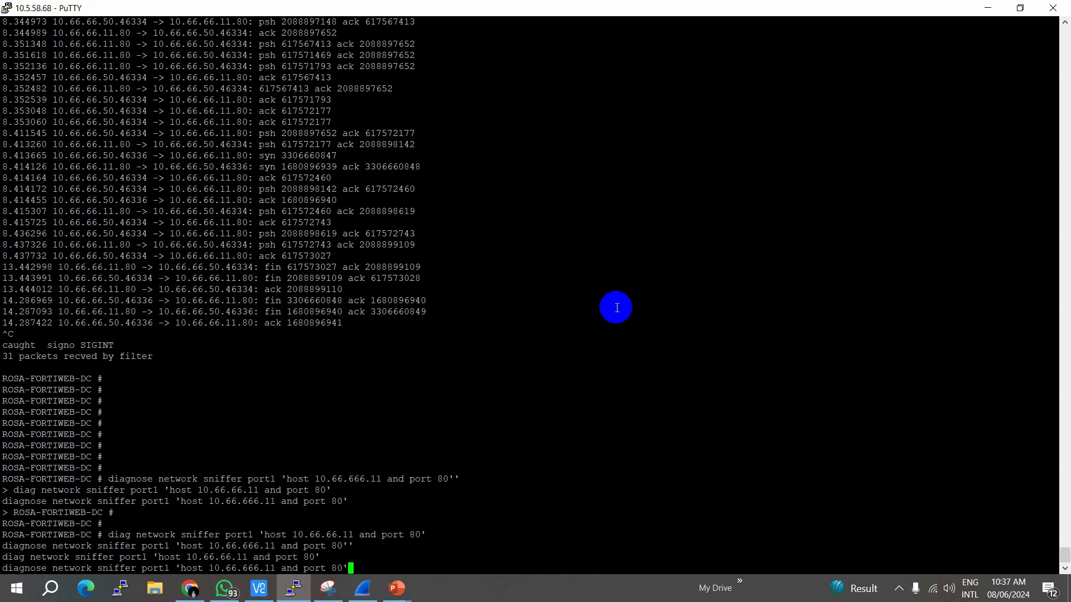
pyautogui.press('Up')
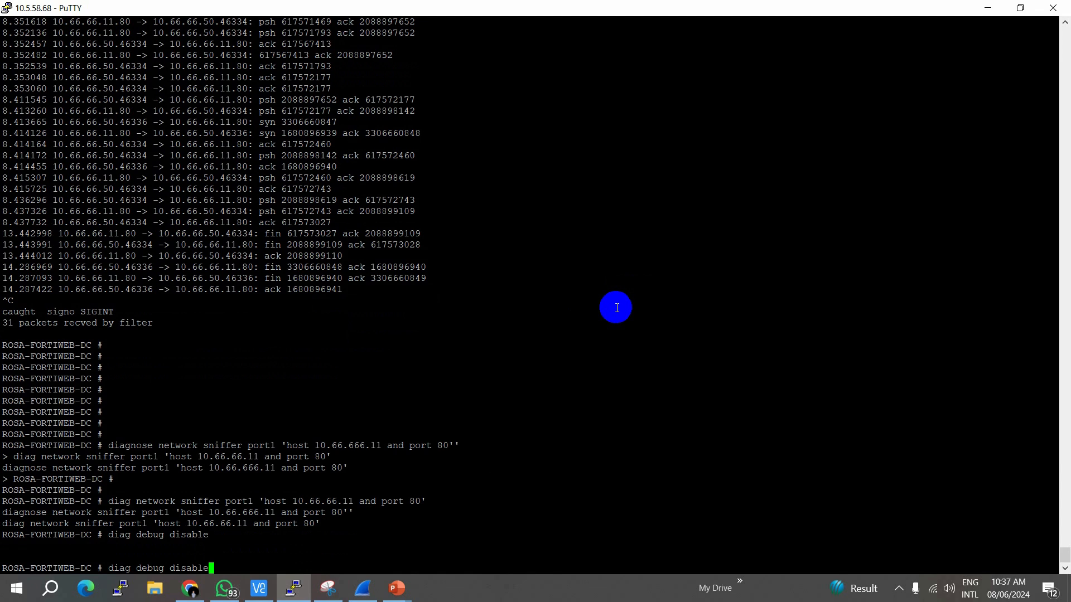
pyautogui.press('BackSpace')
pyautogui.press('BackSpace')
pyautogui.press('BackSpace')
pyautogui.press('BackSpace')
pyautogui.press('BackSpace')
pyautogui.press('BackSpace')
pyautogui.press('BackSpace')
pyautogui.press('BackSpace')
pyautogui.press('BackSpace')
pyautogui.press('BackSpace')
pyautogui.press('BackSpace')
pyautogui.press('BackSpace')
pyautogui.press('BackSpace')
pyautogui.press('BackSpace')
pyautogui.press('BackSpace')
pyautogui.press('BackSpace')
pyautogui.press('BackSpace')
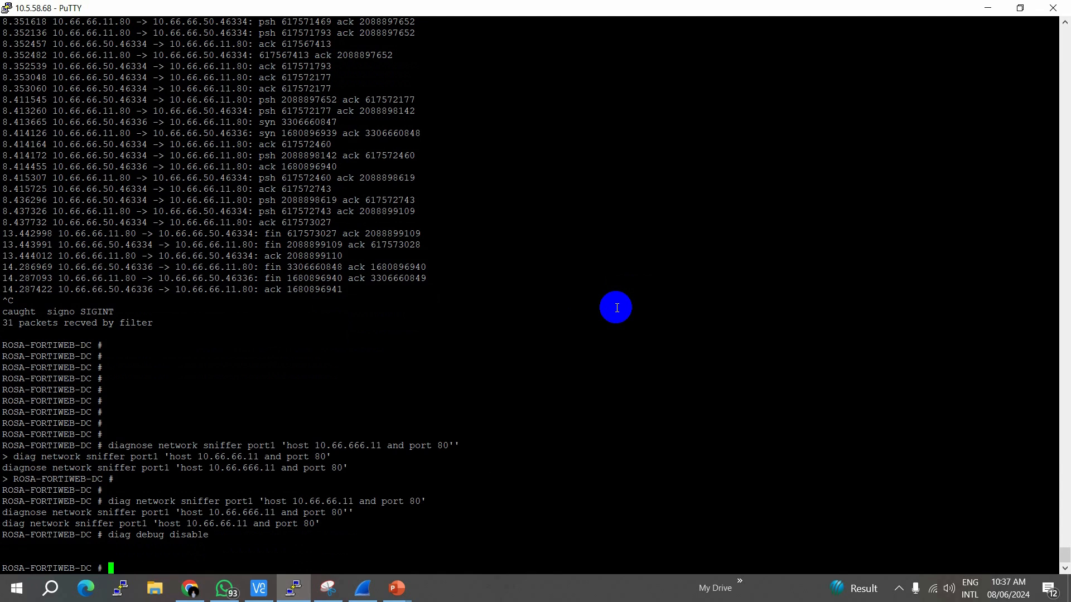
pyautogui.press('Return')
pyautogui.press('Return')
pyautogui.press('Return')
# Run diag network sniffer port1 'host 10.66.66.10 and port 80' and add blank lines below its filter line.
pyautogui.write('diag net')
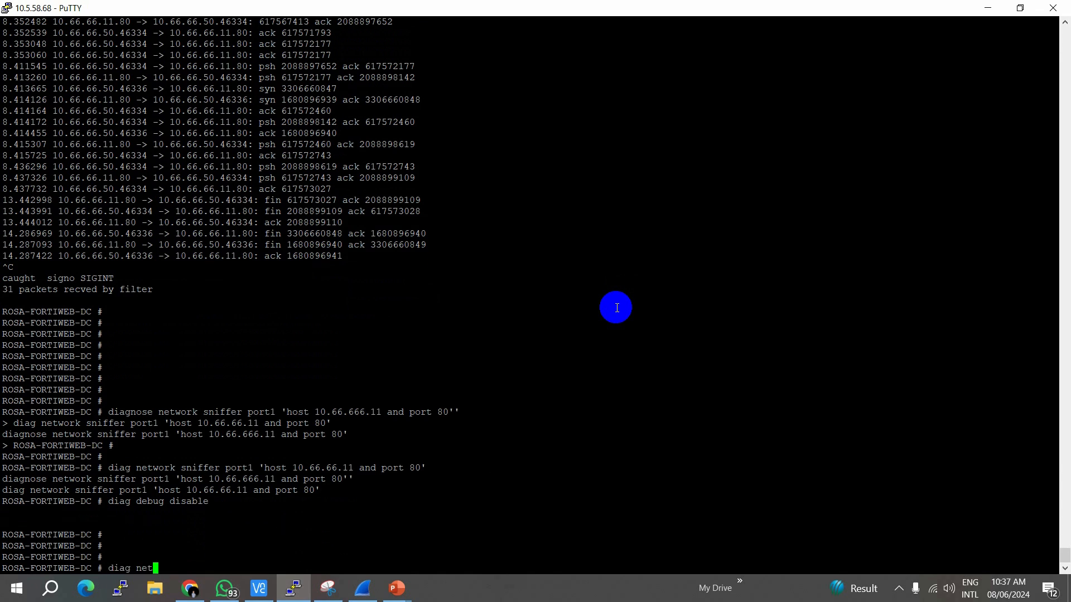
pyautogui.write("work sniffer port1 'host 10")
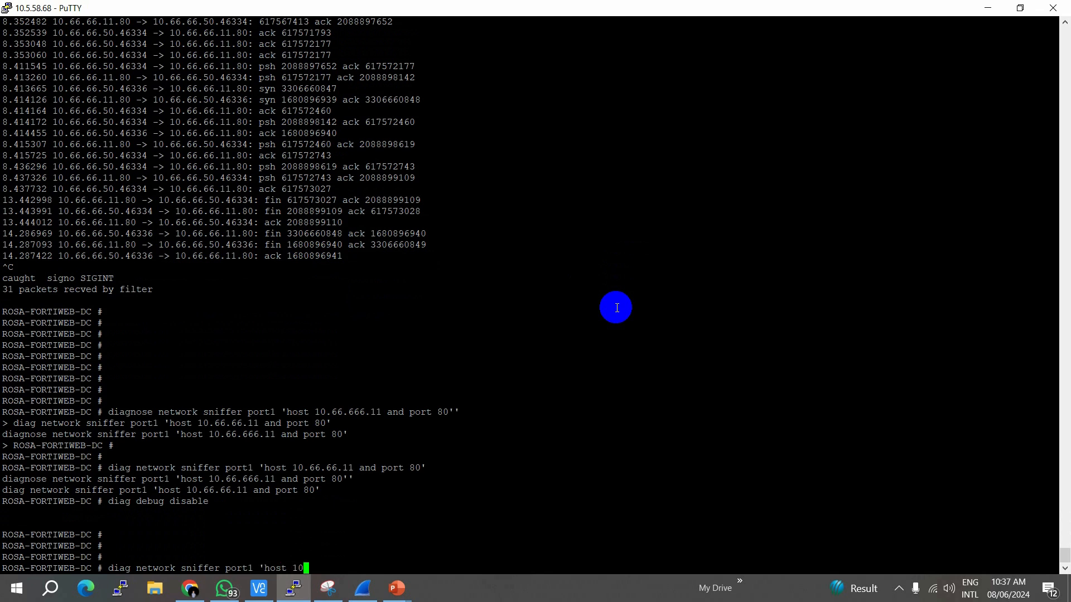
pyautogui.write('.66.66.10 and port')
pyautogui.press('Return')
pyautogui.press('Return')
pyautogui.press('Return')
pyautogui.press('Return')
pyautogui.press('Return')
pyautogui.press('Return')
pyautogui.press('Return')
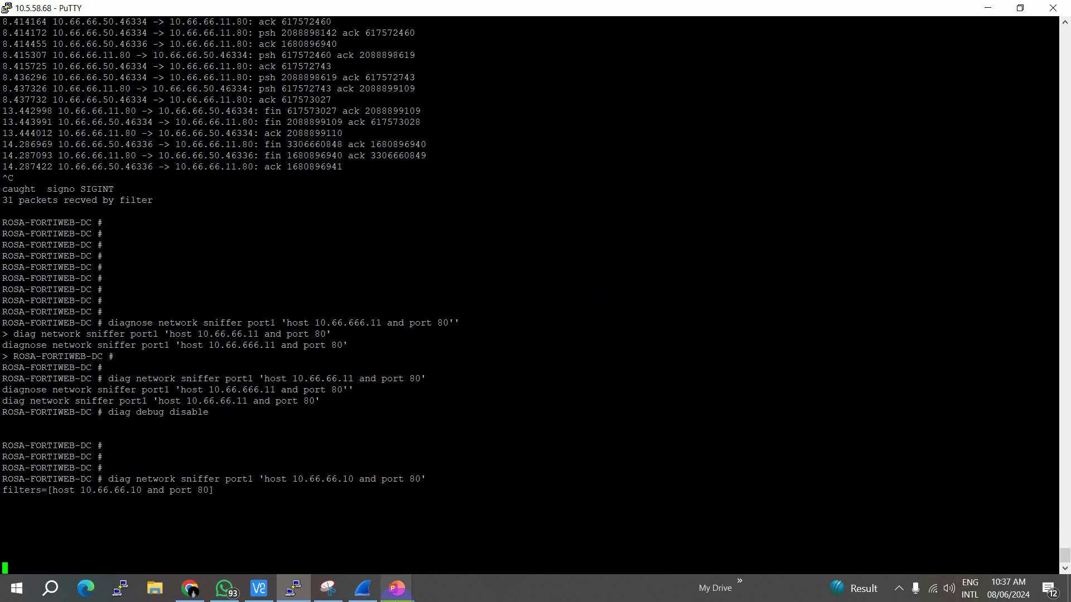
# Switch to the FortiWeb client in VNC Viewer and reload the DVWA SQL Injection page to generate port 80 traffic.
pyautogui.click(259, 587)
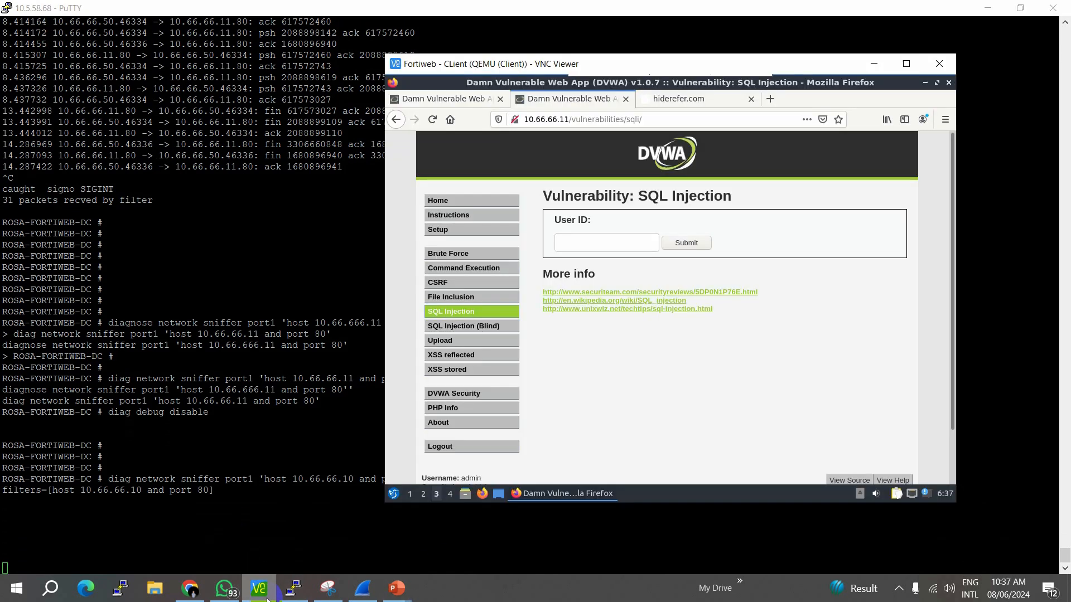
pyautogui.click(433, 120)
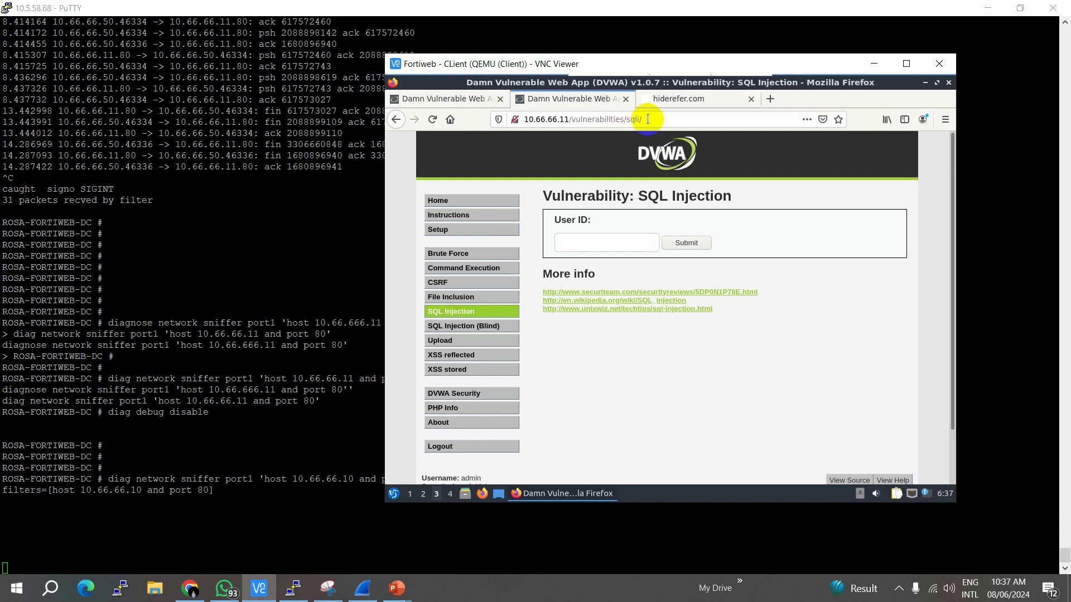
pyautogui.click(435, 120)
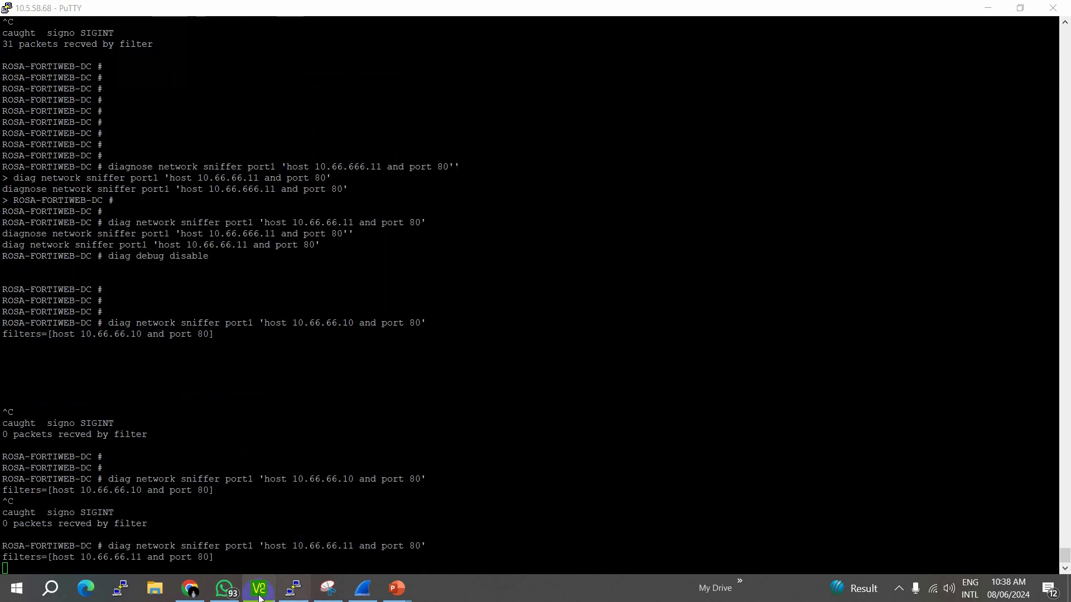
# Reload the DVWA page on the VNC client again and inspect the sniffer output for host 10.66.66.11 in PuTTY.
pyautogui.click(259, 588)
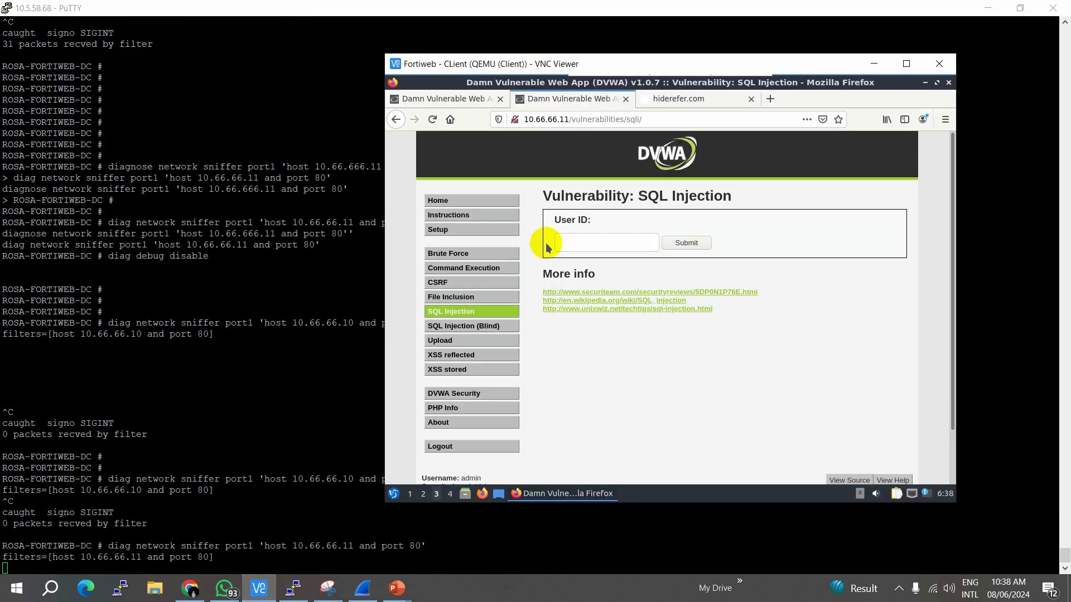
pyautogui.click(432, 120)
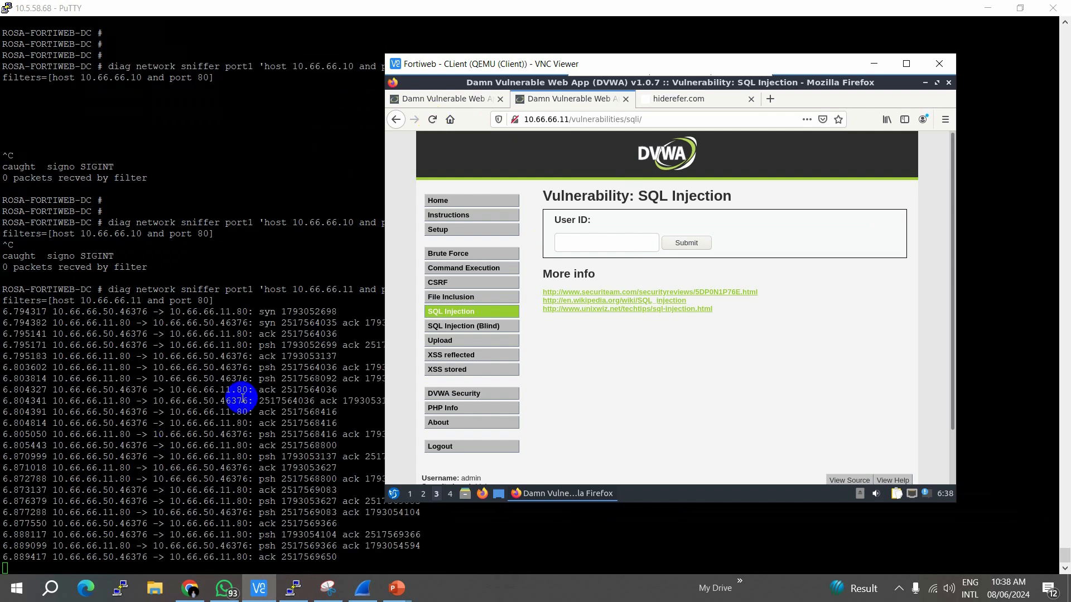
pyautogui.click(240, 396)
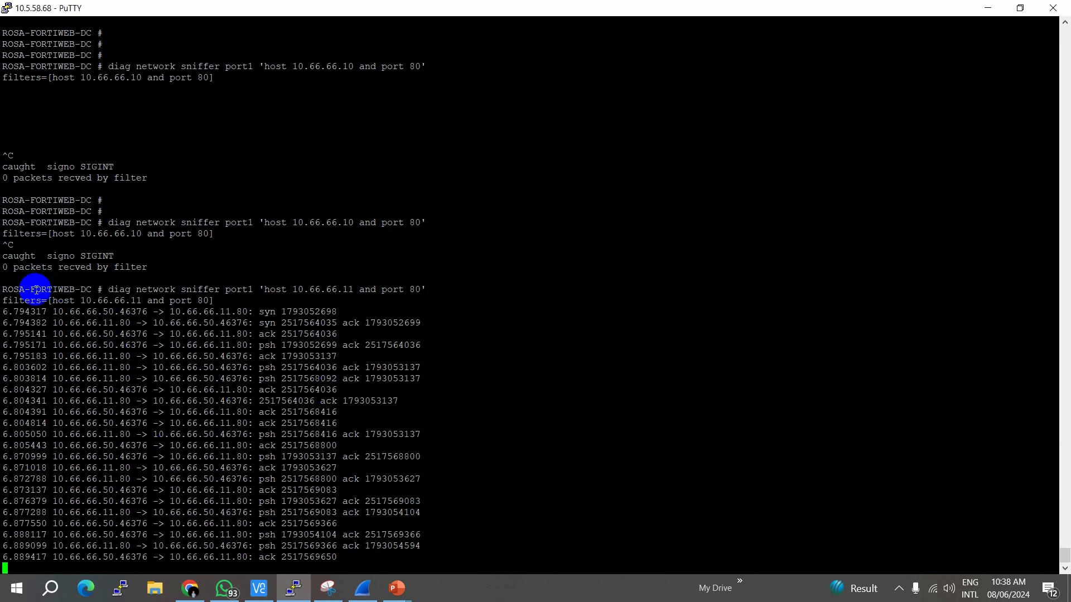
pyautogui.moveTo(31, 290); pyautogui.dragTo(452, 307)
pyautogui.click(502, 425)
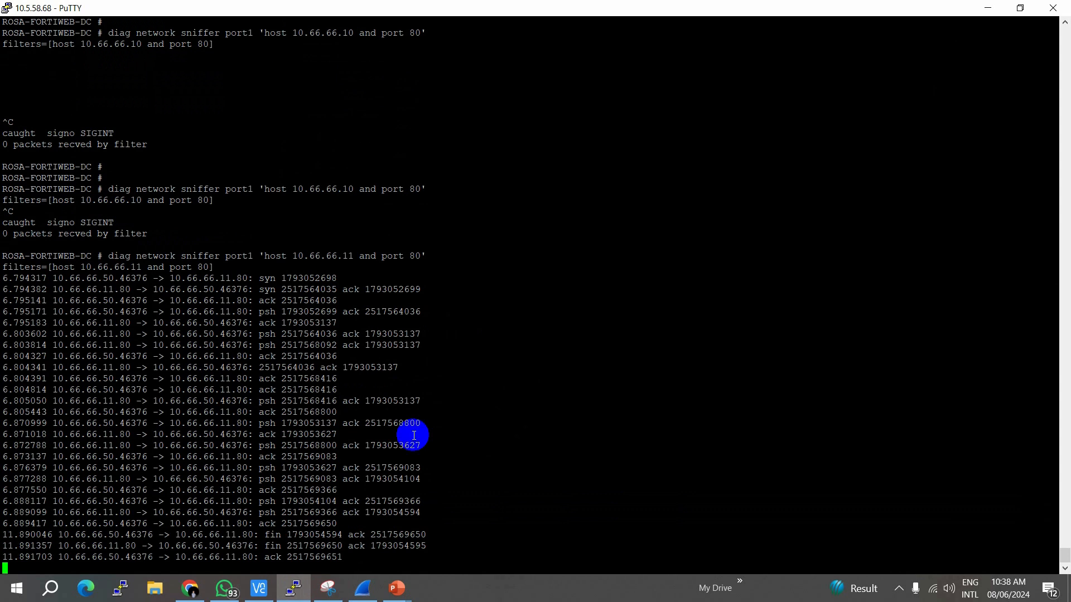
# Stop the running sniffer and highlight the first packets exchanged between the client and 10.66.66.11.
pyautogui.hotkey('ctrl', 'c')
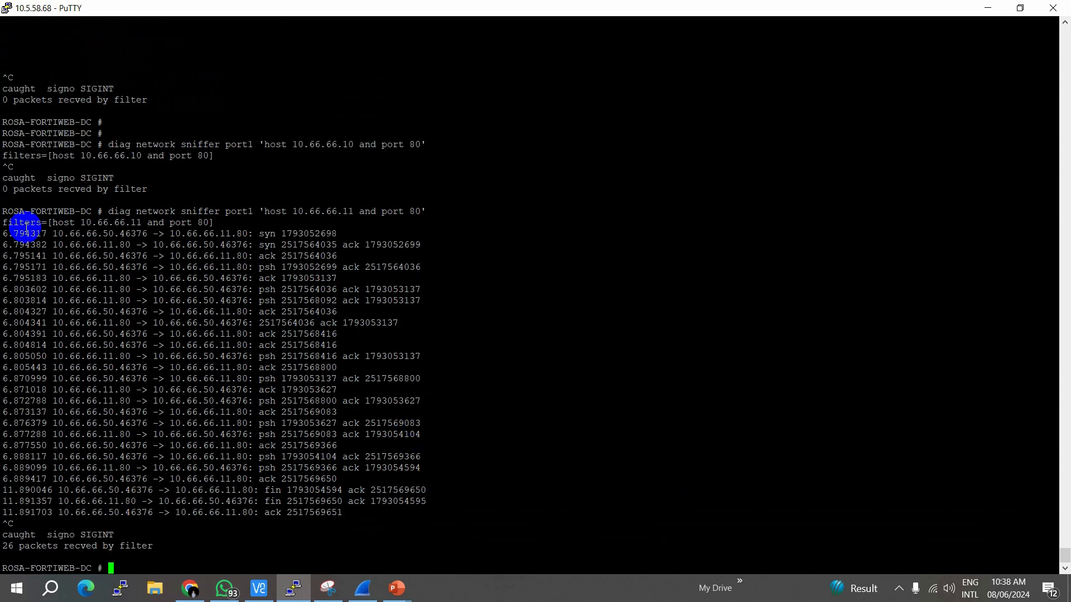
pyautogui.moveTo(35, 223); pyautogui.dragTo(390, 280)
pyautogui.click(412, 339)
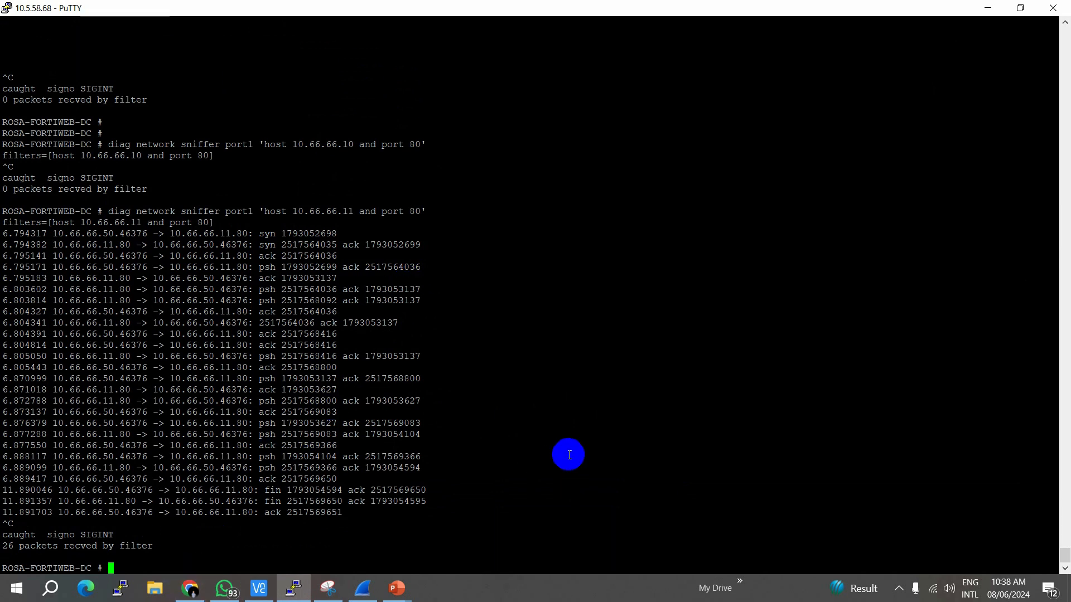
# Add blank prompt lines below the sniffer output and list the available options of diag debug flow filter.
pyautogui.press('Return')
pyautogui.press('Return')
pyautogui.press('Return')
pyautogui.press('Return')
pyautogui.press('Return')
pyautogui.press('Return')
pyautogui.press('Return')
pyautogui.press('Return')
pyautogui.press('Return')
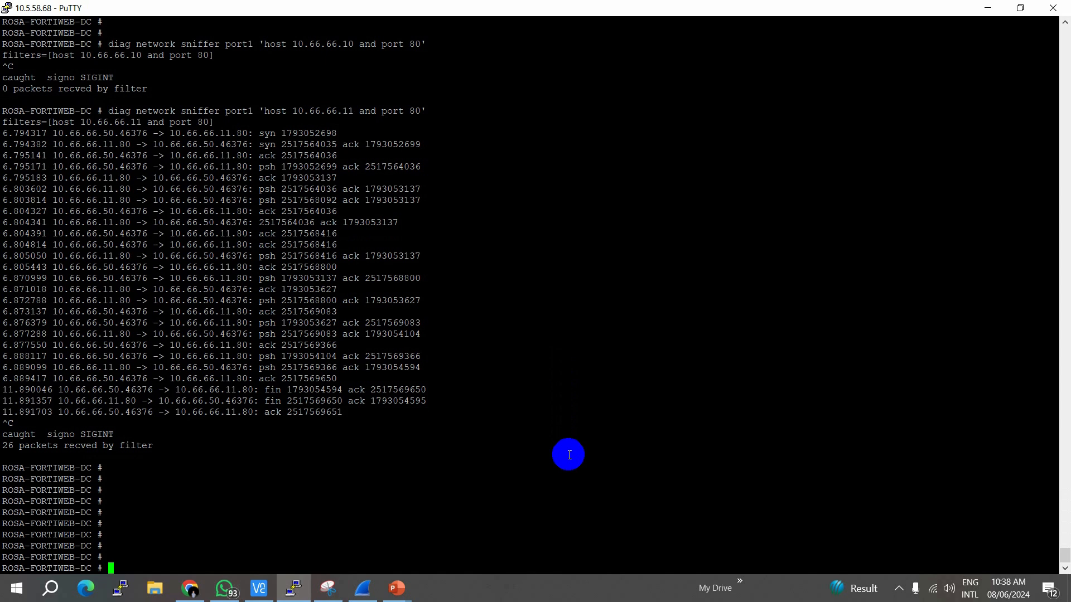
pyautogui.press('Return')
pyautogui.write('diag ')
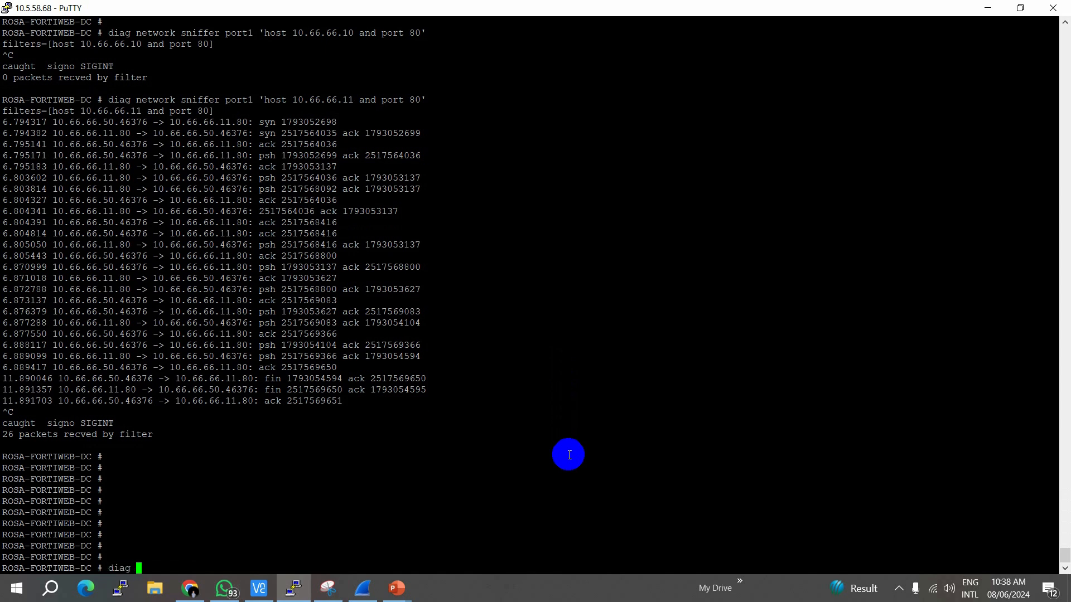
pyautogui.write('debug fl')
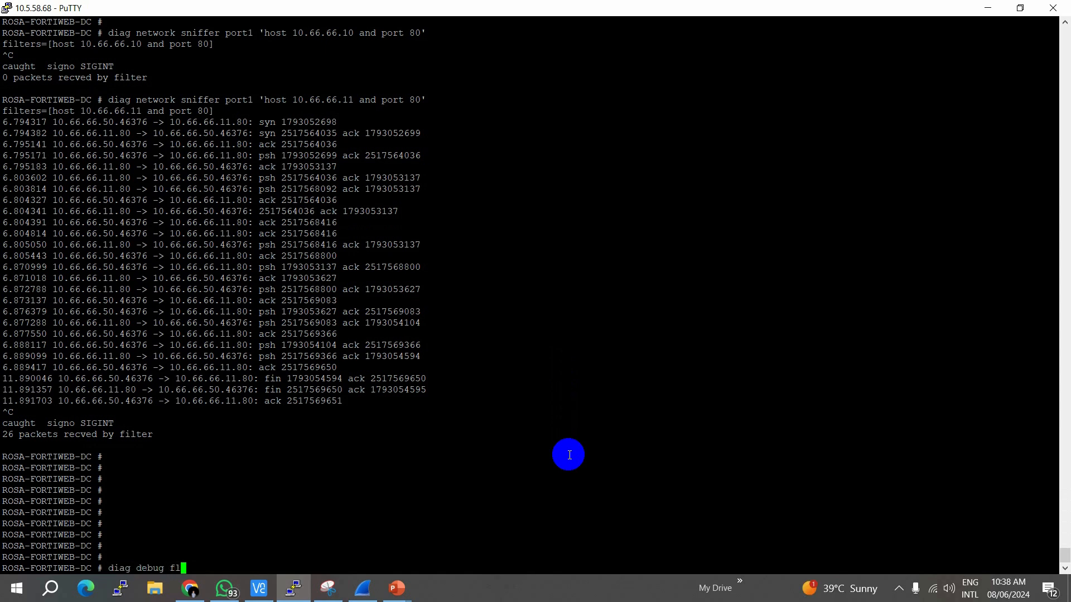
pyautogui.write('ow filter')
pyautogui.press('?')
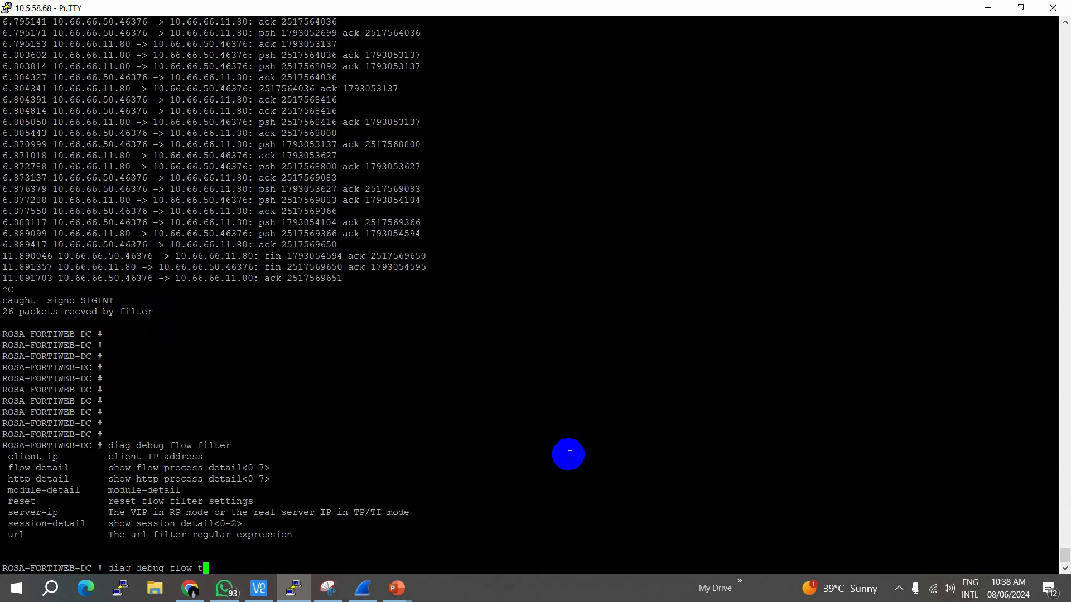
# Run diag debug flow trace start and diag debug enable, and add blank prompt lines below them.
pyautogui.write('rae')
pyautogui.write('e start')
pyautogui.press('Return')
pyautogui.write('diag debug en')
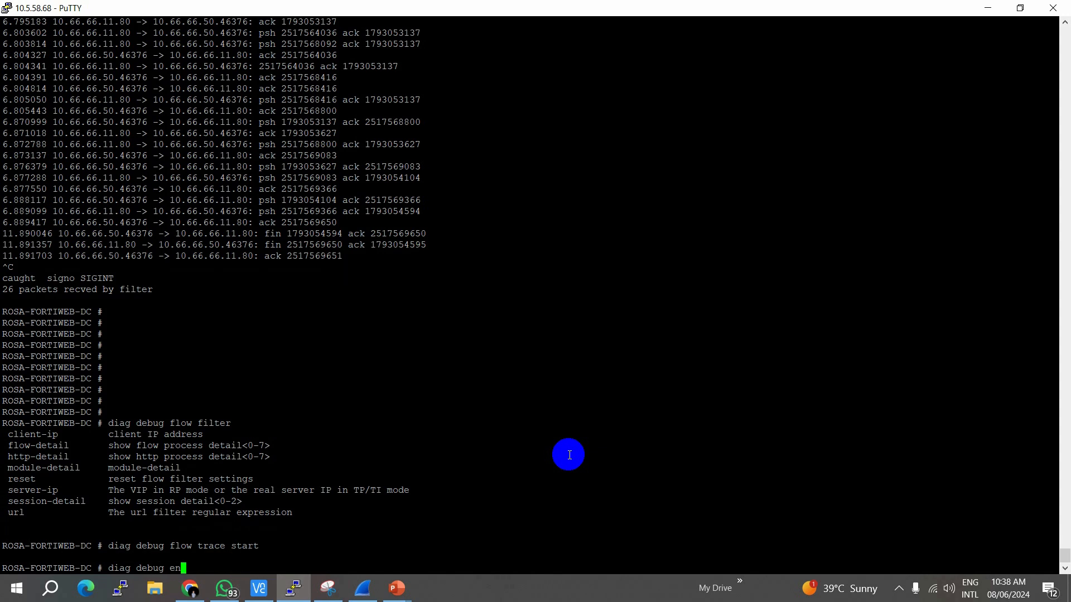
pyautogui.write('able')
pyautogui.press('Return')
pyautogui.press('Return')
pyautogui.press('Return')
pyautogui.press('Return')
pyautogui.press('Return')
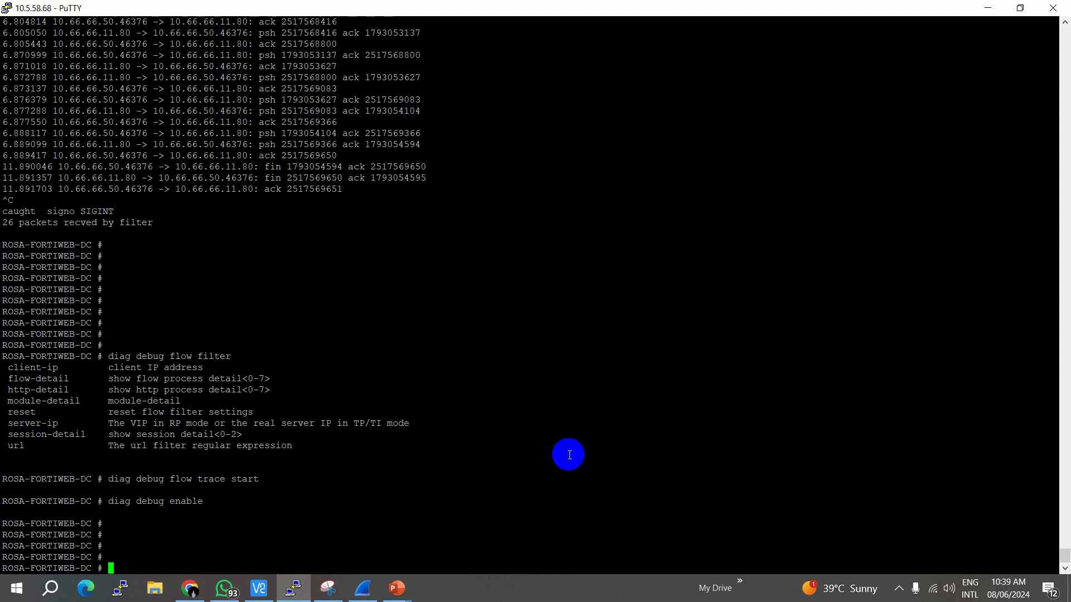
# Reload the DVWA page on the VNC client to trigger the flow trace, and return to the PuTTY session.
pyautogui.click(259, 589)
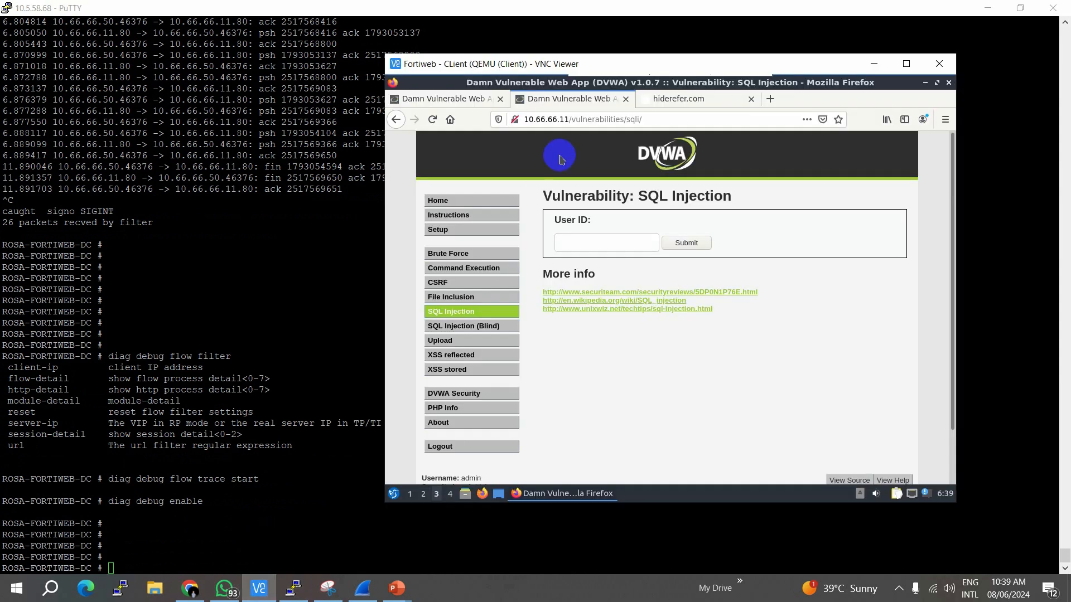
pyautogui.click(435, 121)
pyautogui.click(252, 311)
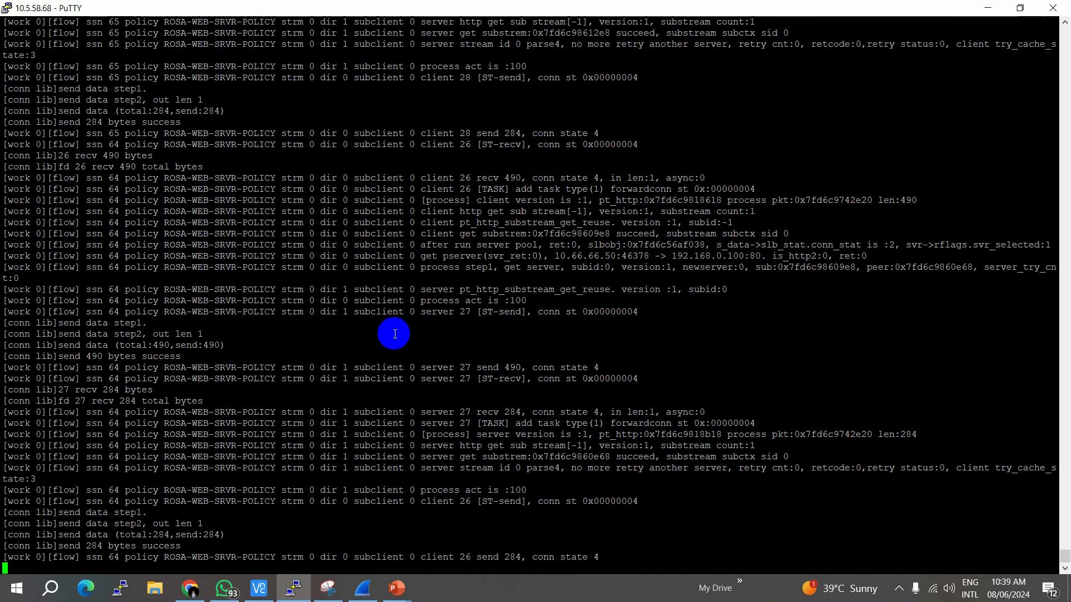
# Review the flow trace output for ROSA-WEB-SRVR-POLICY, highlight its final session lines, and add blank prompt lines below.
pyautogui.scroll(15, 530, 301)
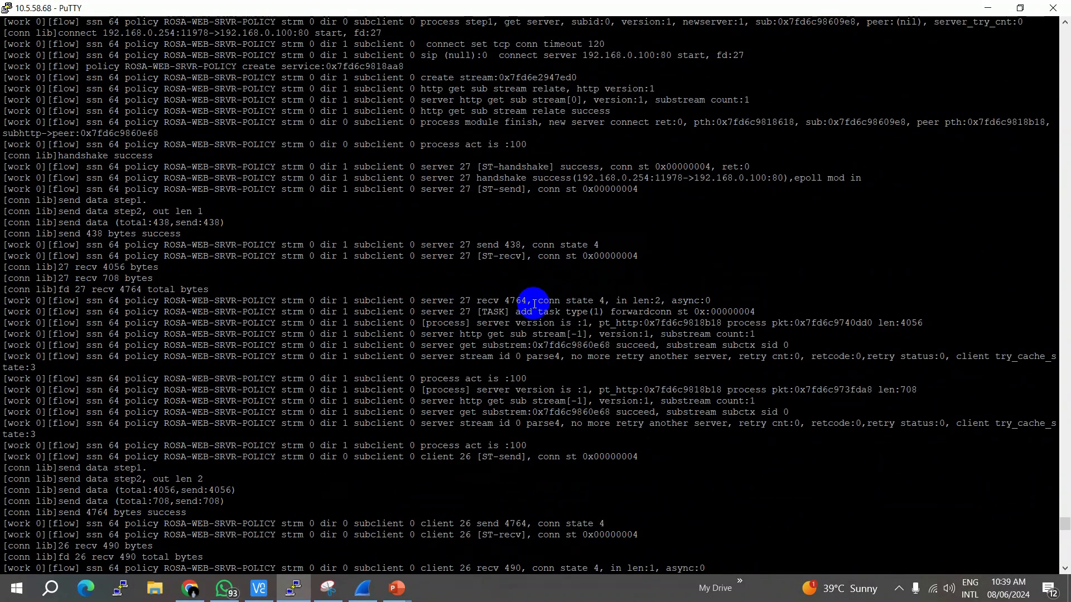
pyautogui.scroll(10, 532, 302)
pyautogui.scroll(-20, 519, 299)
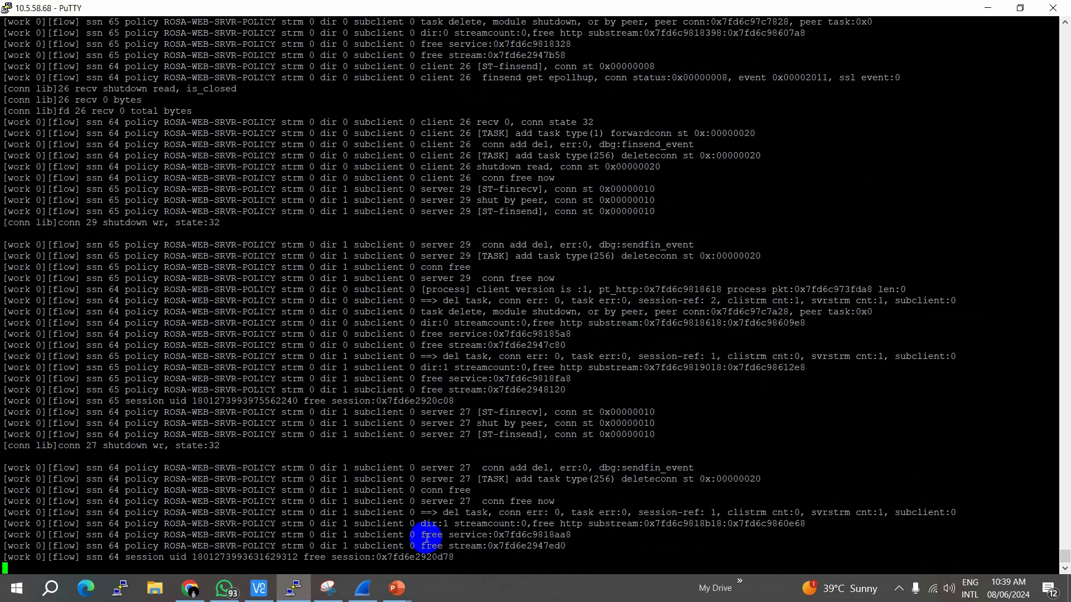
pyautogui.moveTo(12, 471)
pyautogui.mouseDown()
pyautogui.moveTo(151, 526)
pyautogui.moveTo(249, 548)
pyautogui.mouseUp()
pyautogui.click(256, 505)
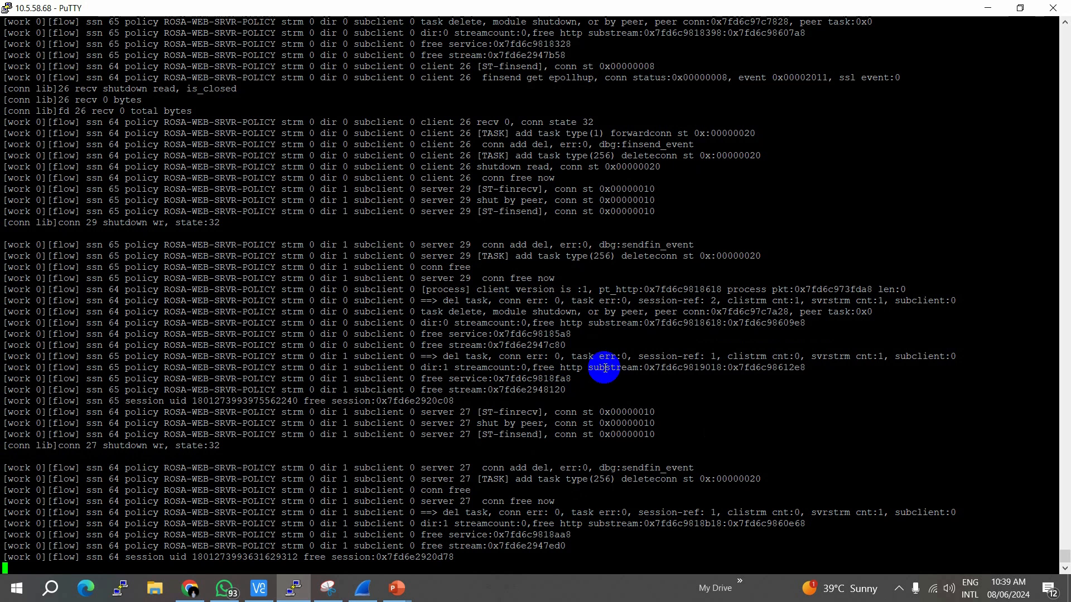
pyautogui.press('Return')
pyautogui.press('Return')
pyautogui.press('Return')
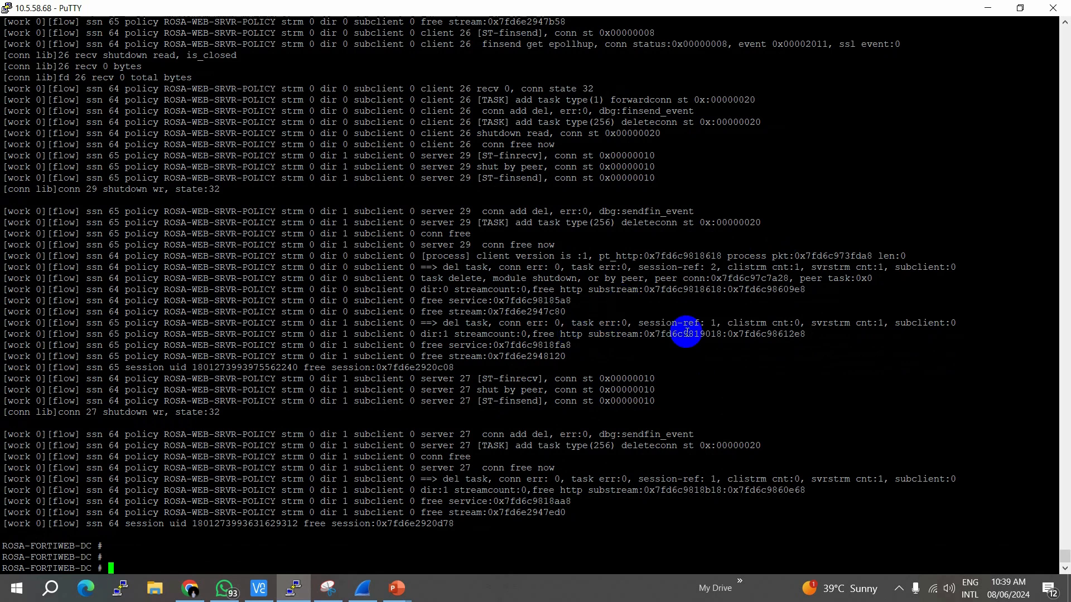
# Minimise PuTTY, switch to the FortiWeb web console in Chrome, and open the Server Pool list under Server Objects.
pyautogui.click(995, 10)
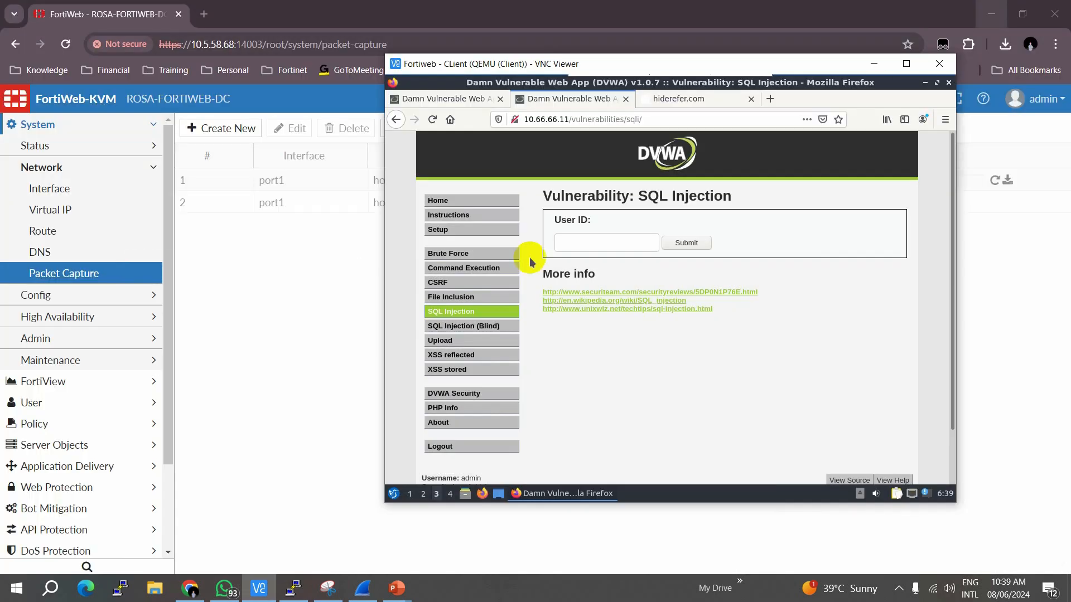
pyautogui.click(268, 368)
pyautogui.click(65, 449)
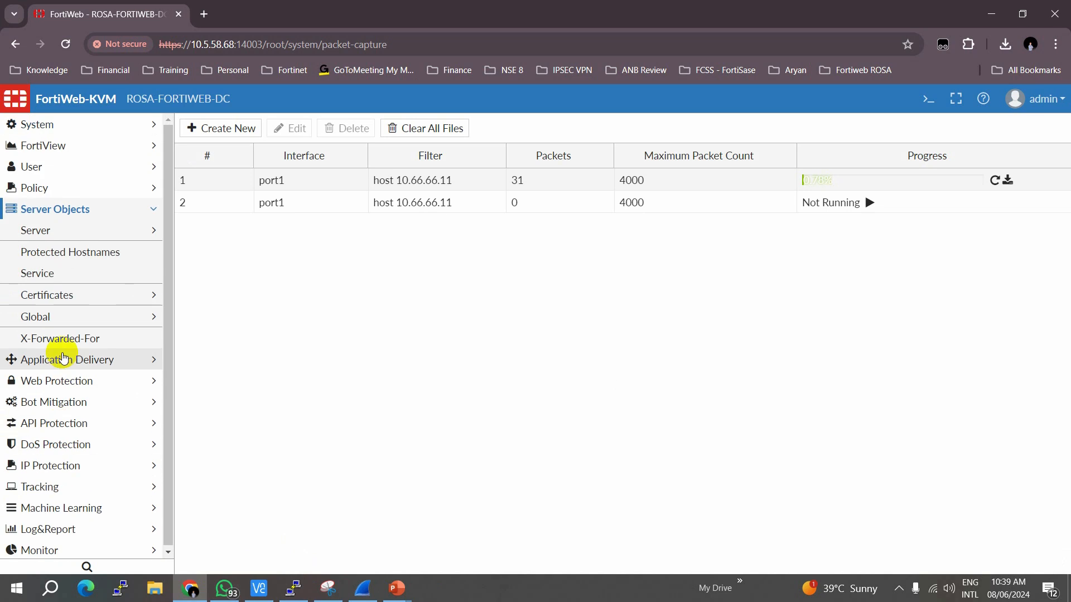
pyautogui.click(45, 230)
pyautogui.click(58, 279)
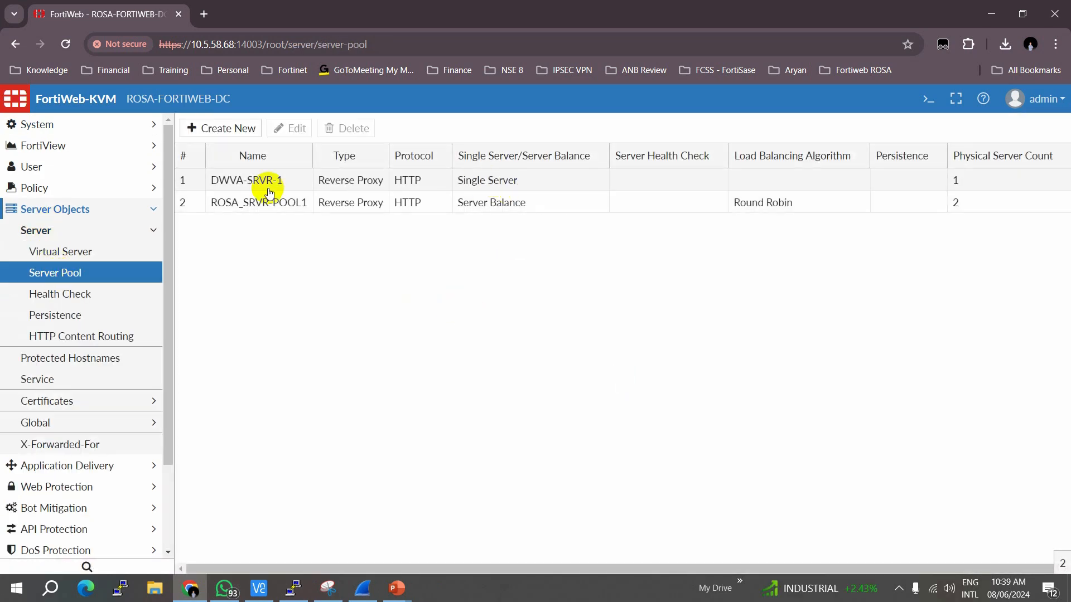
# Open server pool DWVA-SRVR-1, check the settings of its 192.168.0.100 rule, and leave the rule without saving.
pyautogui.doubleClick(586, 180)
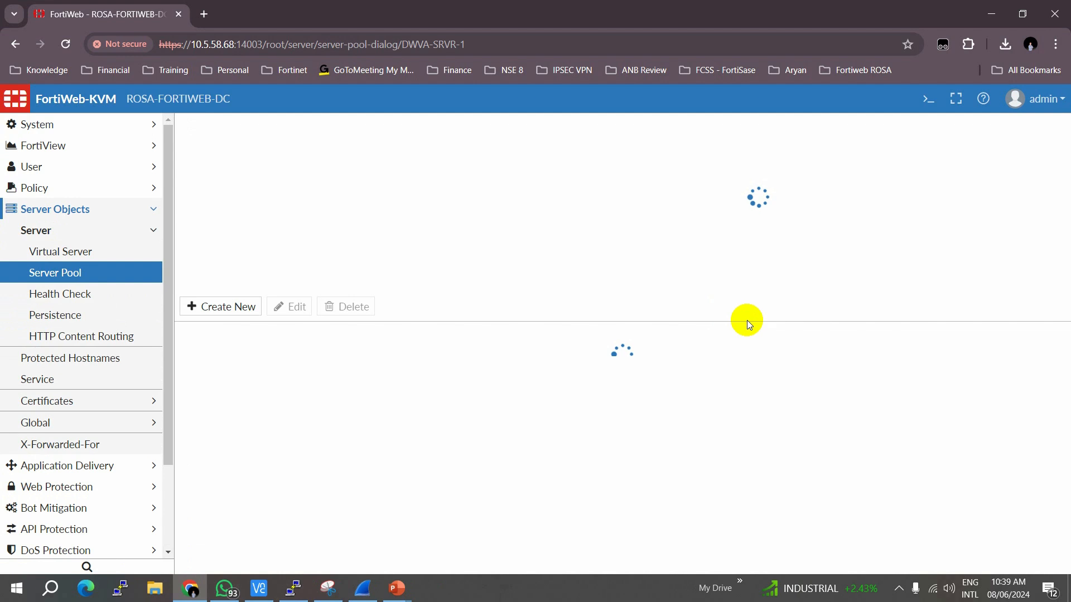
pyautogui.click(808, 385)
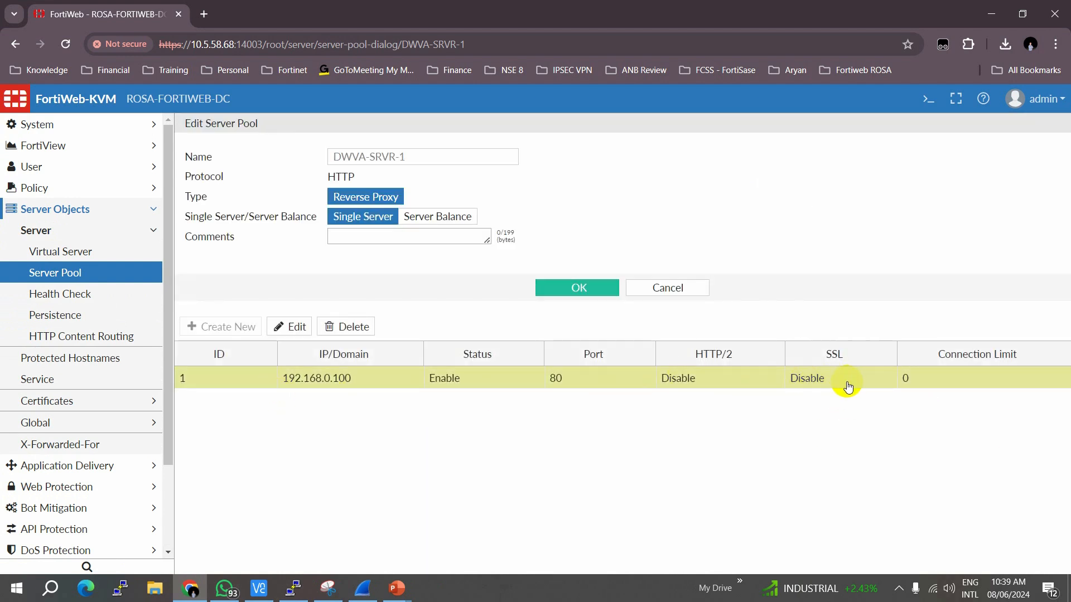
pyautogui.doubleClick(784, 381)
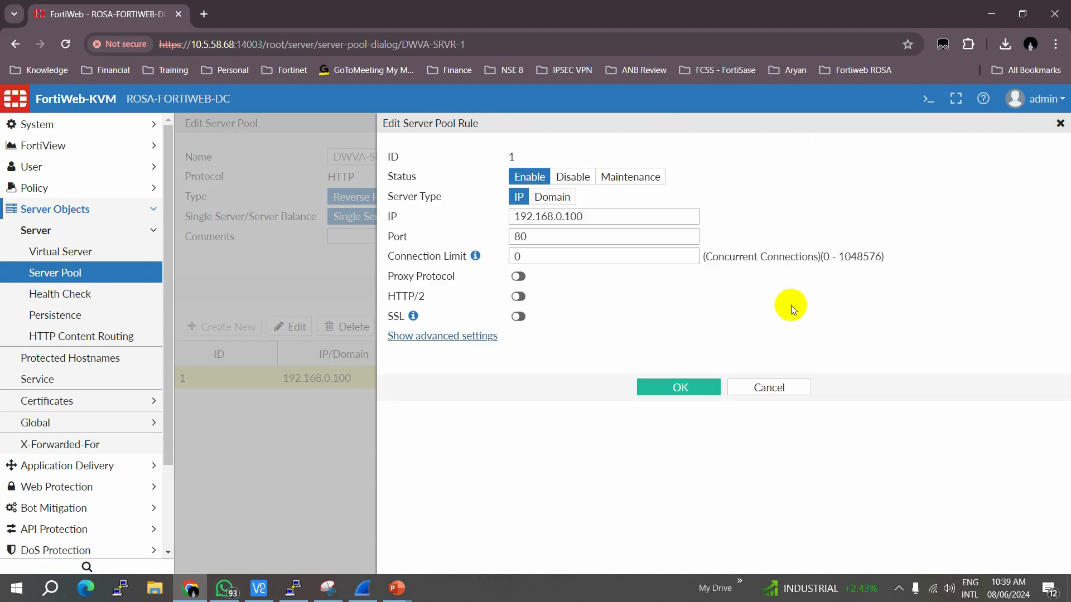
pyautogui.click(772, 390)
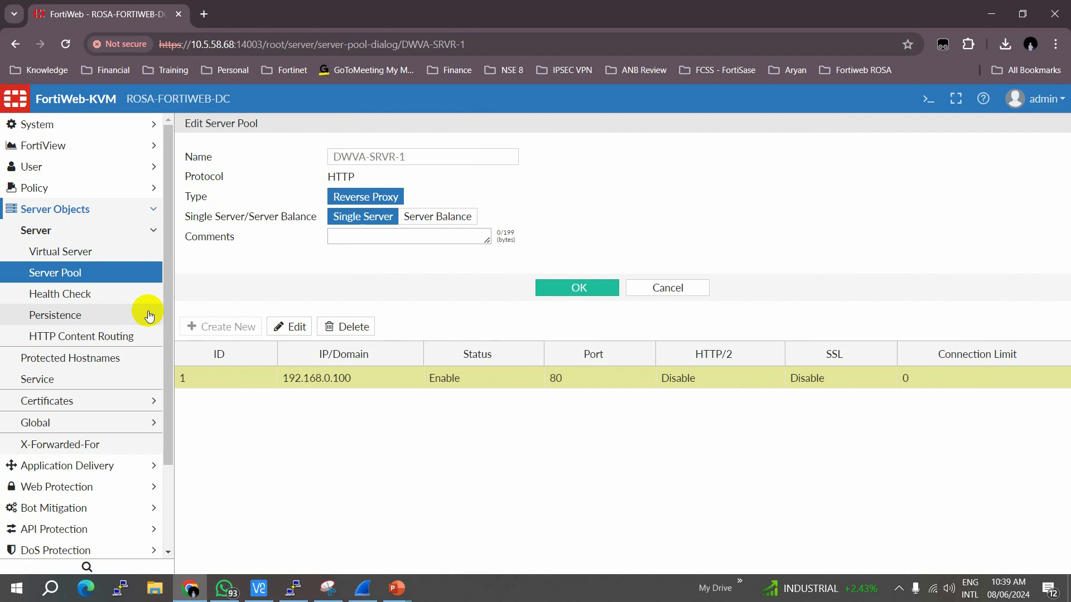
# Minimise Chrome and the client's Firefox window, and open QTerminal on the Lubuntu client in VNC Viewer.
pyautogui.click(993, 14)
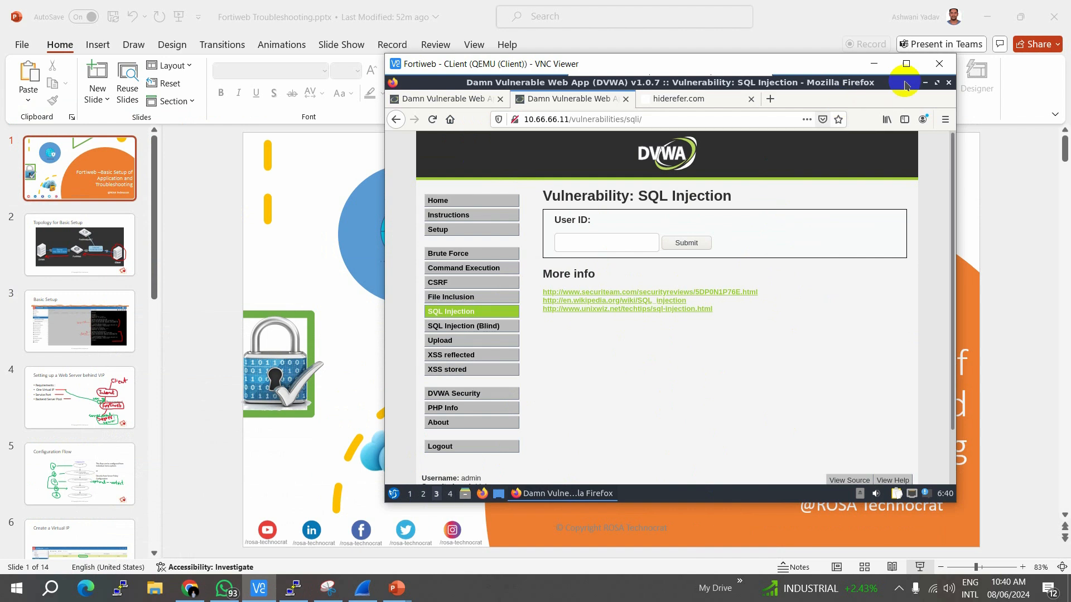
pyautogui.click(924, 85)
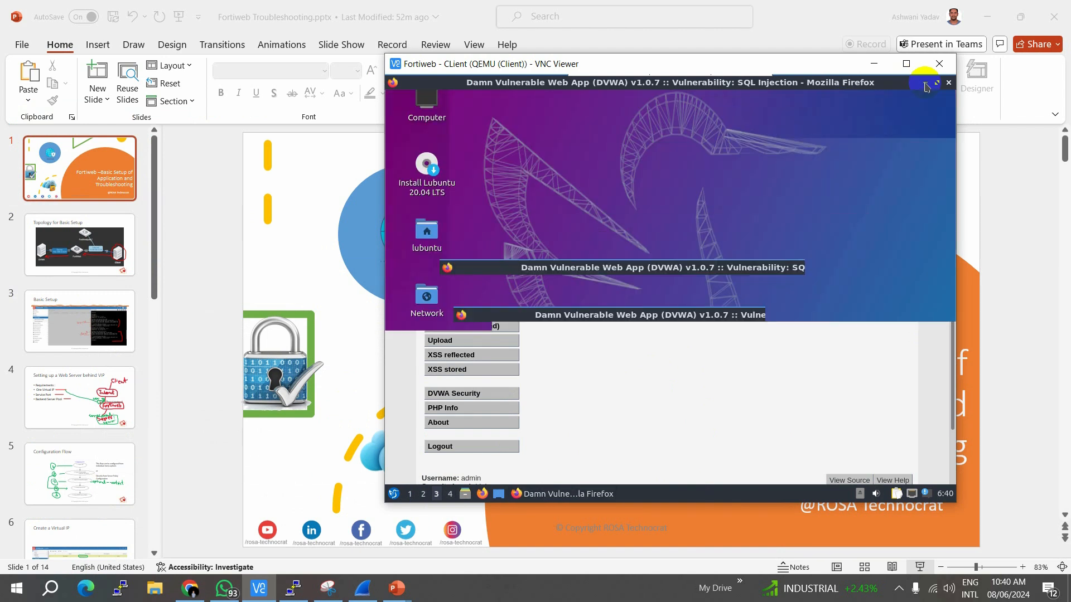
pyautogui.click(394, 493)
pyautogui.write('cm')
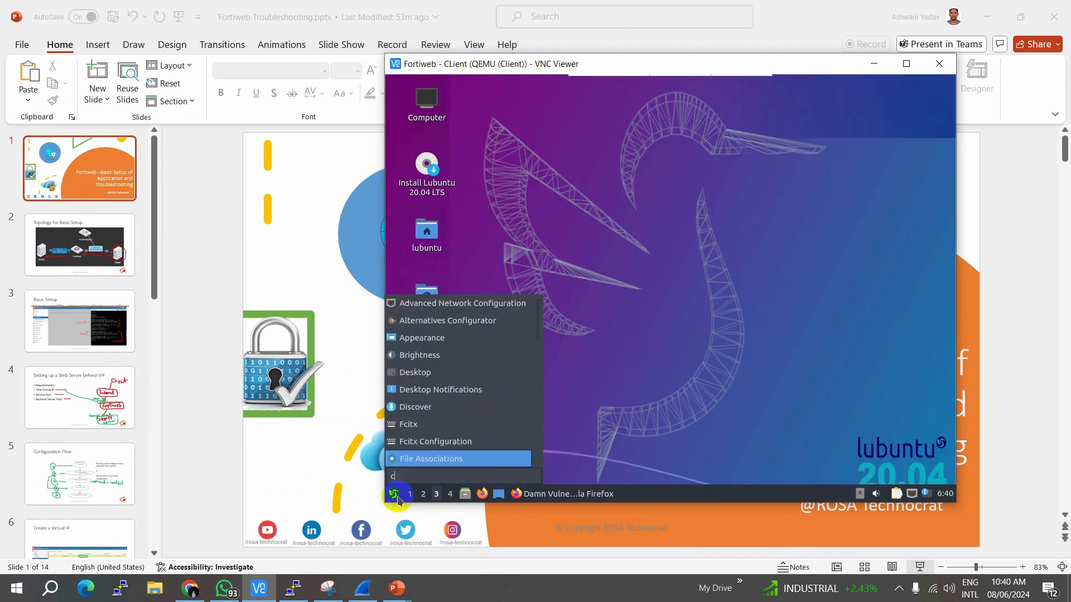
pyautogui.press('BackSpace')
pyautogui.press('BackSpace')
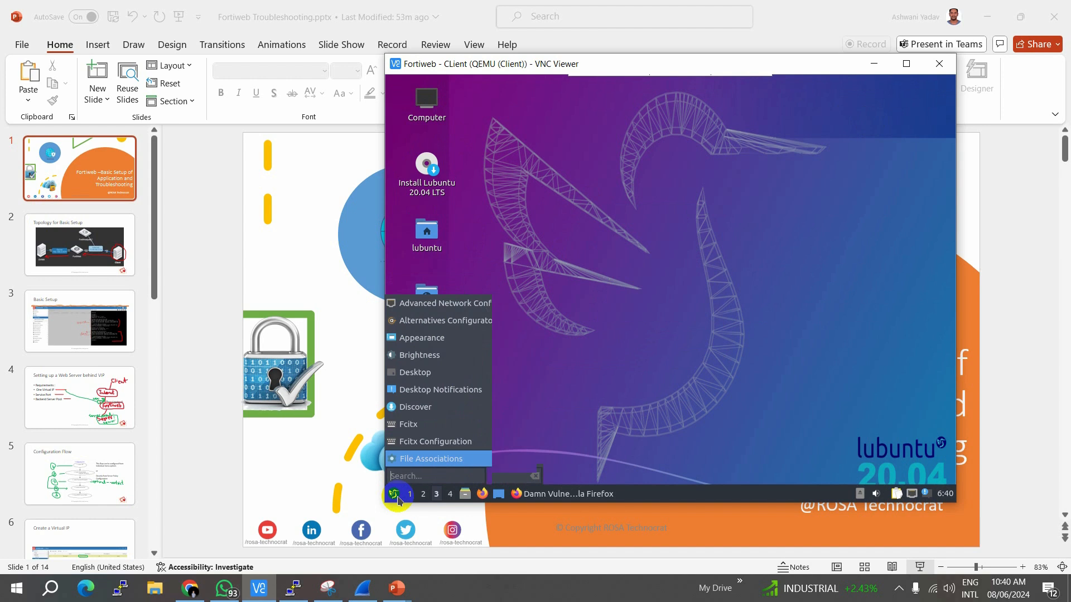
pyautogui.write('ter')
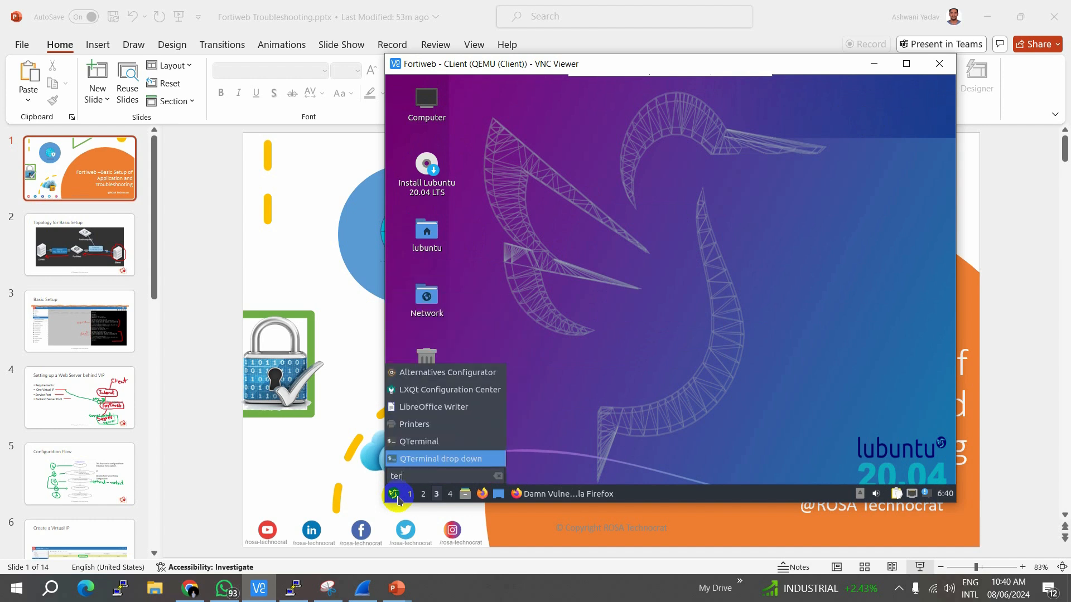
pyautogui.click(413, 443)
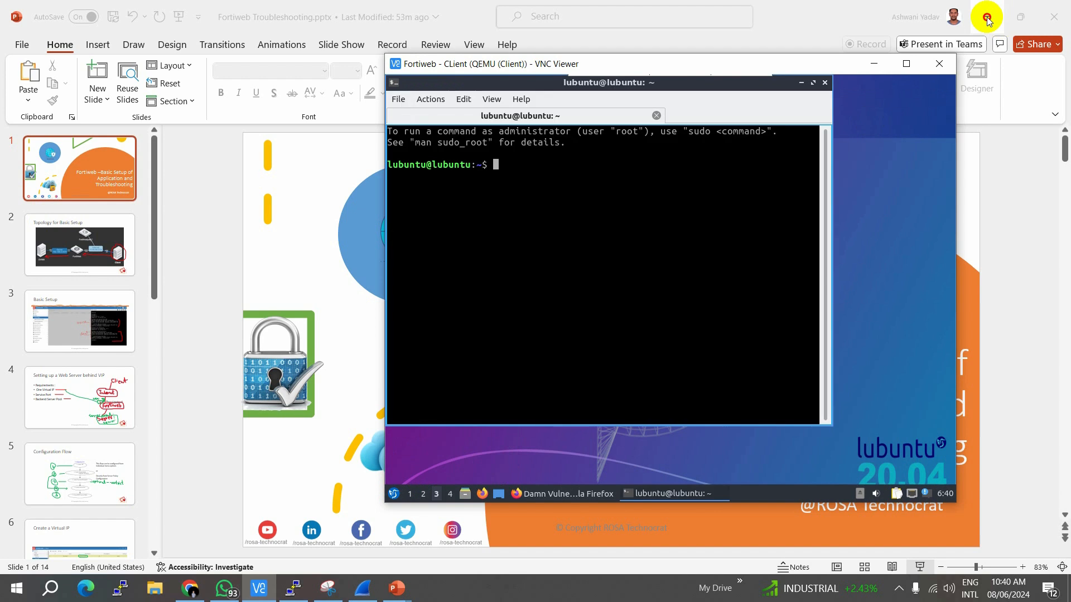
# Minimise the PowerPoint window and run telnet 10.66.66.11 80 in the client's terminal to test the virtual server port.
pyautogui.click(986, 17)
pyautogui.click(564, 197)
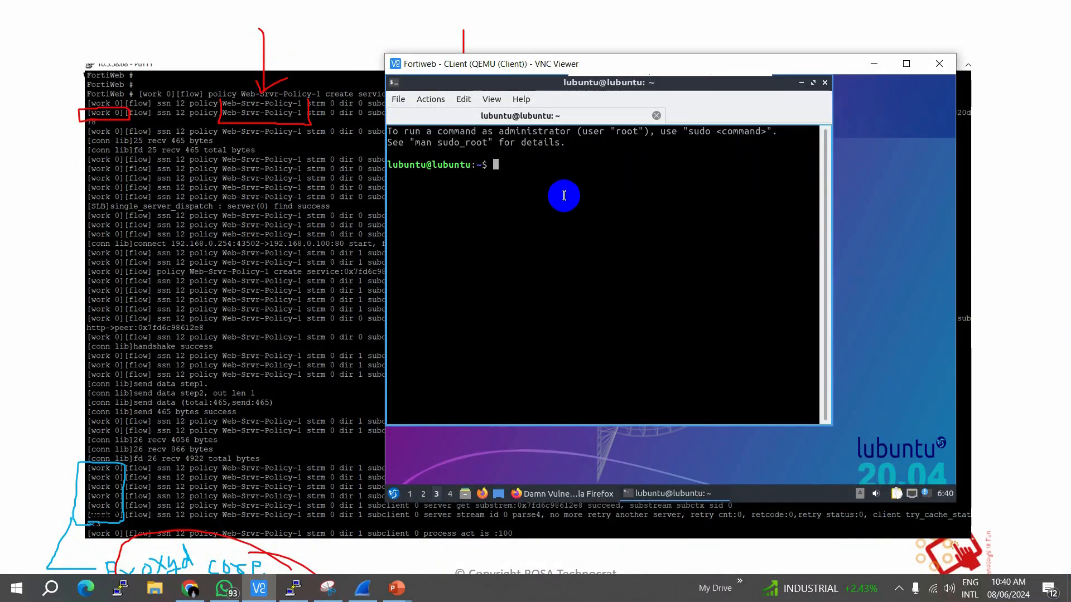
pyautogui.press('Return')
pyautogui.press('Return')
pyautogui.write('telnet 1')
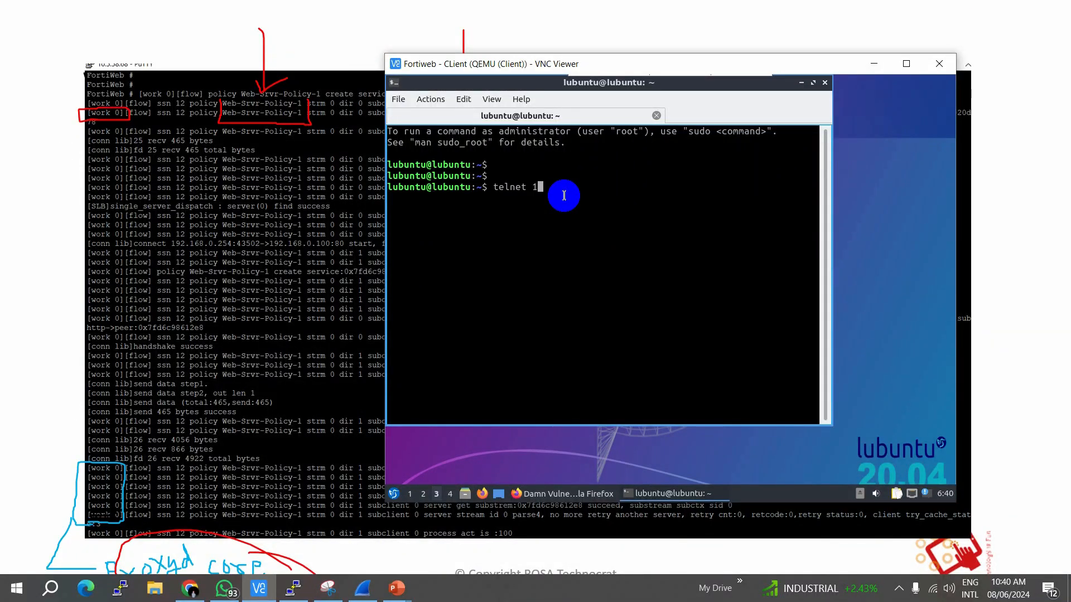
pyautogui.write('0.66.66.11 80')
pyautogui.press('Return')
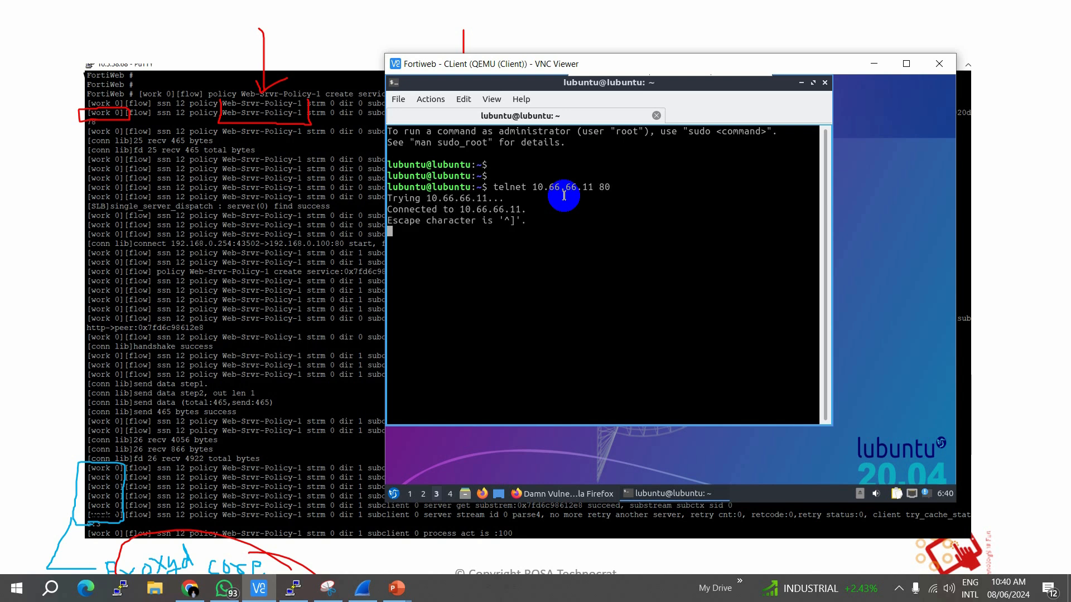
# Close the telnet session and highlight the telnet command with its connection output in the client's terminal.
pyautogui.hotkey('ctrl', 'c')
pyautogui.press('Return')
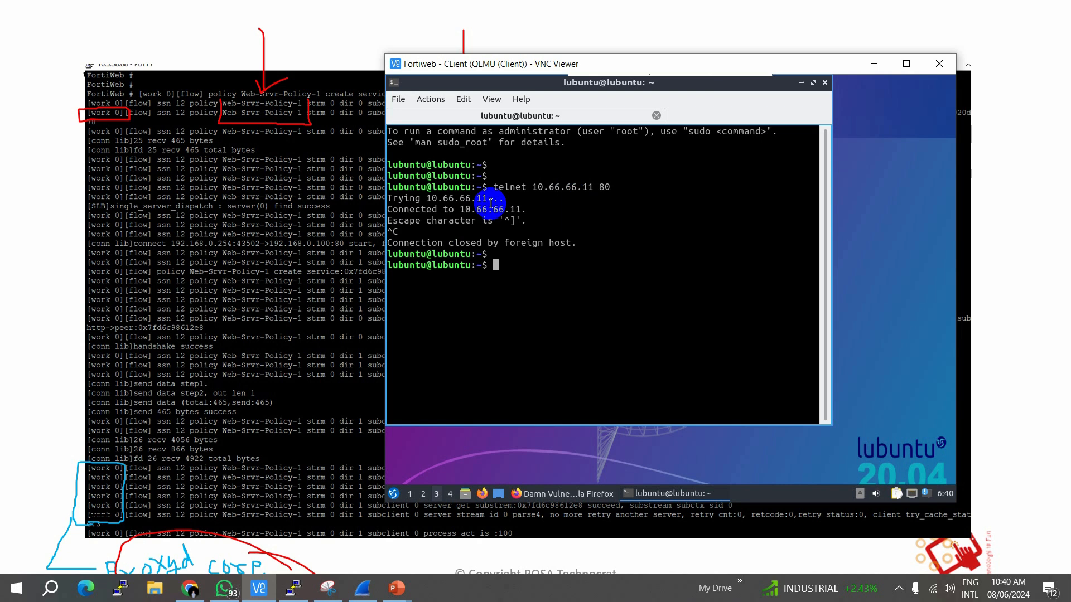
pyautogui.moveTo(495, 187); pyautogui.dragTo(565, 222)
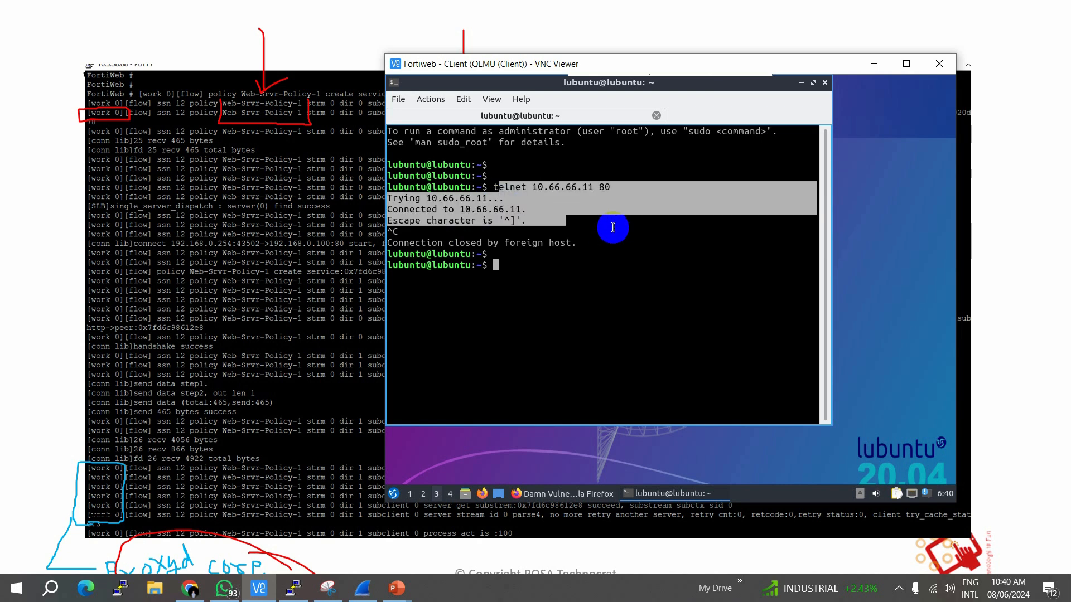
pyautogui.click(688, 191)
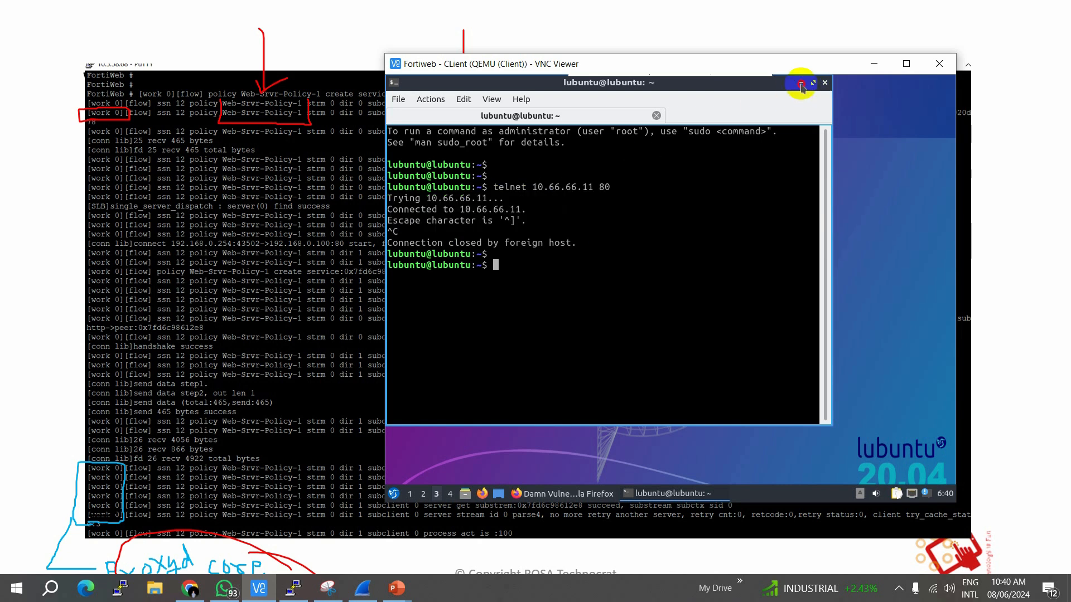